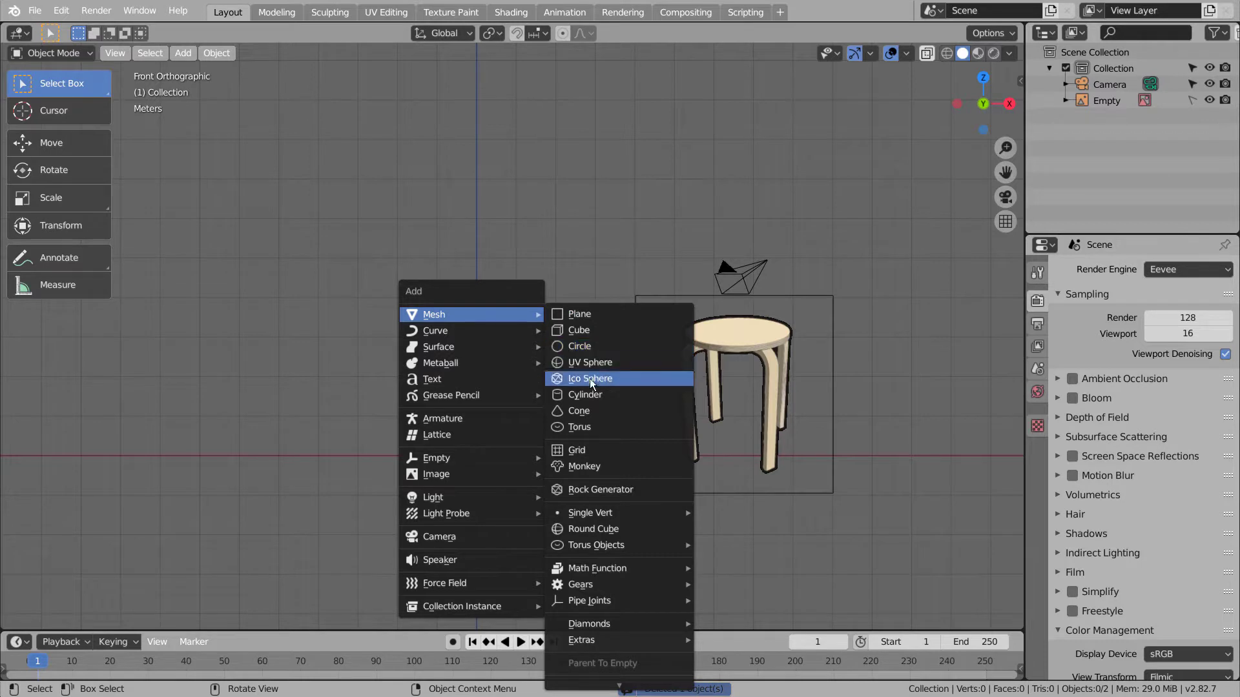
# Add a cylinder mesh at the origin and scale it along Z into a thin disc for the seat.
pyautogui.click(589, 395)
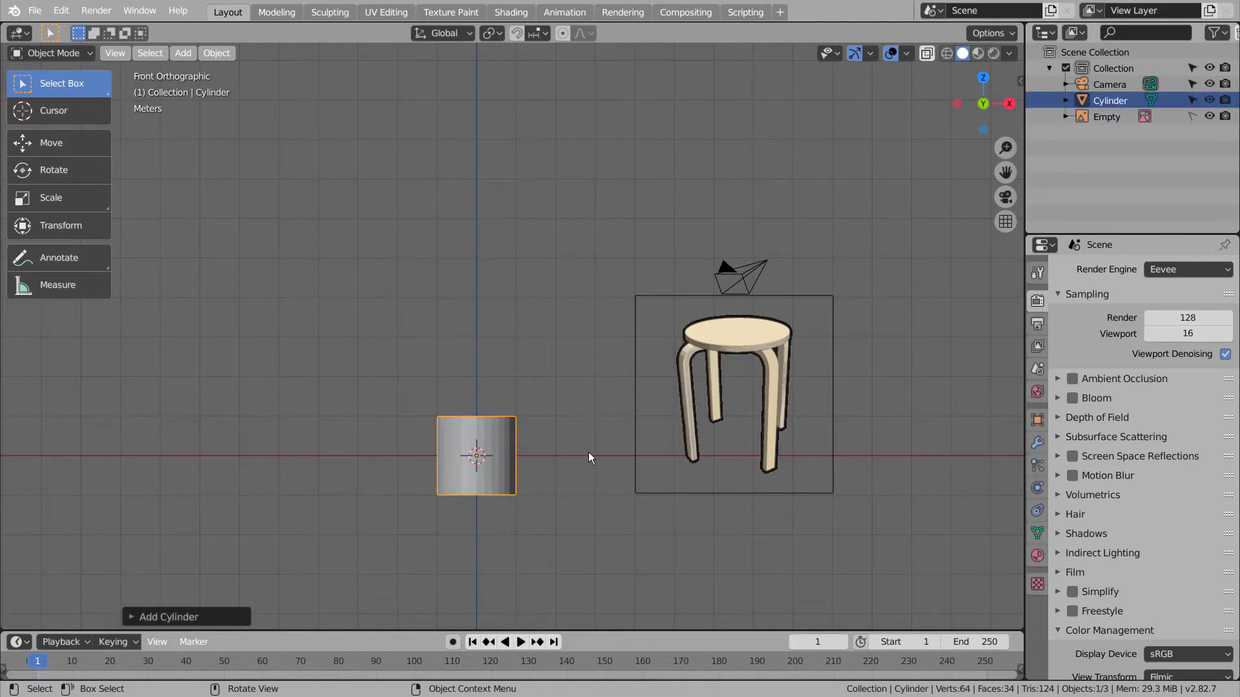
pyautogui.press('s')
pyautogui.press('z')
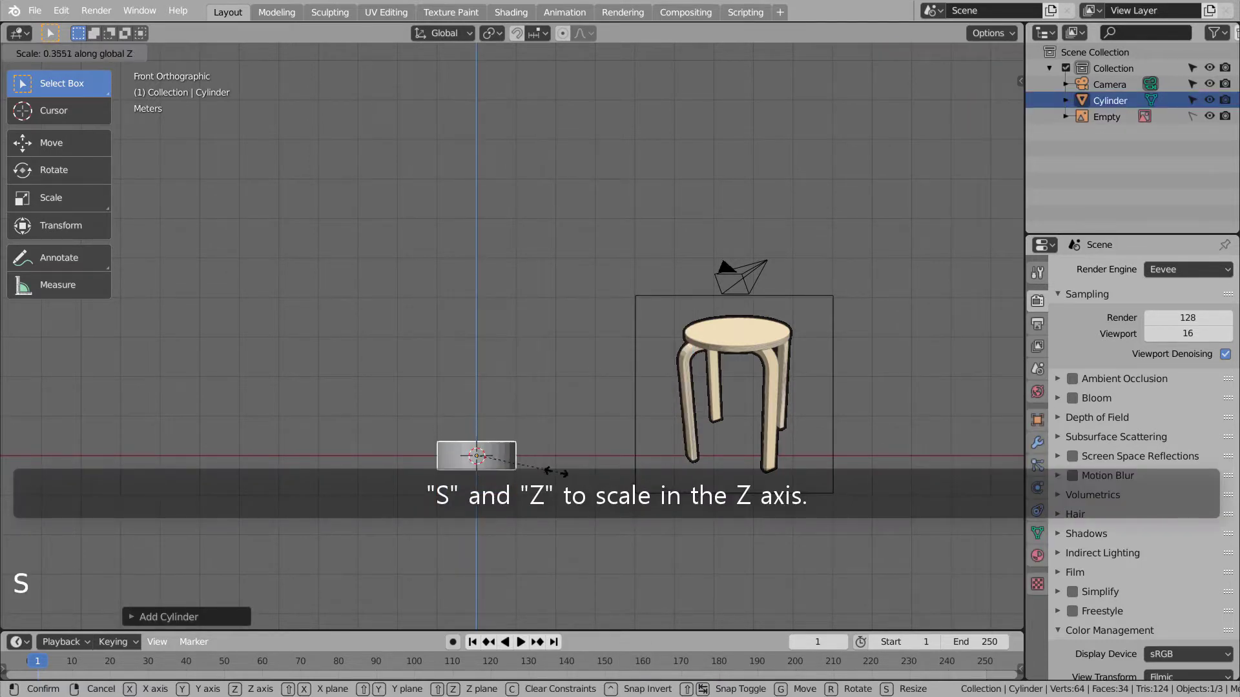
pyautogui.click(503, 460)
# Move the disc up along Z to the height of the stool seat in the reference image.
pyautogui.press('g')
pyautogui.press('z')
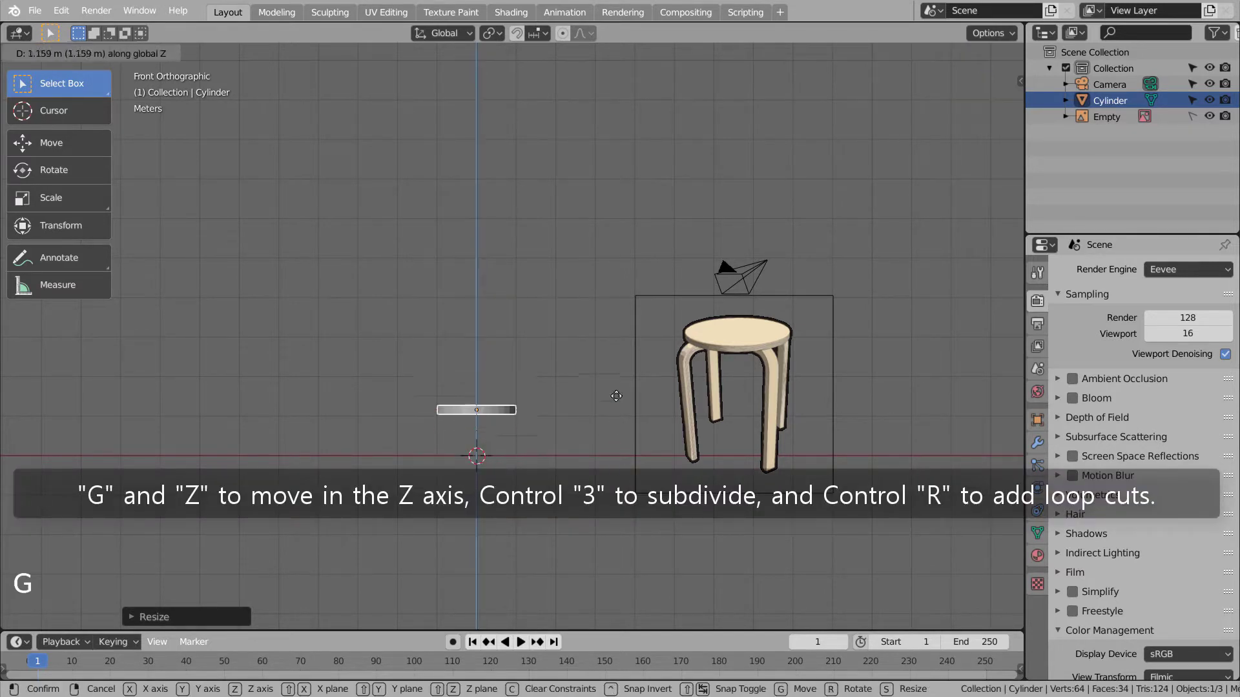
pyautogui.click(614, 350)
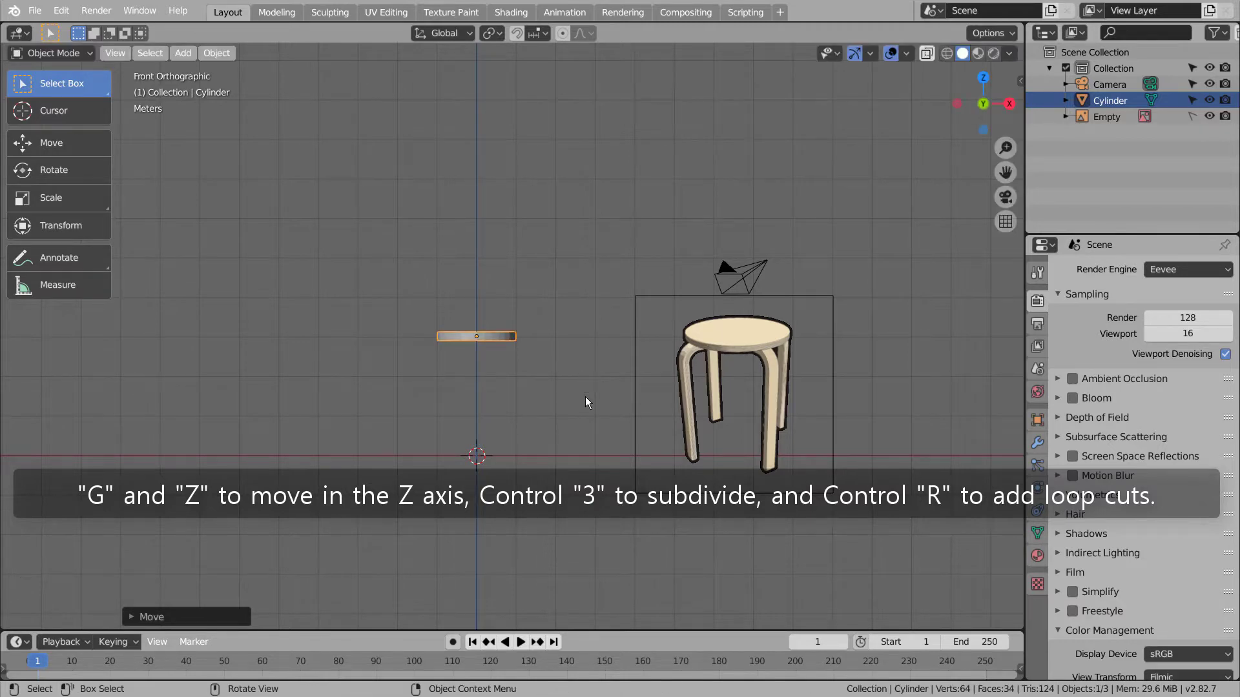
# Add a level 1 Subdivision Surface to the disc and make two evenly spaced loop cuts around its side.
pyautogui.moveTo(585, 396); pyautogui.dragTo(591, 362, button='middle')
pyautogui.scroll(4, 540, 405)
pyautogui.hotkey('ctrl', '1')
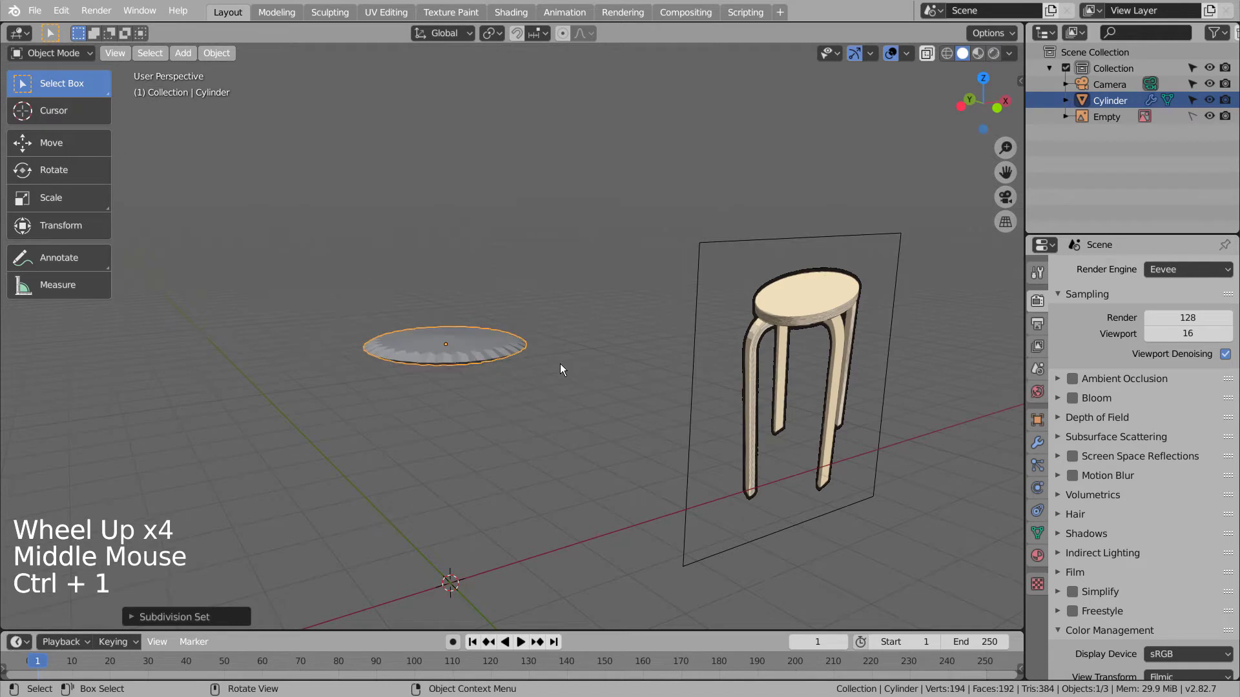
pyautogui.press('Tab')
pyautogui.scroll(2, 458, 378)
pyautogui.hotkey('ctrl', 'r')
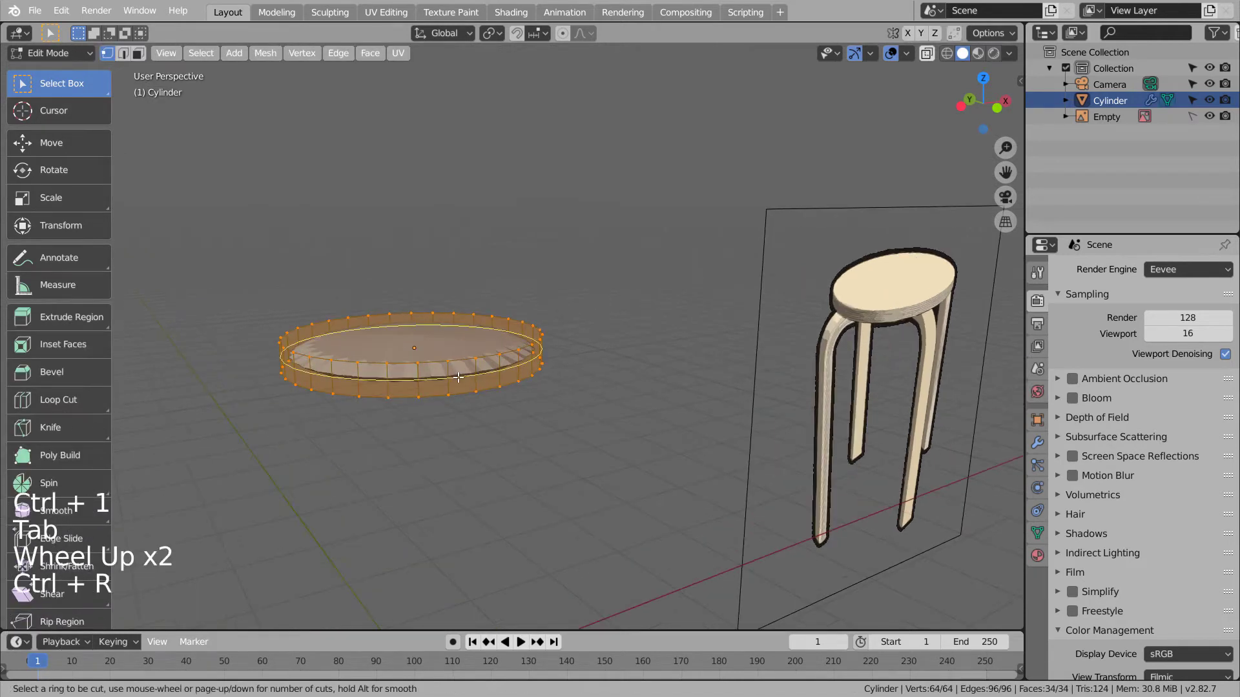
pyautogui.click(458, 378)
pyautogui.rightClick(452, 365)
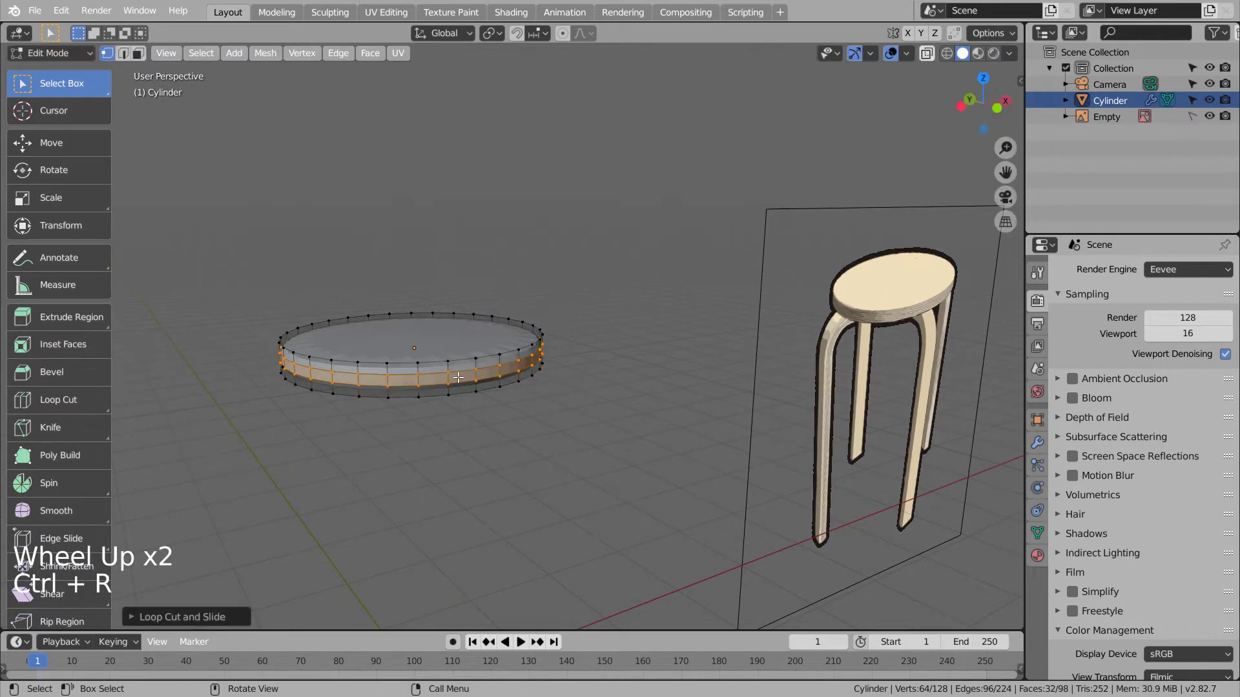
# Inset the disc's top face by about 0.07 and its bottom face by about 0.09.
pyautogui.click(438, 348)
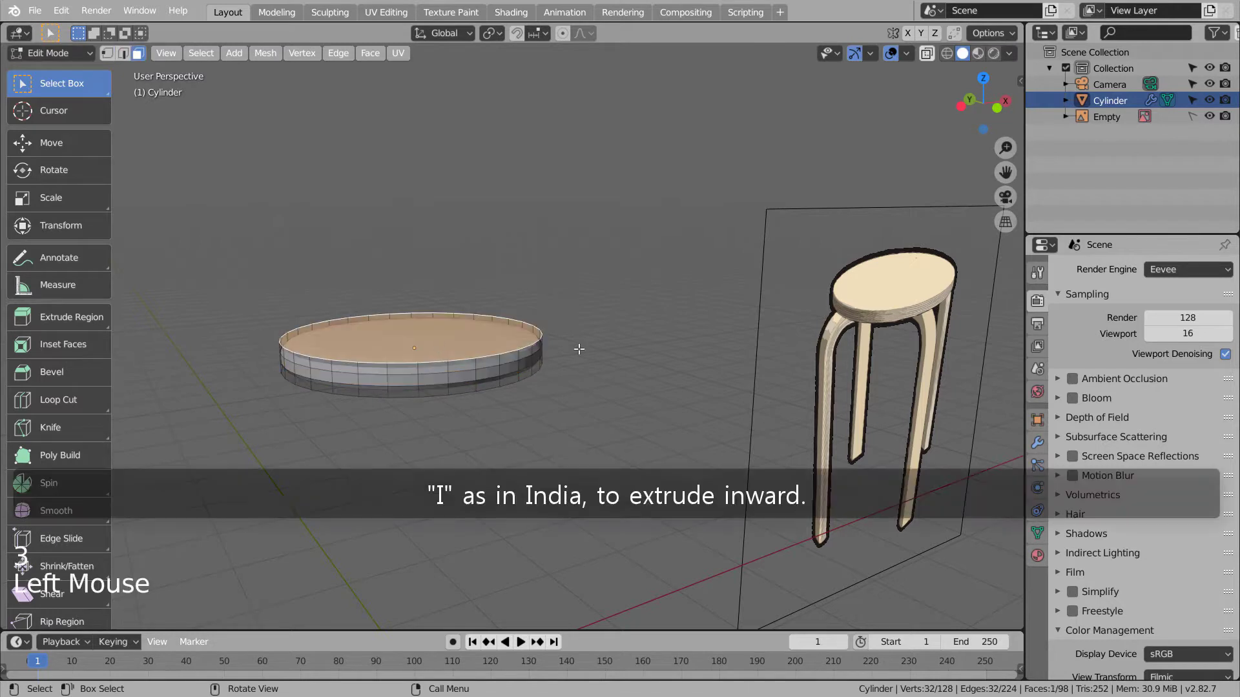
pyautogui.press('3')
pyautogui.press('i')
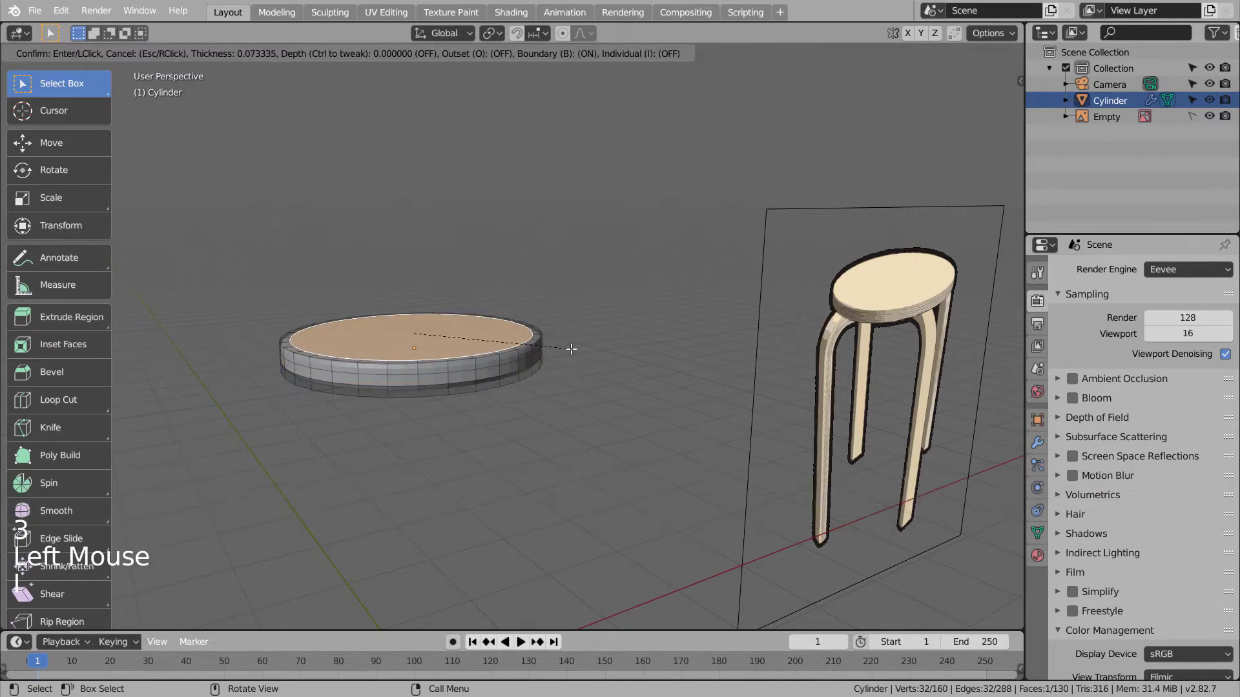
pyautogui.click(574, 349)
pyautogui.moveTo(573, 350); pyautogui.dragTo(437, 346, button='middle')
pyautogui.click(437, 346)
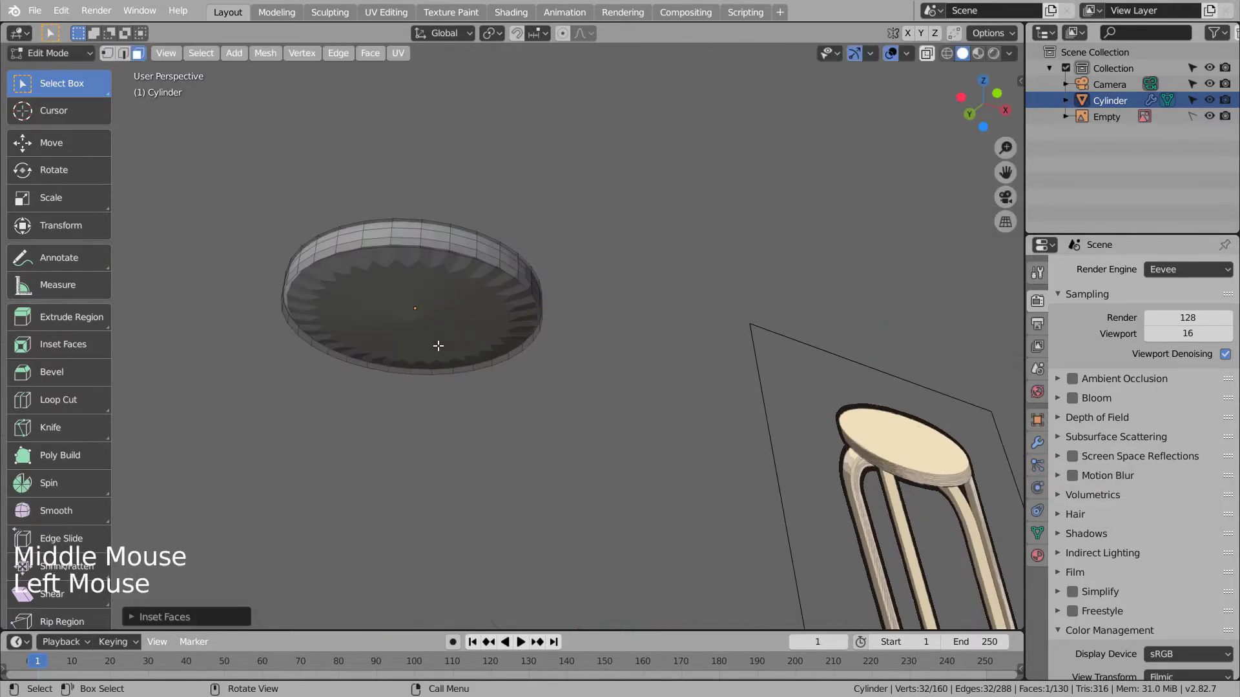
pyautogui.press('i')
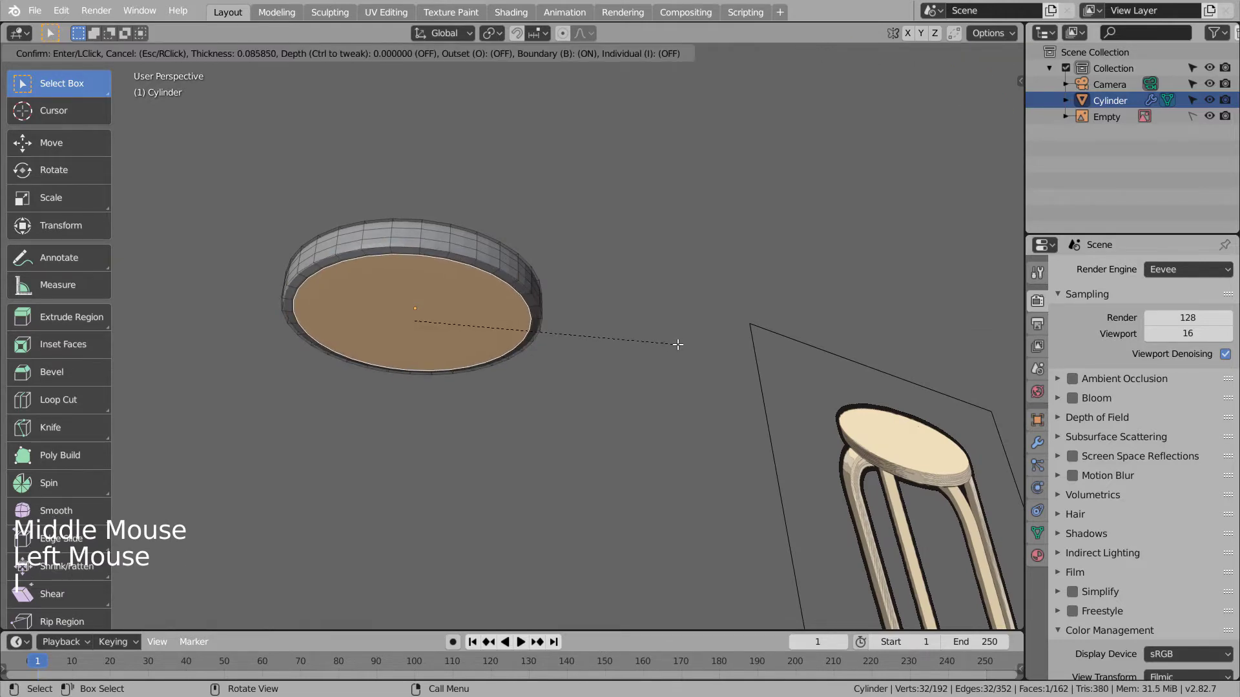
pyautogui.click(676, 344)
# Raise the disc's Subdivision Surface to level 3 in Object Mode and shade the disc smooth.
pyautogui.moveTo(676, 345); pyautogui.dragTo(614, 386, button='middle')
pyautogui.scroll(1, 593, 413)
pyautogui.press('Tab')
pyautogui.hotkey('ctrl', '3')
pyautogui.scroll(2, 588, 387)
pyautogui.scroll(1, 587, 391)
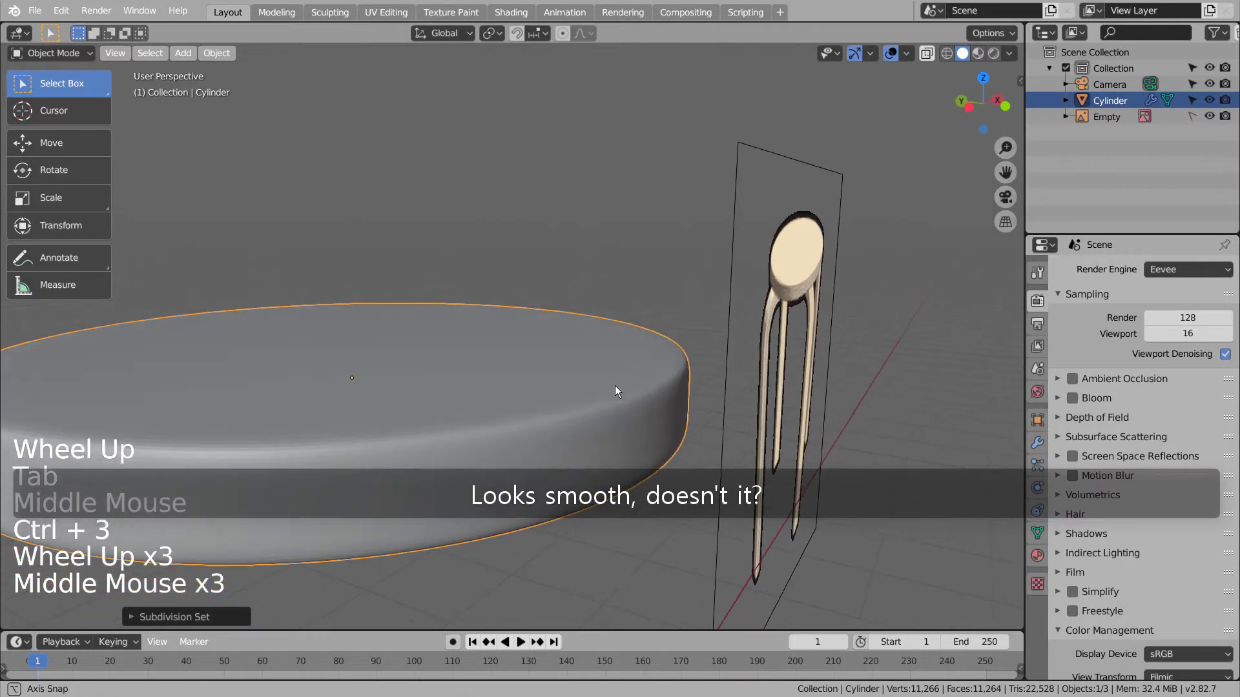
pyautogui.rightClick(643, 401)
pyautogui.click(643, 400)
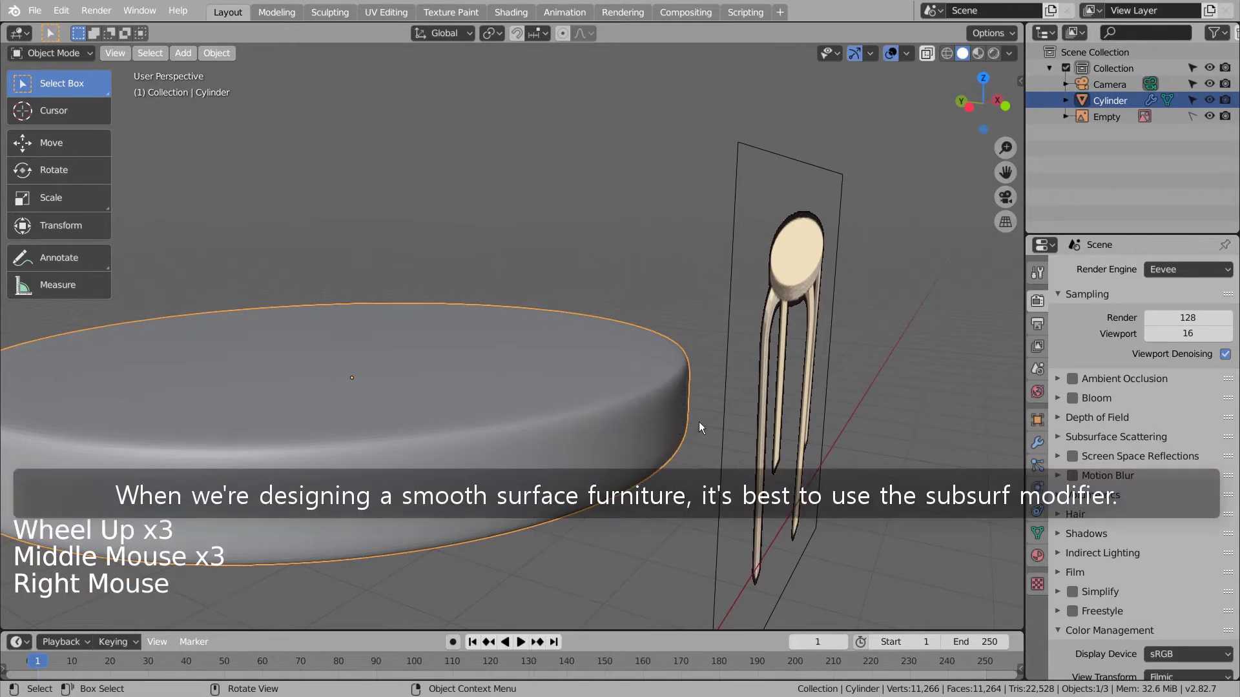
# Compare the disc's edges with the Subdivision modifier's viewport display switched off and back on.
pyautogui.moveTo(698, 421); pyautogui.dragTo(662, 431, button='middle')
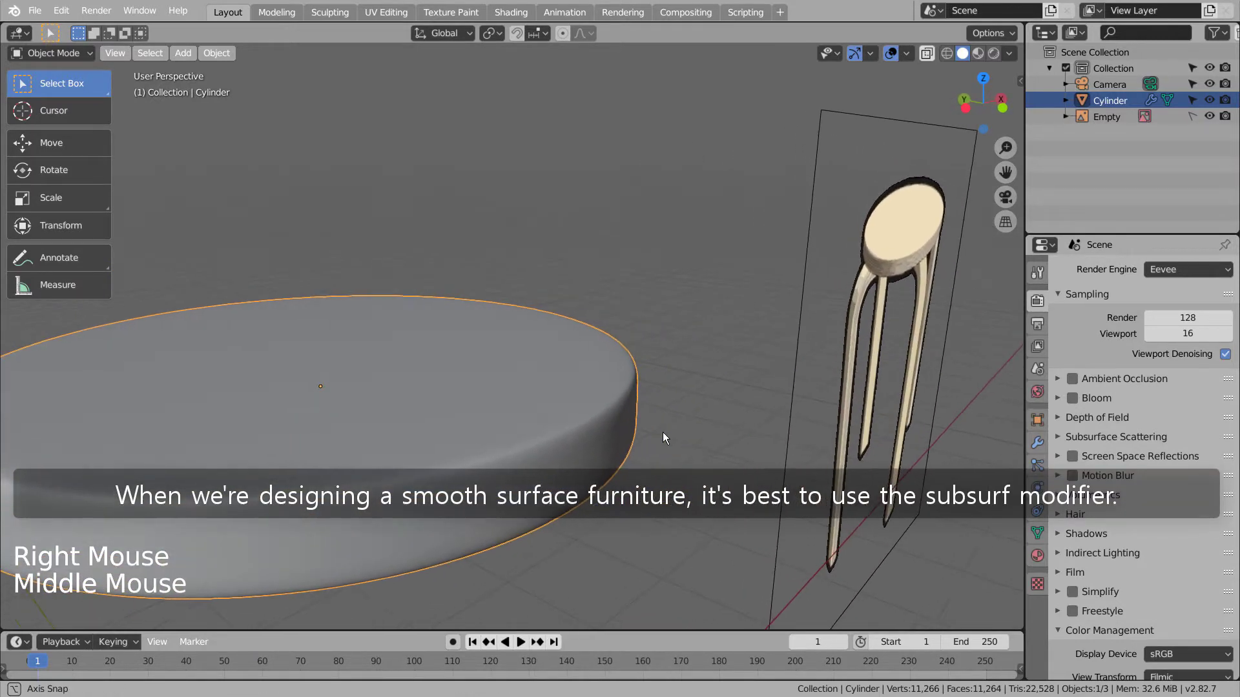
pyautogui.scroll(-2, 691, 423)
pyautogui.scroll(-1, 691, 424)
pyautogui.click(1098, 407)
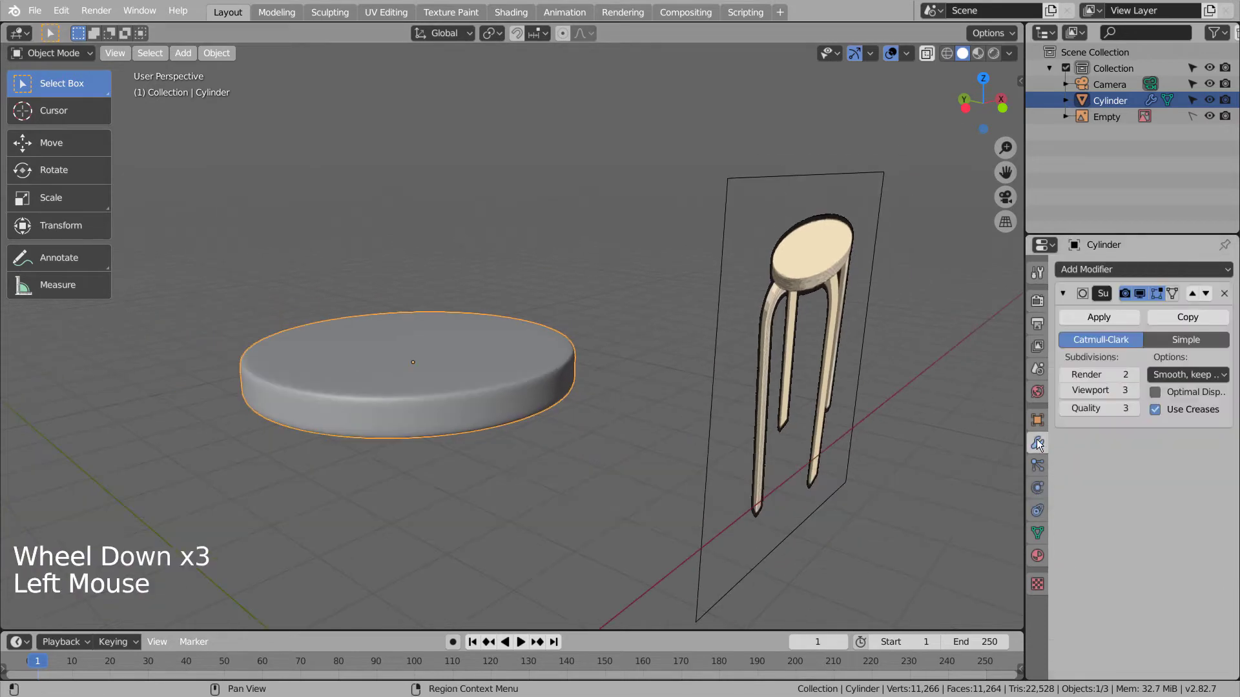
pyautogui.click(1139, 296)
pyautogui.scroll(3, 540, 349)
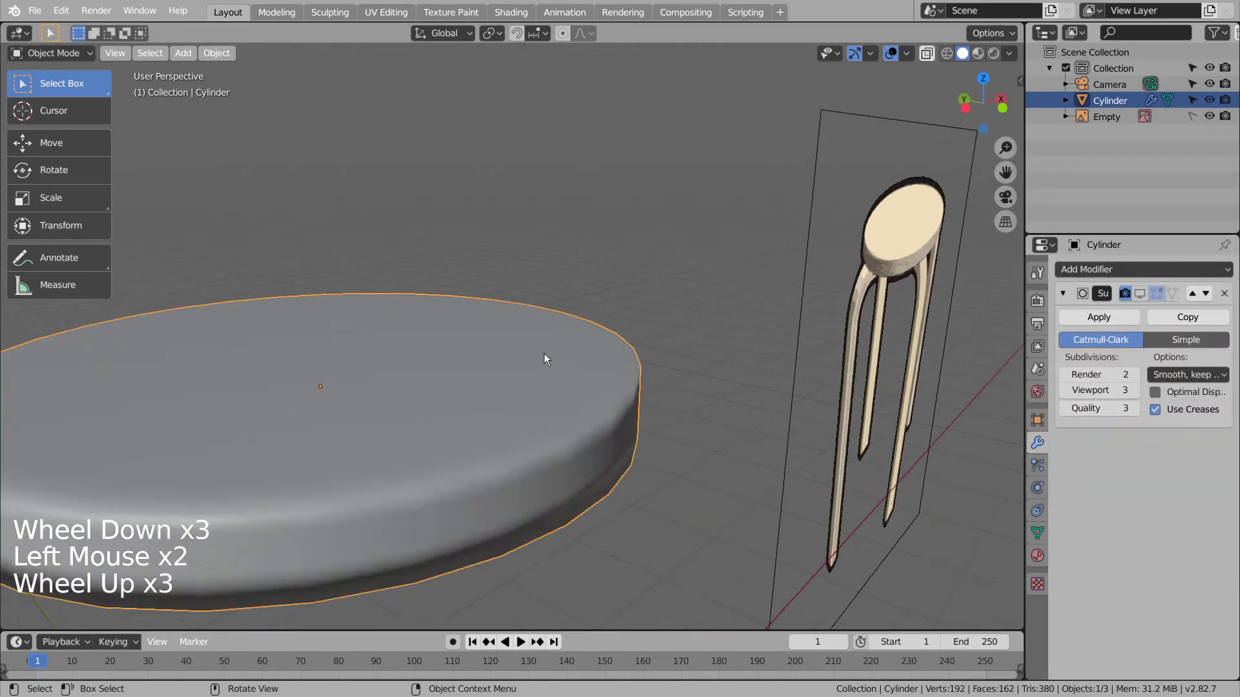
pyautogui.moveTo(544, 353); pyautogui.dragTo(1021, 321, button='middle')
pyautogui.click(1139, 295)
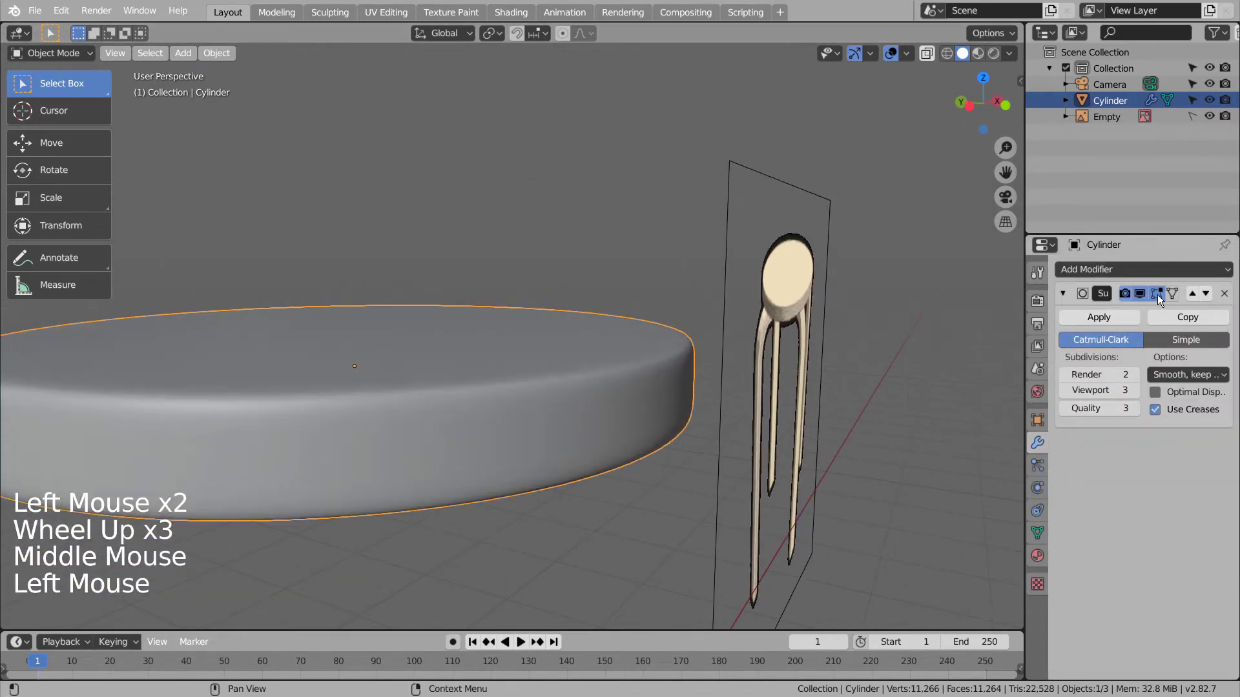
pyautogui.moveTo(679, 453); pyautogui.dragTo(630, 475, button='middle')
pyautogui.scroll(-3, 630, 476)
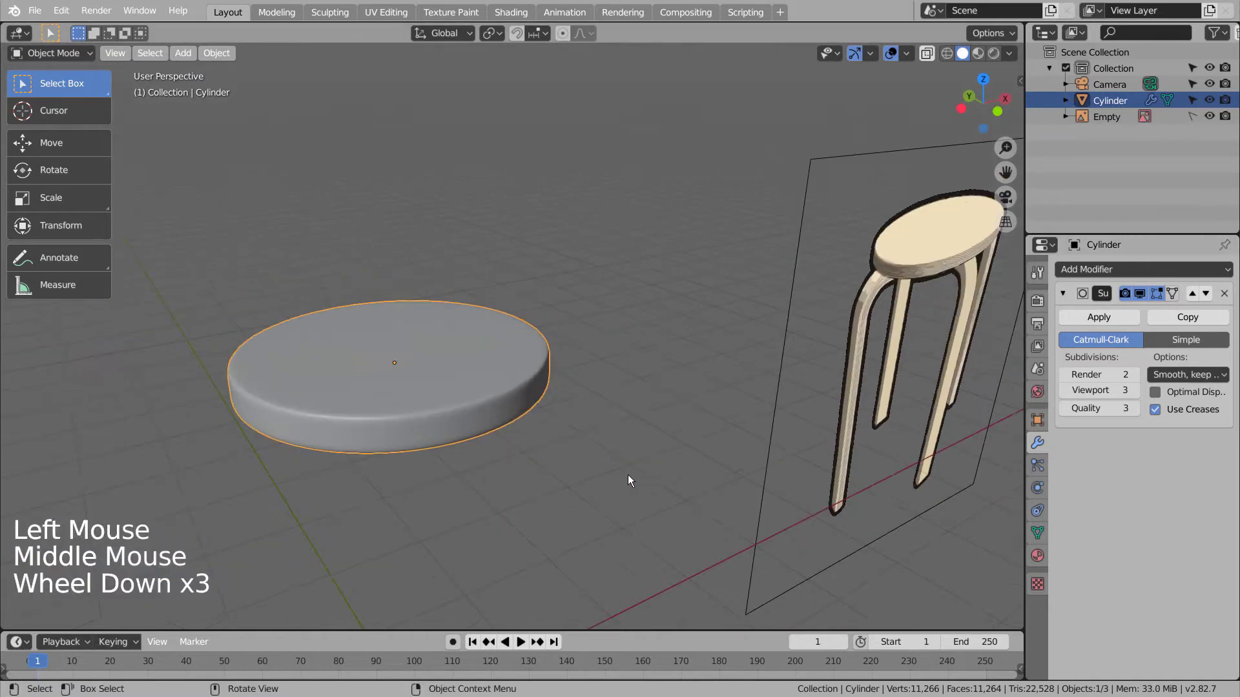
# Add a plane at the origin from the top view and rotate it 90° about the Y axis.
pyautogui.press('KP_1')
pyautogui.click(549, 496)
pyautogui.scroll(-5, 565, 490)
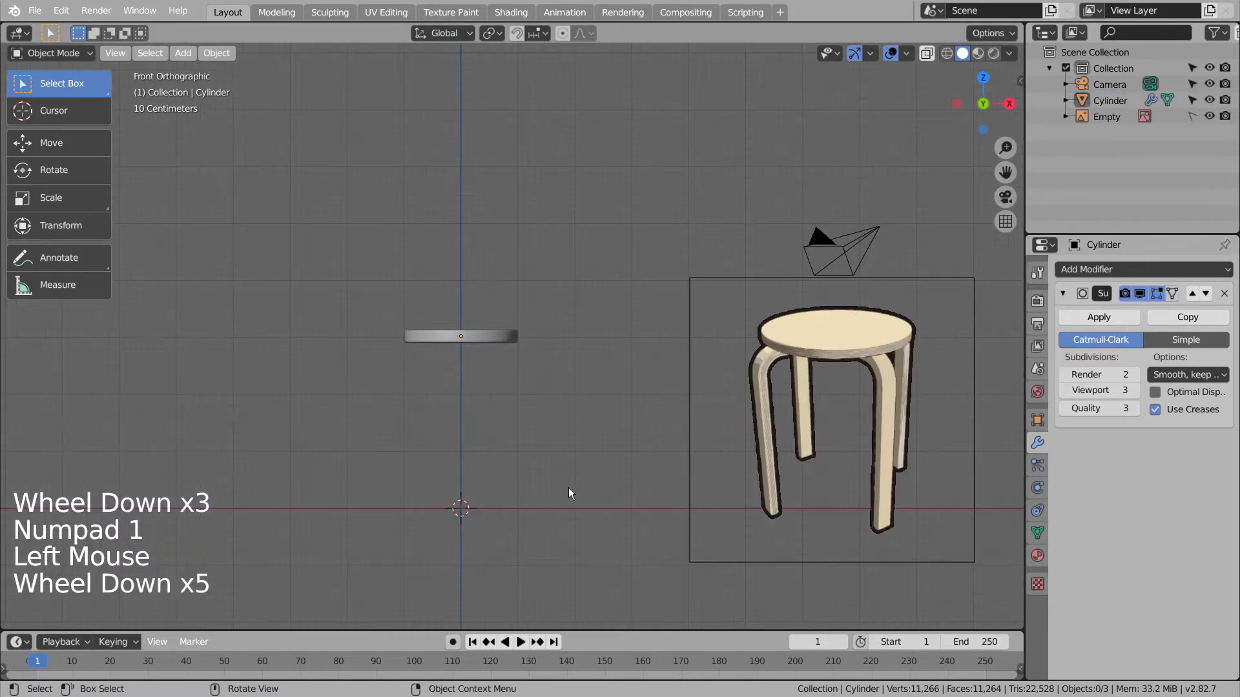
pyautogui.click(565, 483)
pyautogui.press('KP_7')
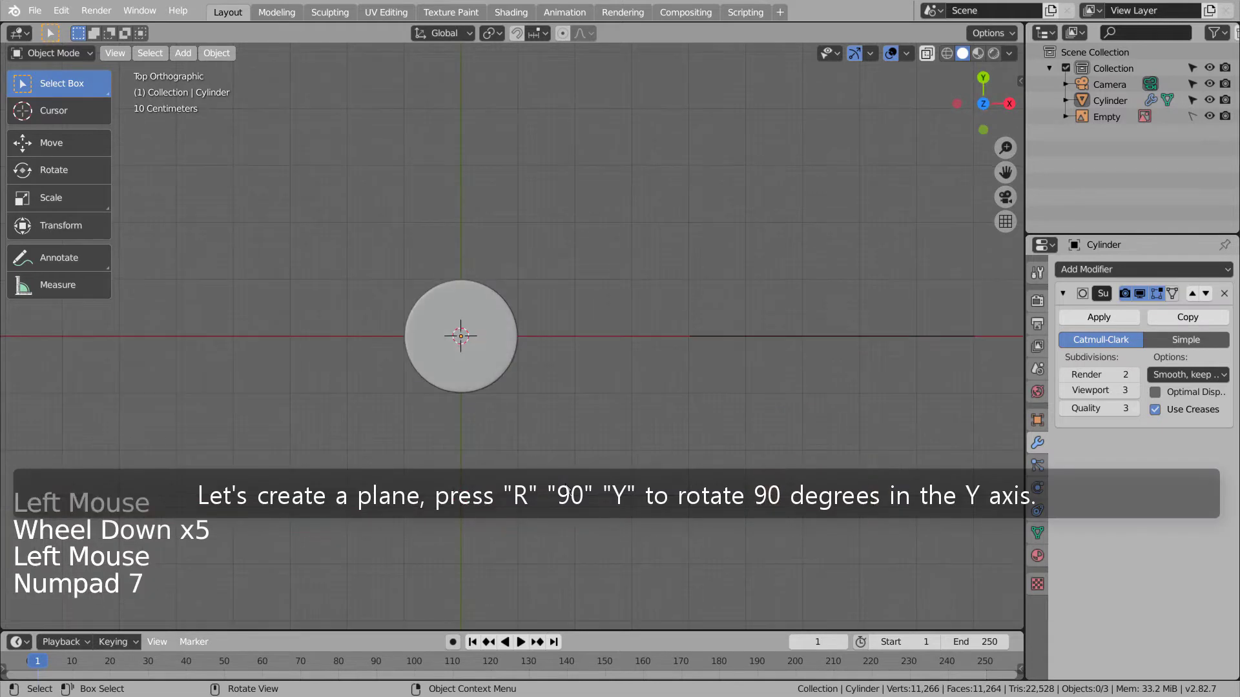
pyautogui.hotkey('shift', 'a')
pyautogui.moveTo(551, 387)
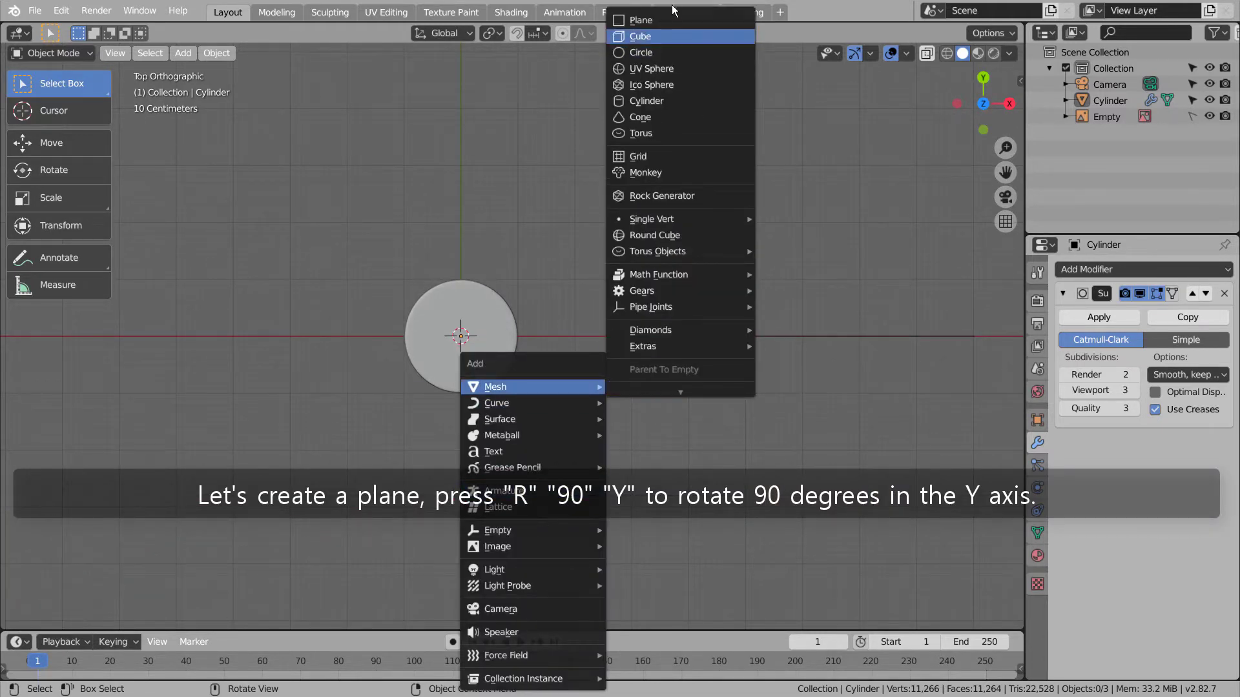
pyautogui.click(672, 14)
pyautogui.press('r')
pyautogui.press('9')
pyautogui.press('0')
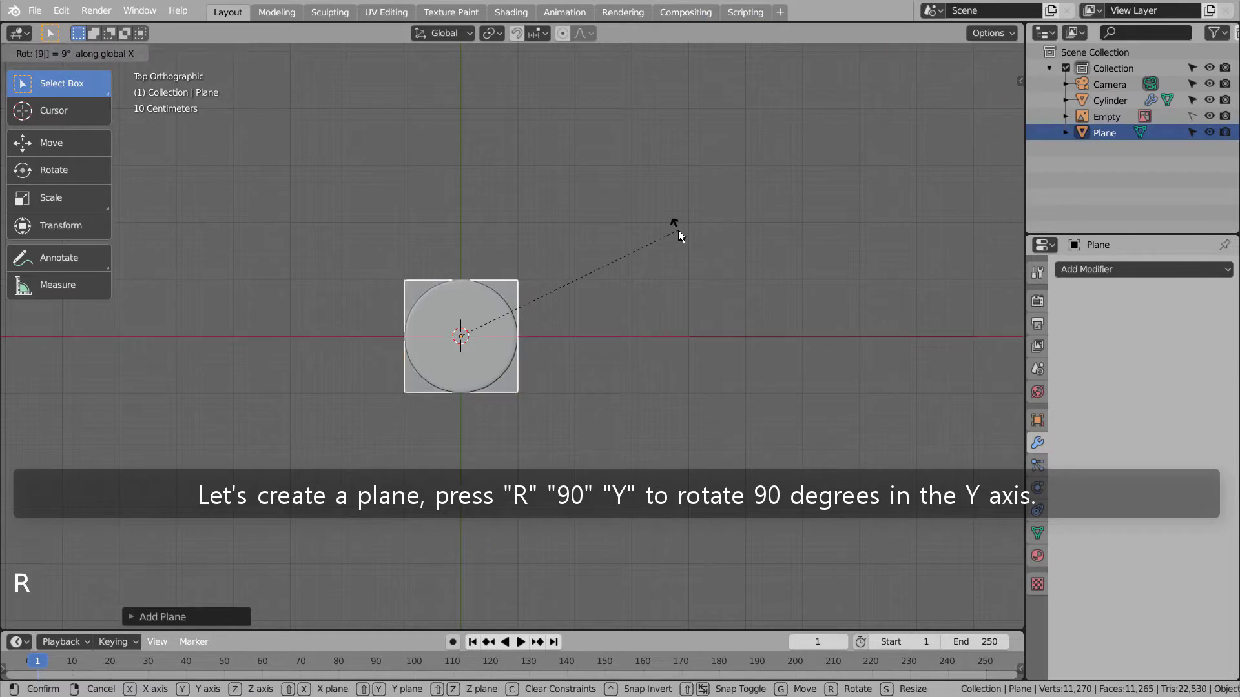
pyautogui.press('x')
pyautogui.click(678, 230)
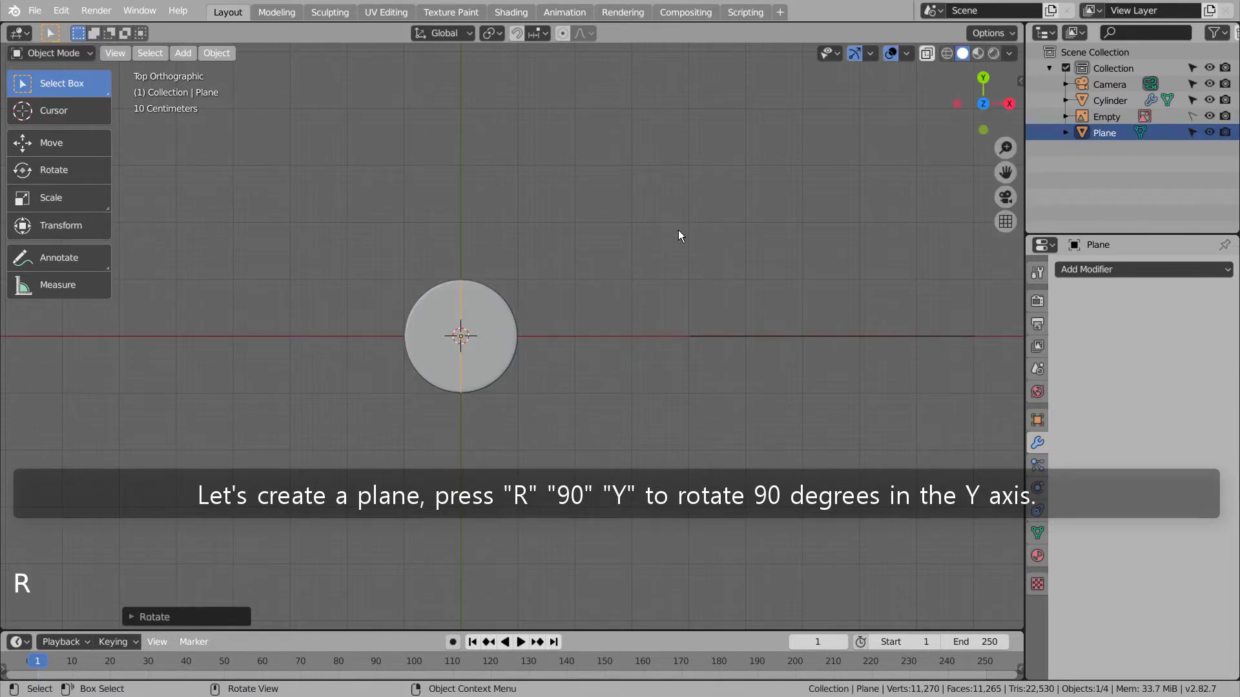
# Scale the plane down to a small square at the seat's centre, using wireframe display to see it.
pyautogui.press('s')
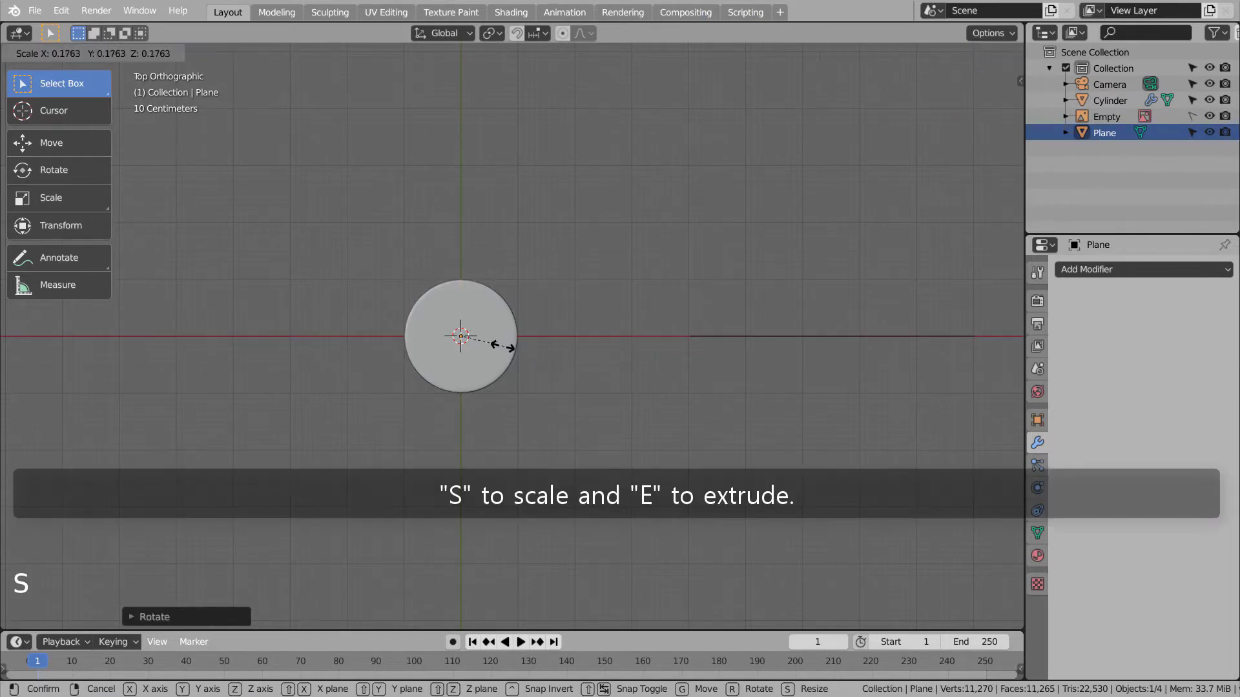
pyautogui.click(493, 342)
pyautogui.hotkey('shift', 'z')
pyautogui.scroll(10, 493, 346)
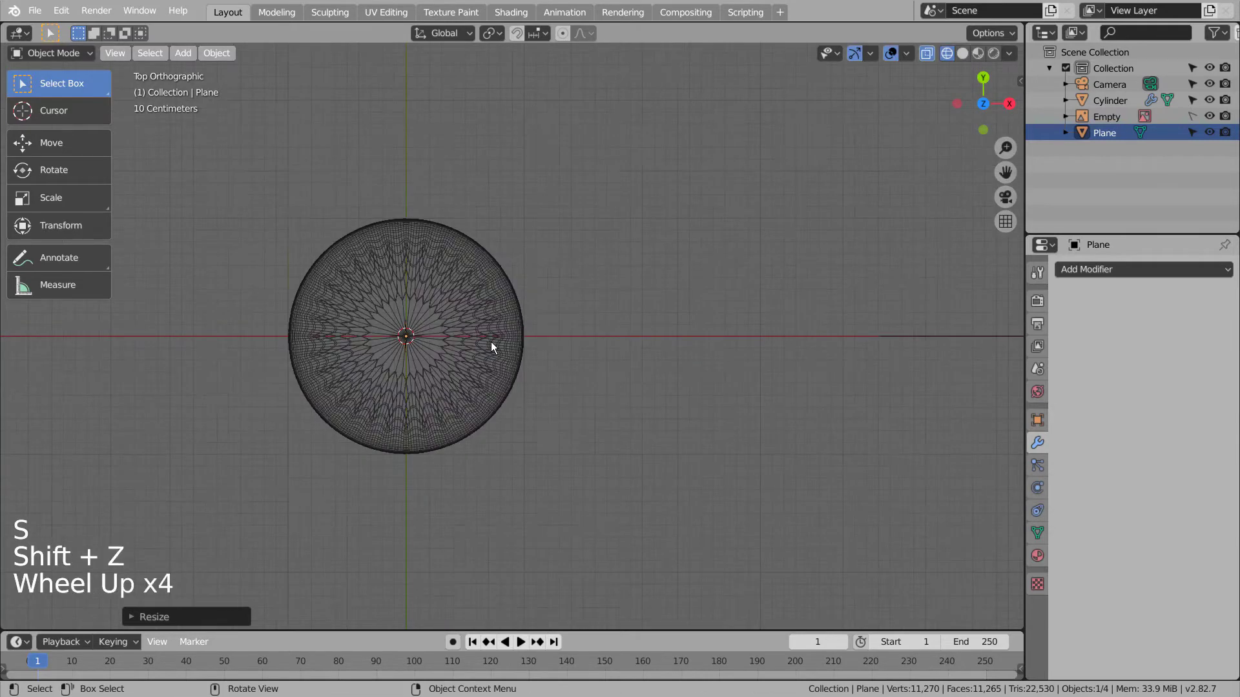
pyautogui.press('s')
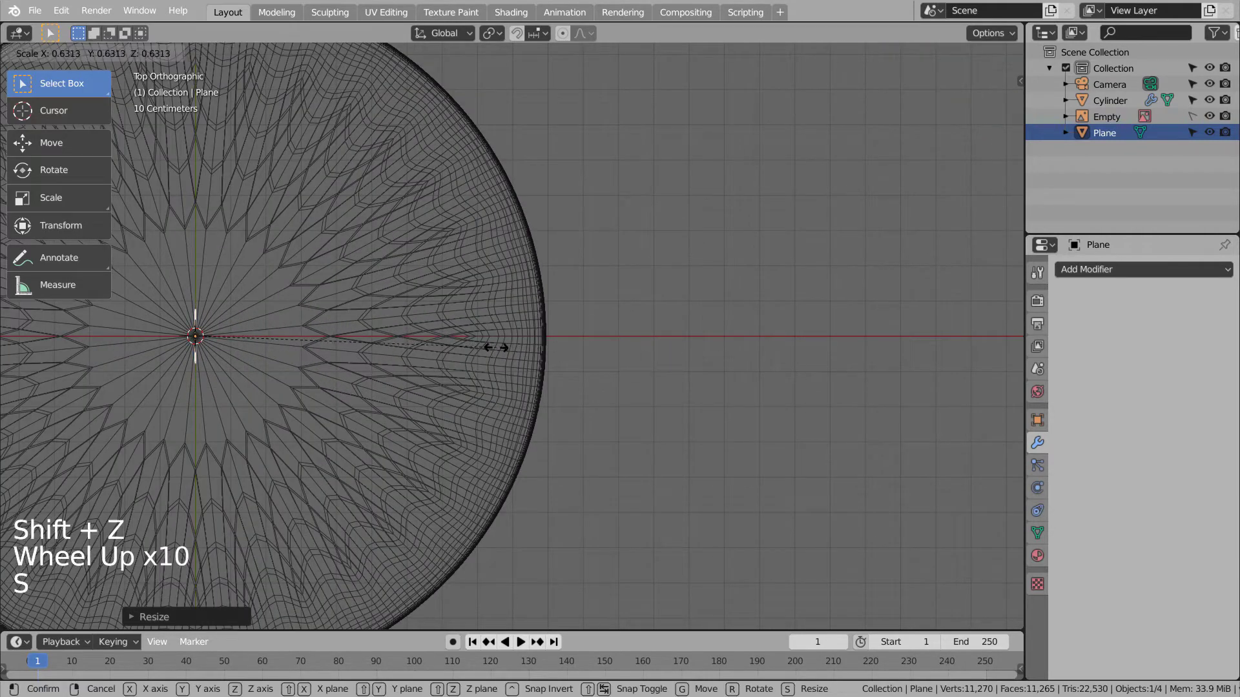
pyautogui.click(485, 345)
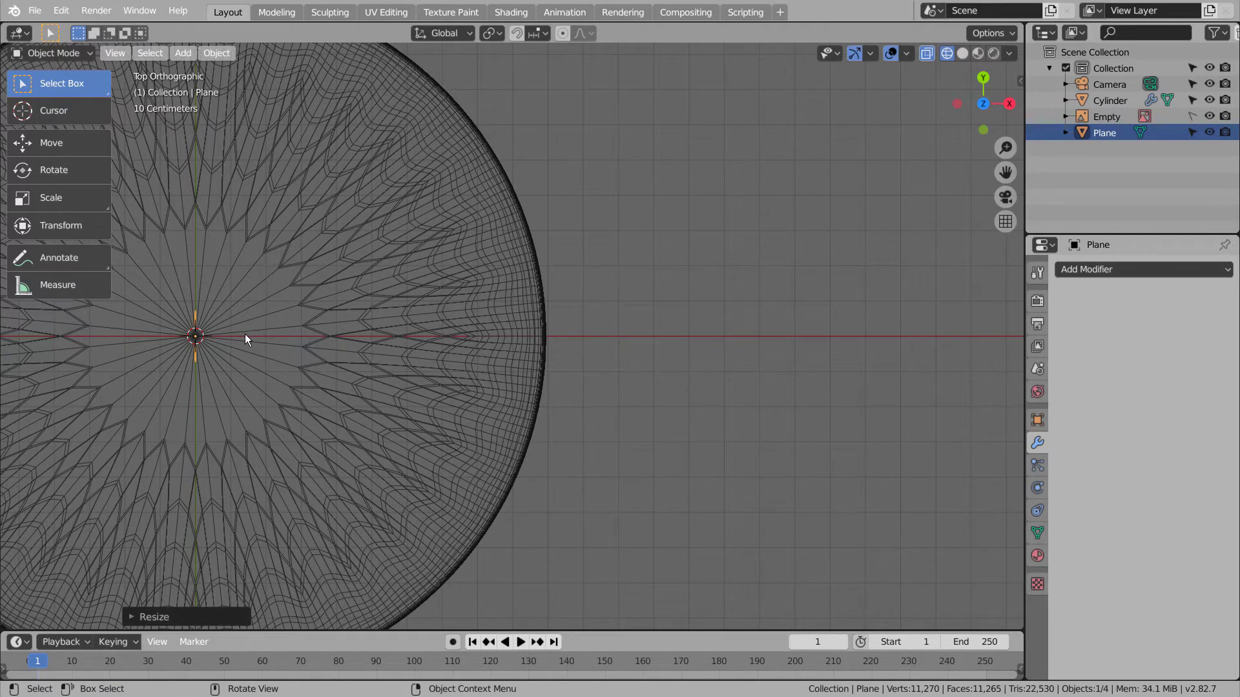
# Move the plane 0.1 m along X and extrude it outward to about half the seat's radius.
pyautogui.press('g')
pyautogui.press('x')
pyautogui.press('ctrl')
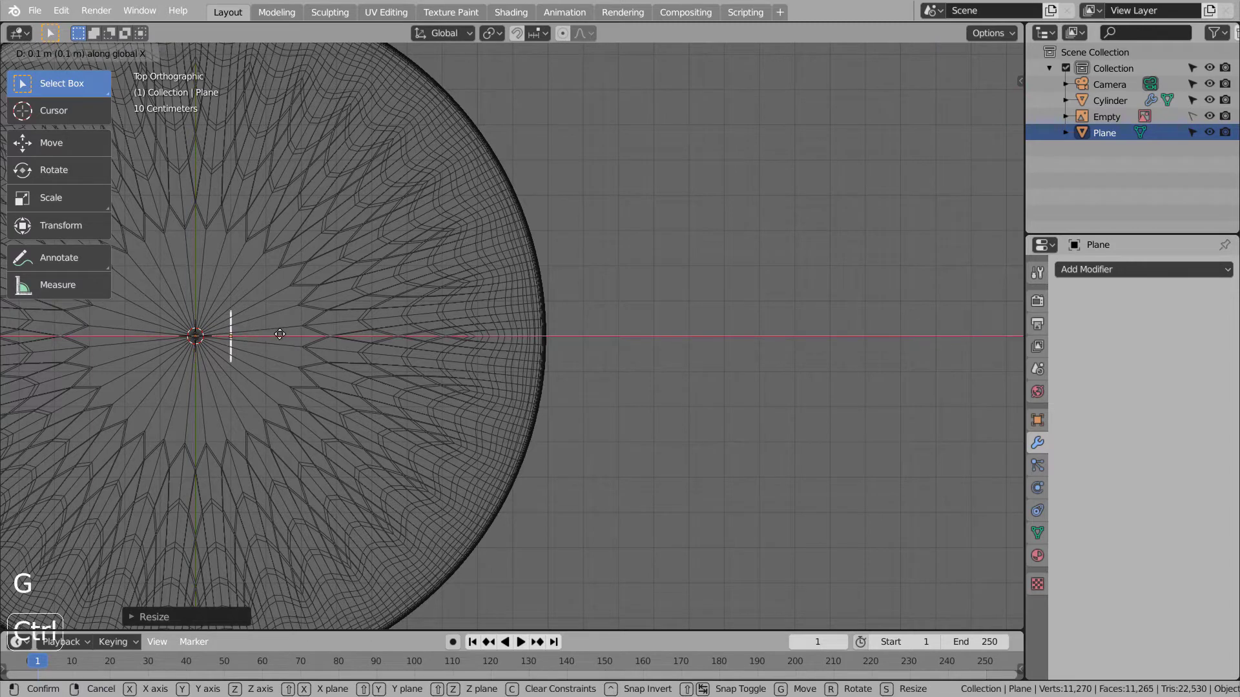
pyautogui.click(279, 334)
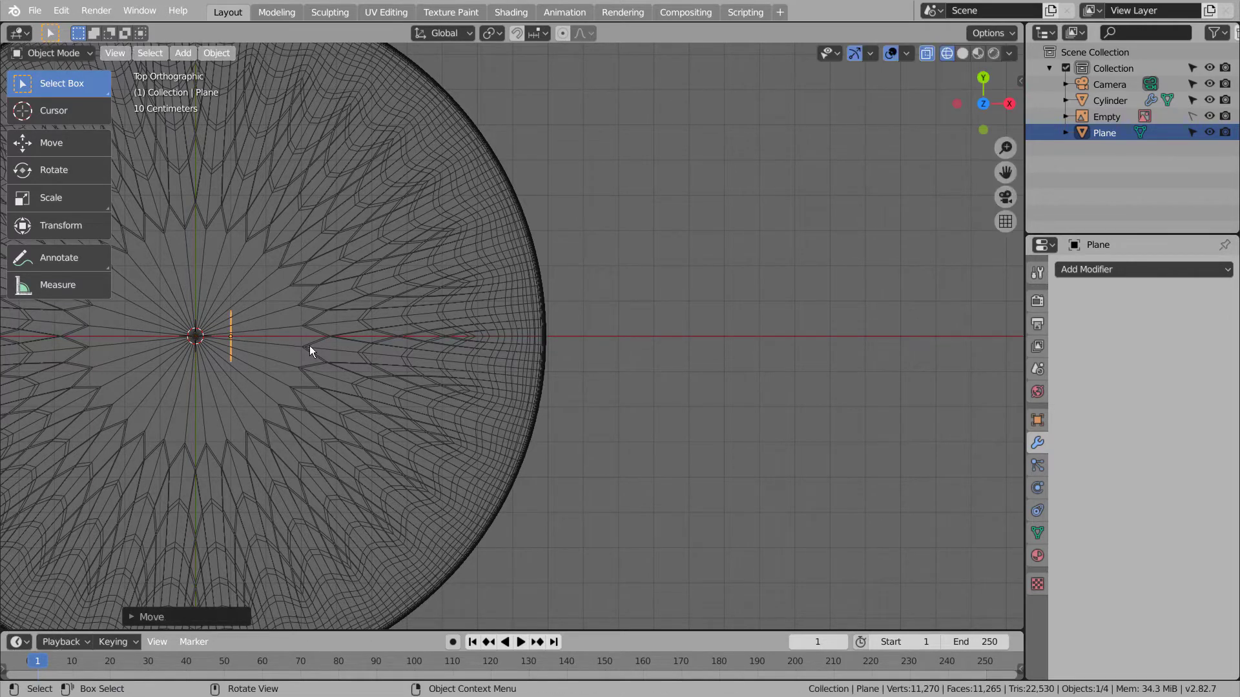
pyautogui.press('Tab')
pyautogui.press('e')
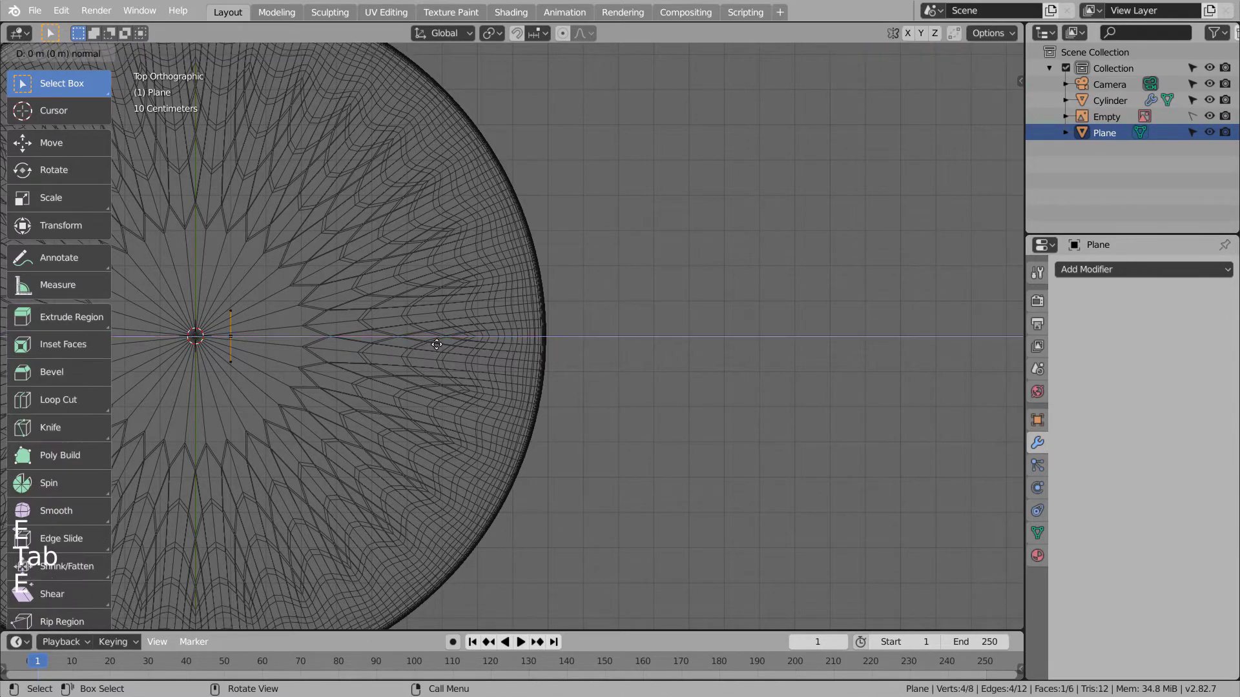
pyautogui.click(546, 343)
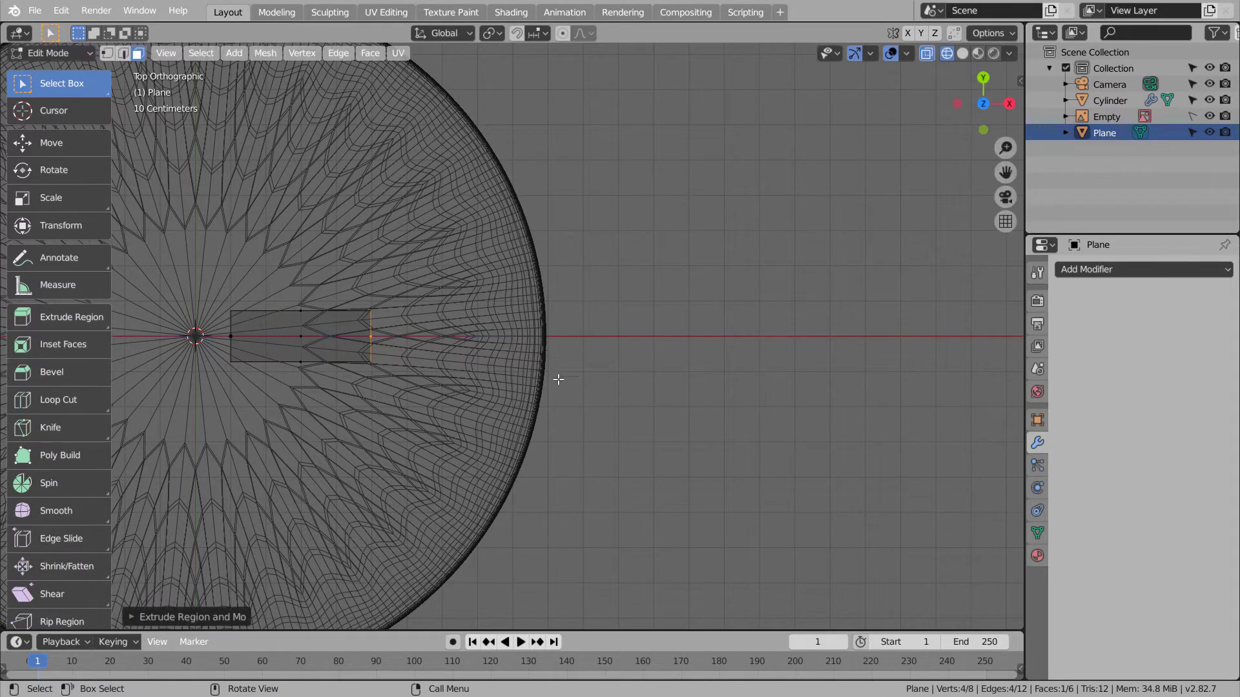
# From the front view, extrude the leg's end face outward along X, then pull it back to just short of the seat's rim.
pyautogui.scroll(-7, 563, 375)
pyautogui.moveTo(564, 374); pyautogui.dragTo(570, 401, button='middle')
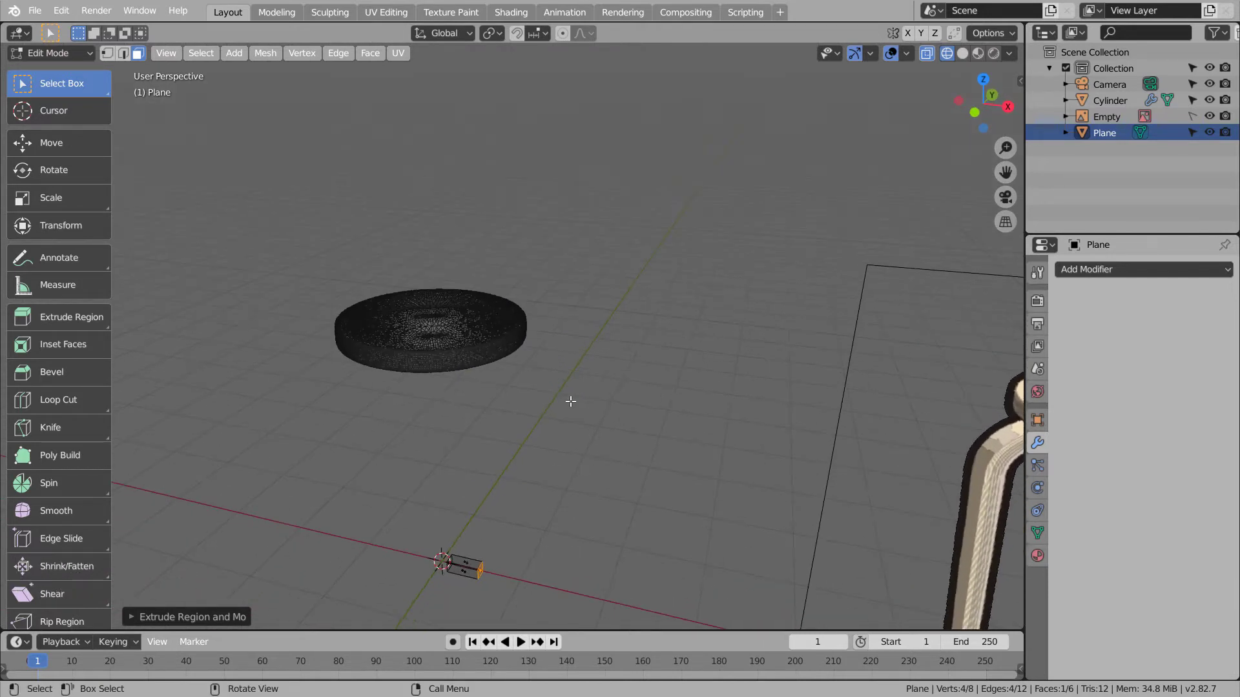
pyautogui.press('KP_1')
pyautogui.keyDown('shift'); pyautogui.moveTo(564, 459); pyautogui.dragTo(562, 284, button='middle'); pyautogui.keyUp('shift')
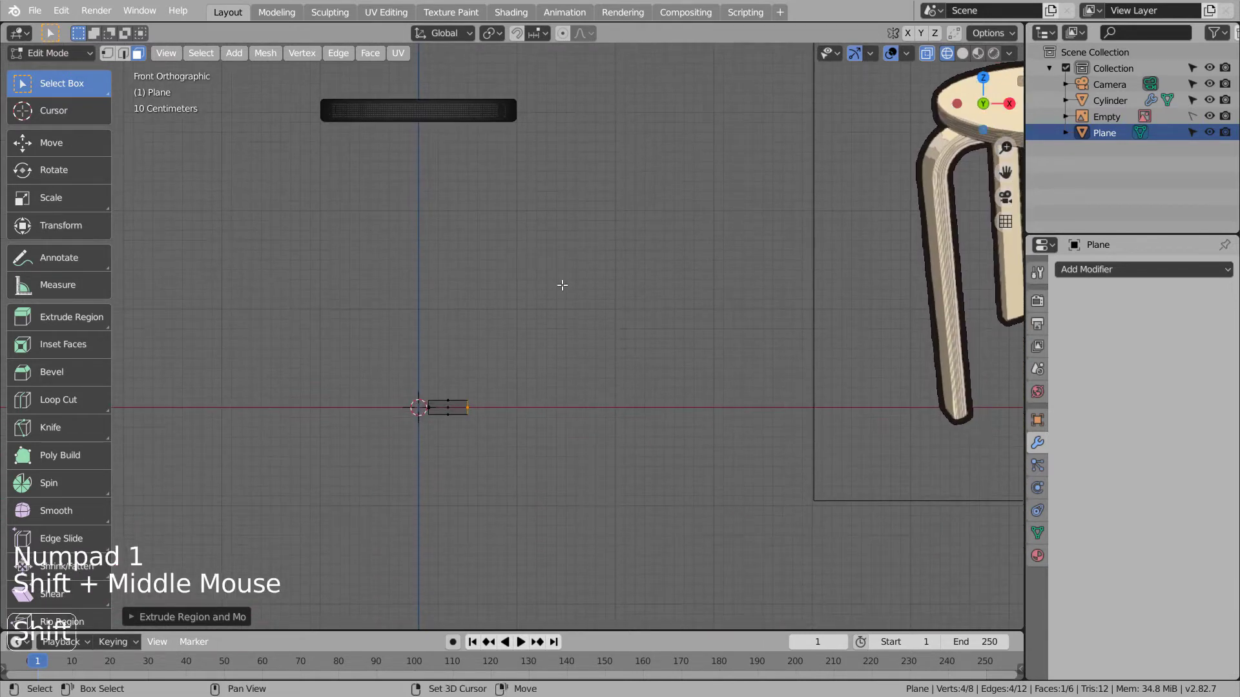
pyautogui.press('e')
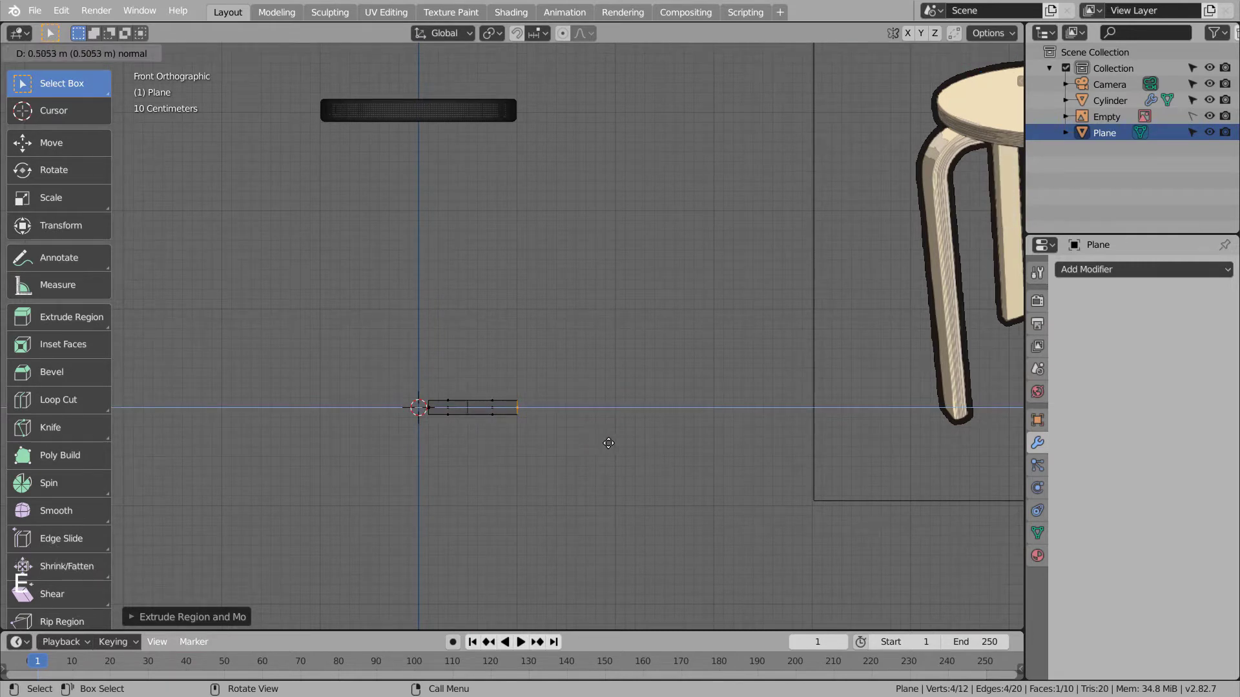
pyautogui.click(608, 443)
pyautogui.press('g')
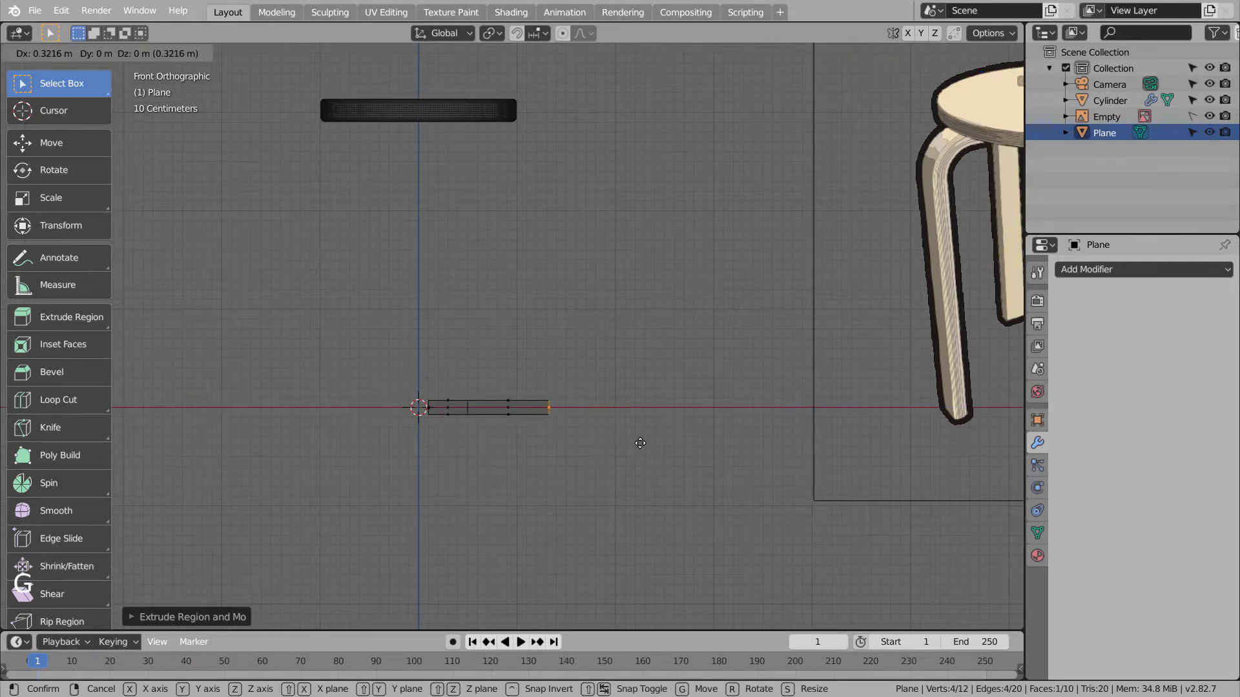
pyautogui.click(595, 443)
# Extrude a short segment from the leg's end face and lower, tilt and reposition that face to start the downward bend.
pyautogui.press('e')
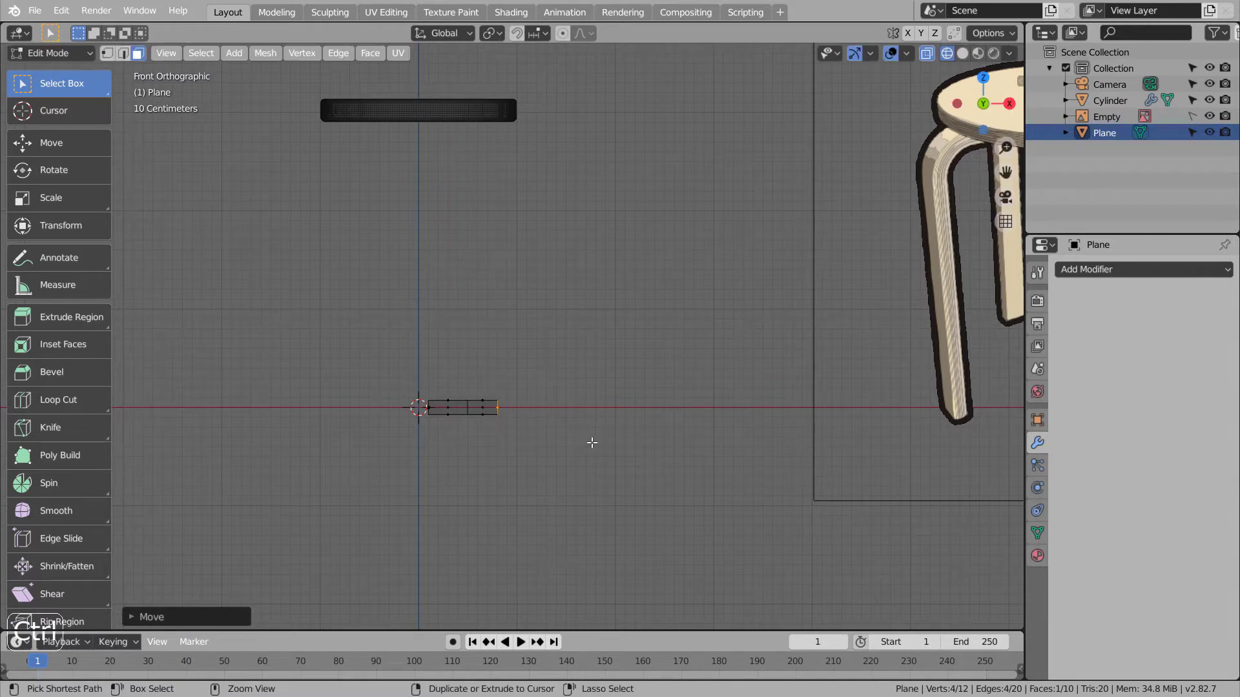
pyautogui.click(623, 438)
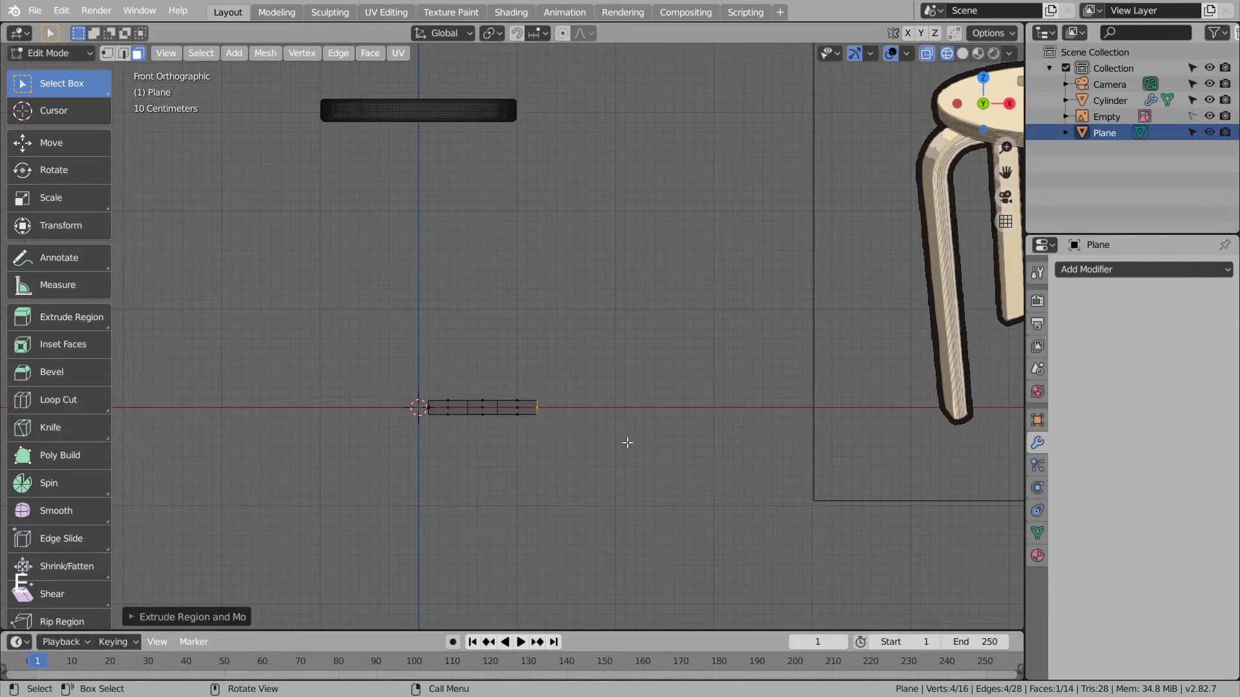
pyautogui.press('g')
pyautogui.click(644, 483)
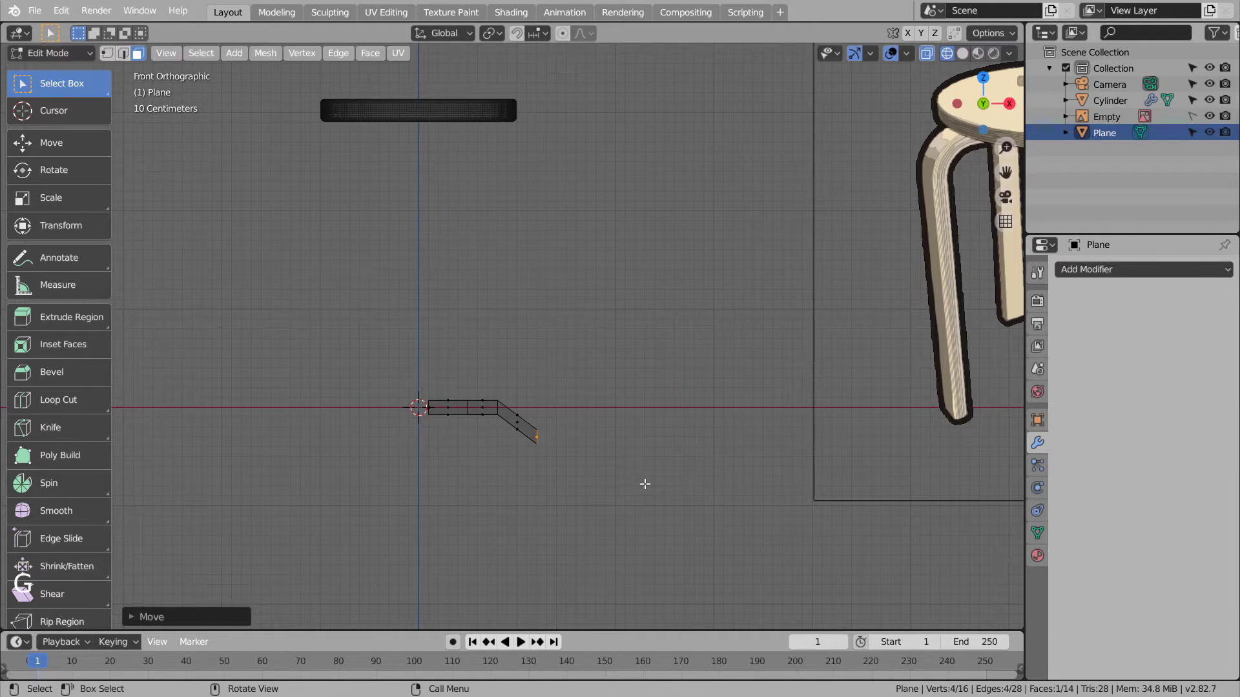
pyautogui.press('r')
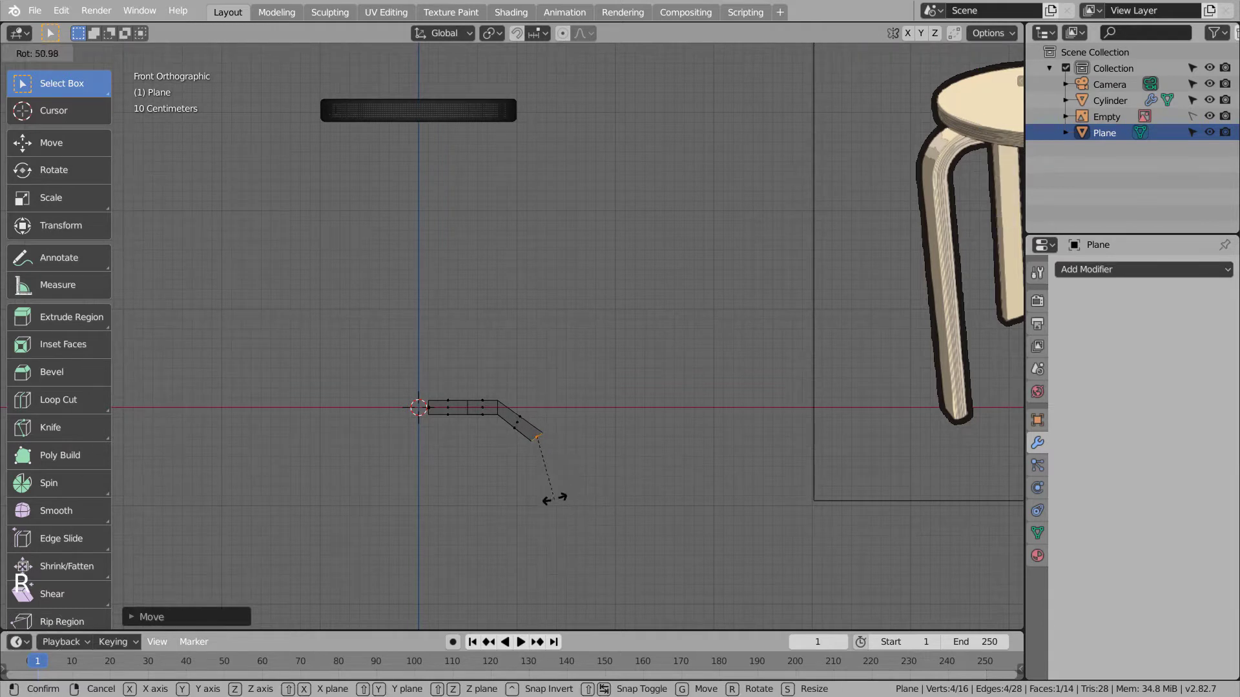
pyautogui.click(575, 490)
pyautogui.press('g')
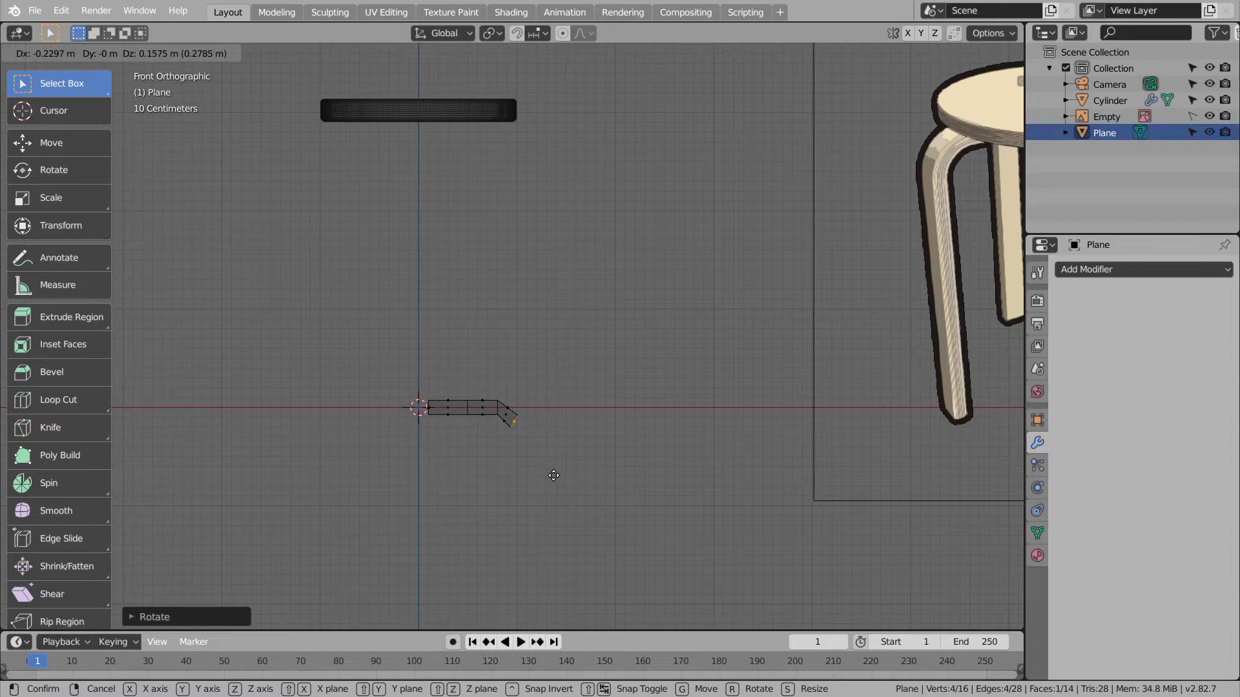
pyautogui.click(553, 475)
# Extrude another segment and rotate and move its end face below the bend so that it points straight down.
pyautogui.press('e')
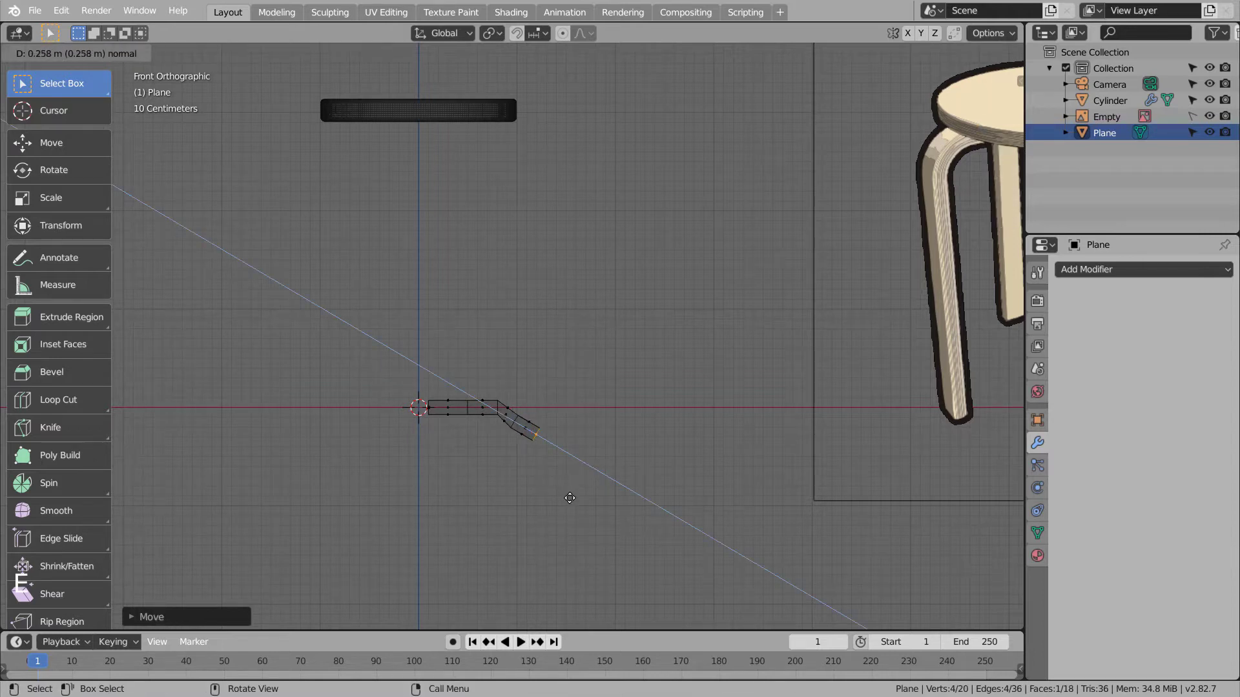
pyautogui.click(569, 498)
pyautogui.press('r')
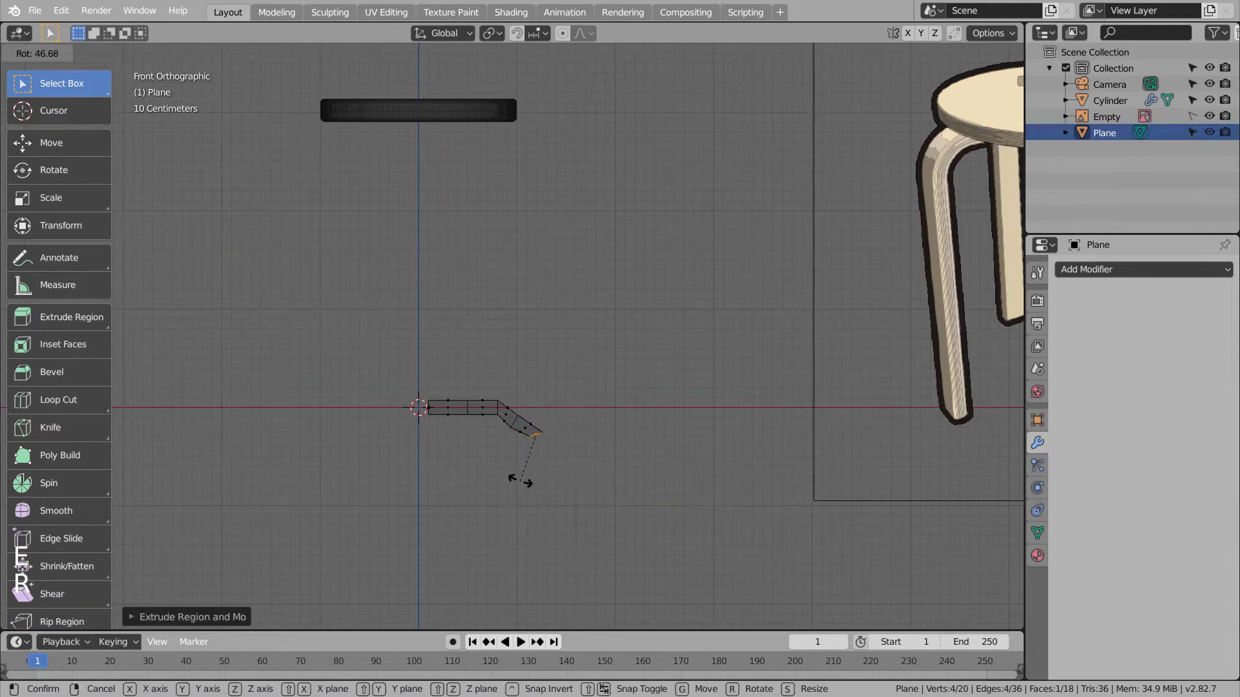
pyautogui.click(517, 505)
pyautogui.press('g')
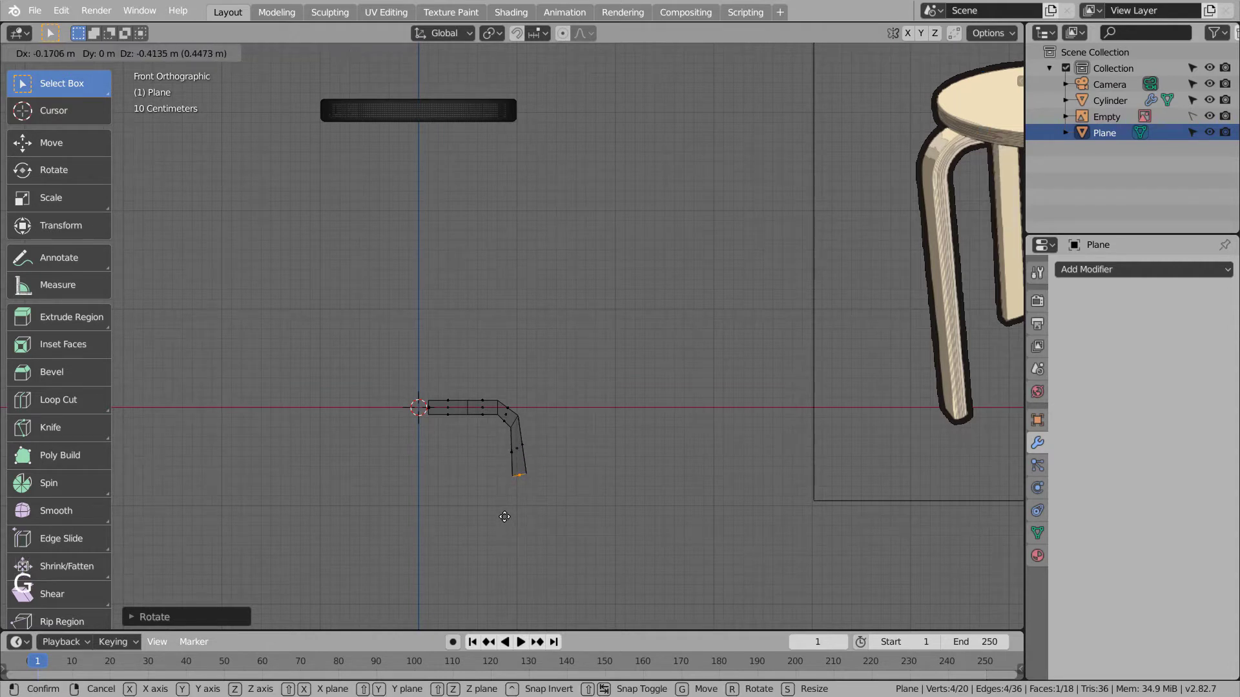
pyautogui.click(504, 516)
pyautogui.press('r')
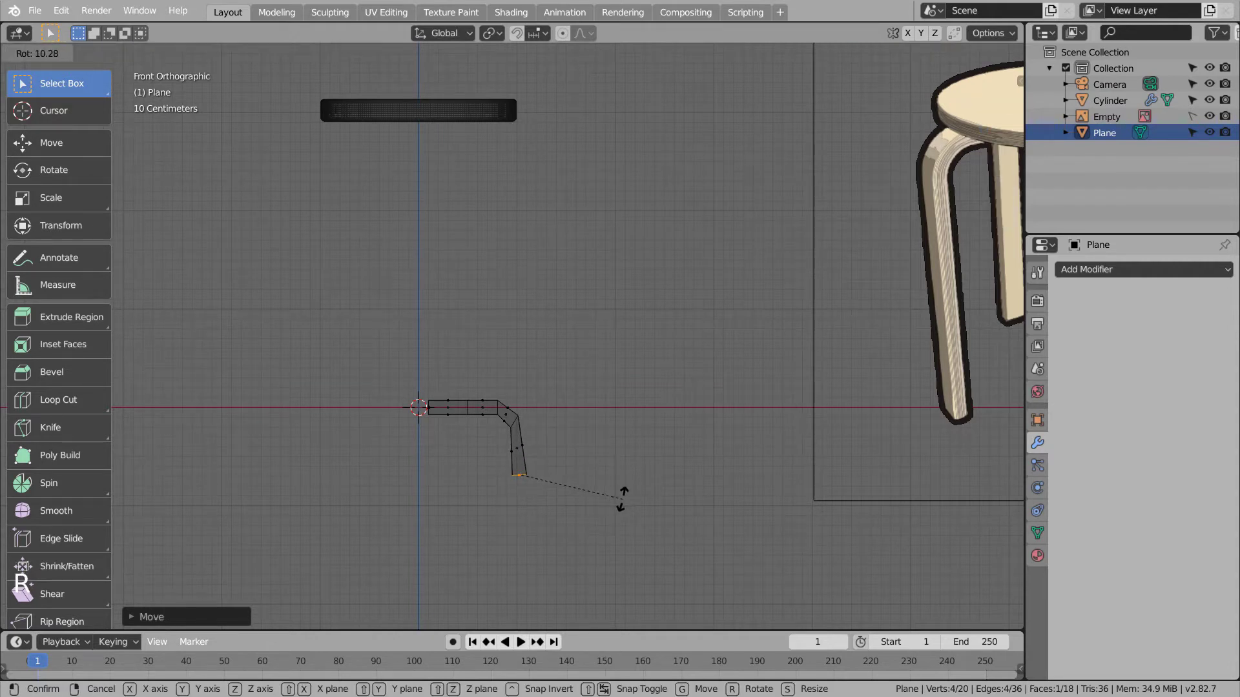
pyautogui.click(622, 501)
# Extrude the downward-facing end face in two long segments to form the leg's vertical shaft.
pyautogui.press('e')
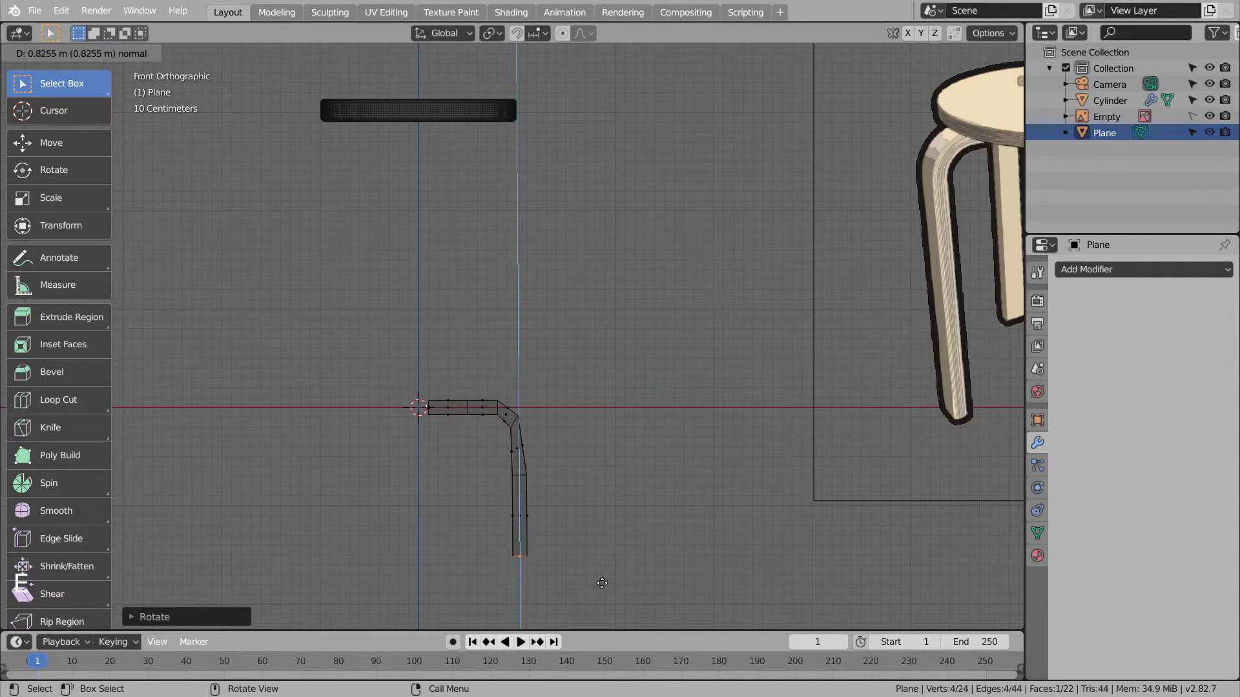
pyautogui.click(595, 49)
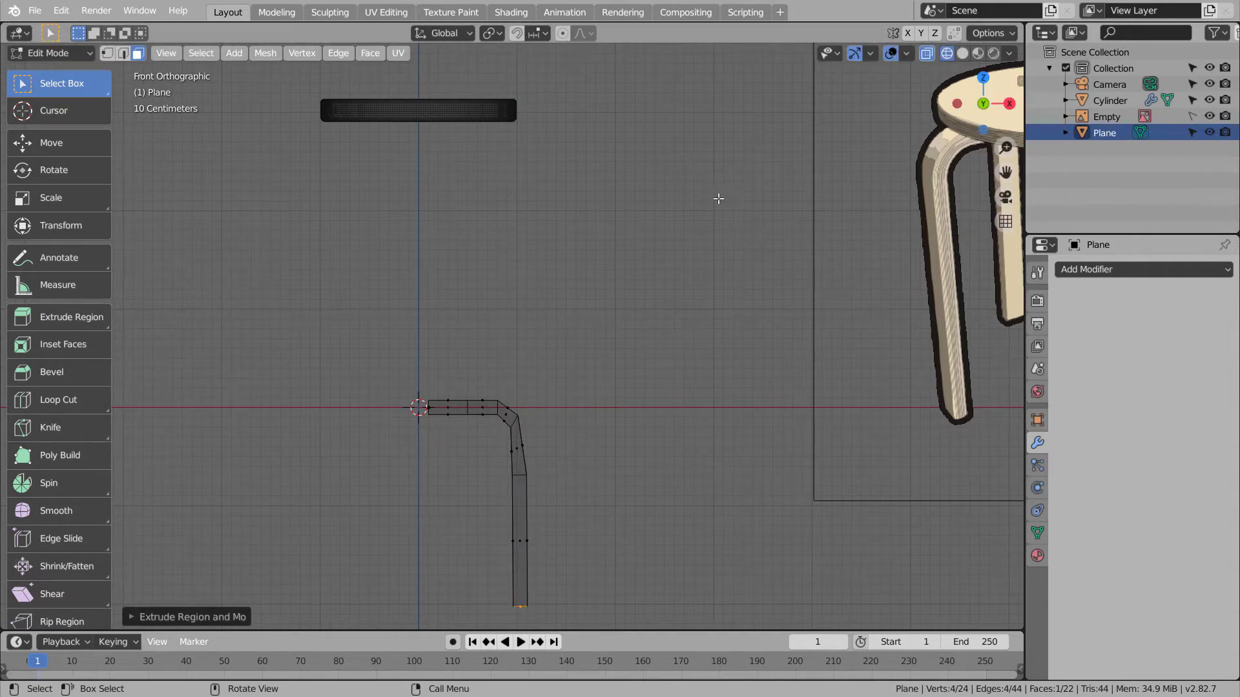
pyautogui.scroll(-5, 657, 248)
pyautogui.press('e')
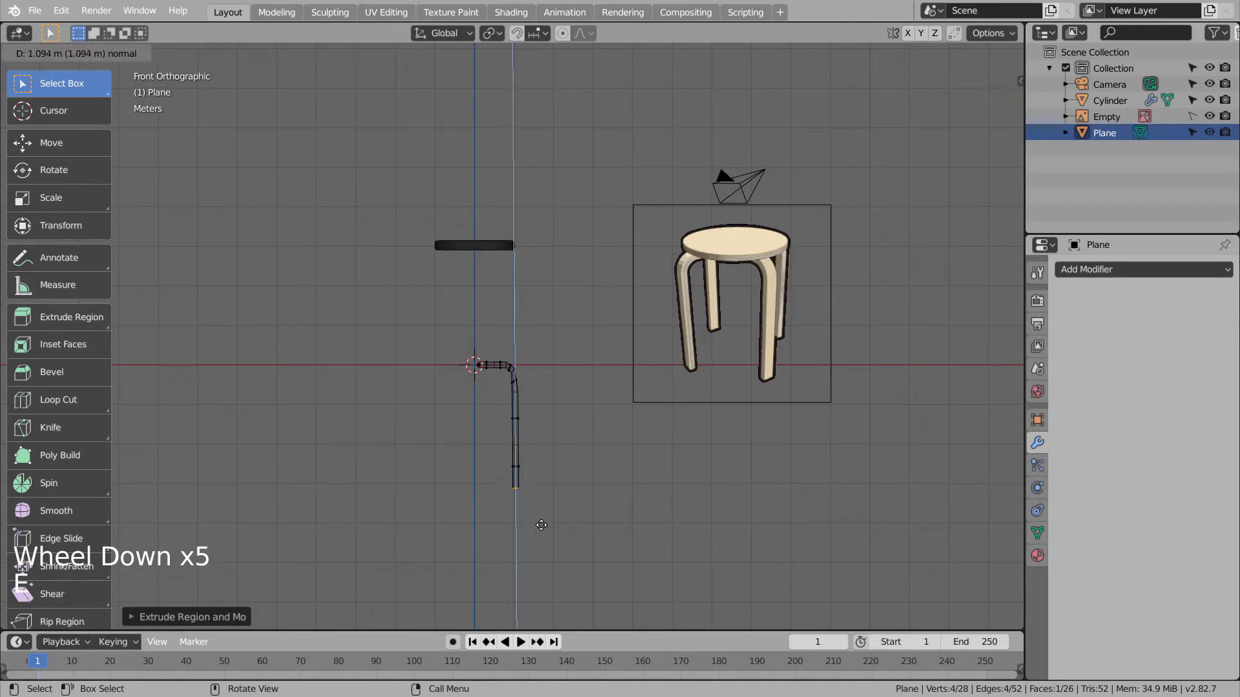
pyautogui.click(541, 524)
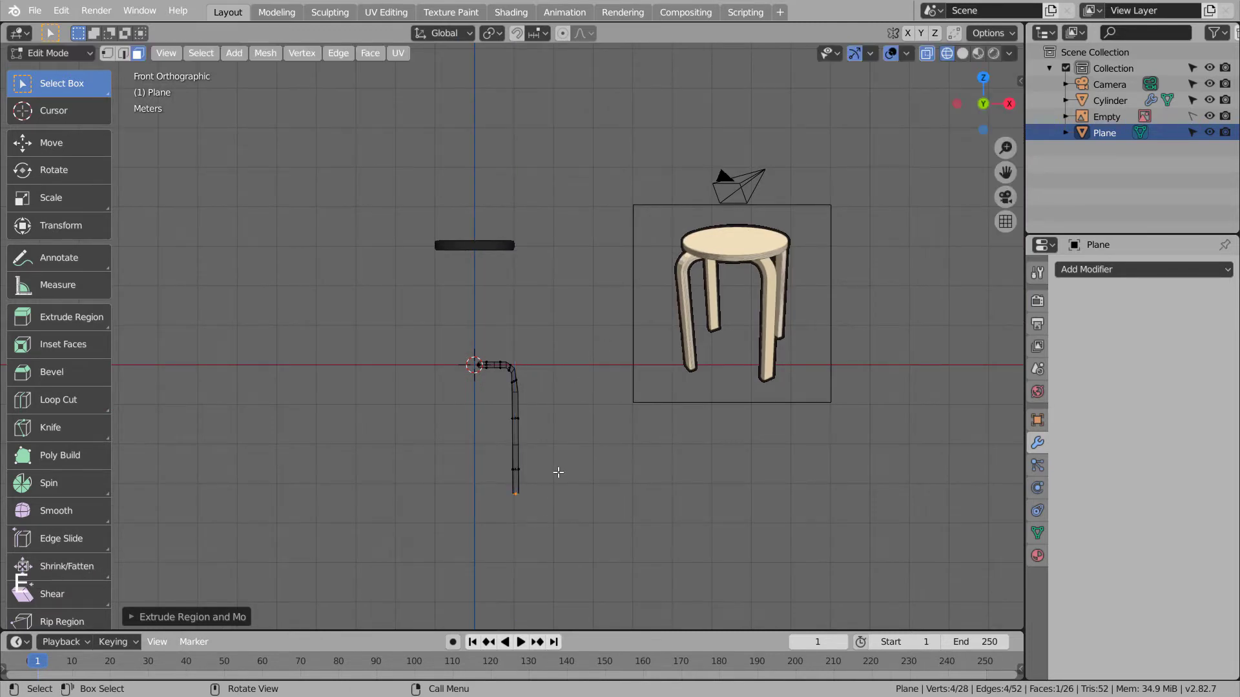
# Add a Subdivision Surface modifier with viewport level 3 to the leg and return to mesh editing.
pyautogui.press('Tab')
pyautogui.scroll(3, 559, 470)
pyautogui.scroll(3, 559, 471)
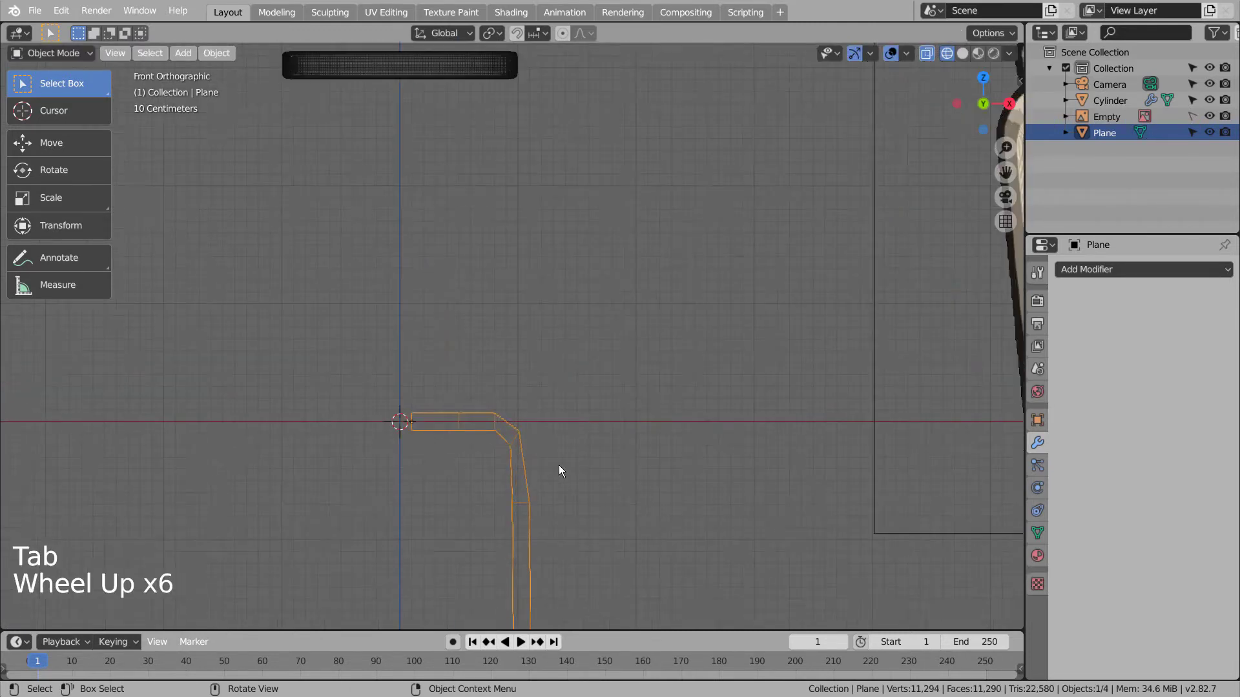
pyautogui.hotkey('ctrl', '3')
pyautogui.press('Tab')
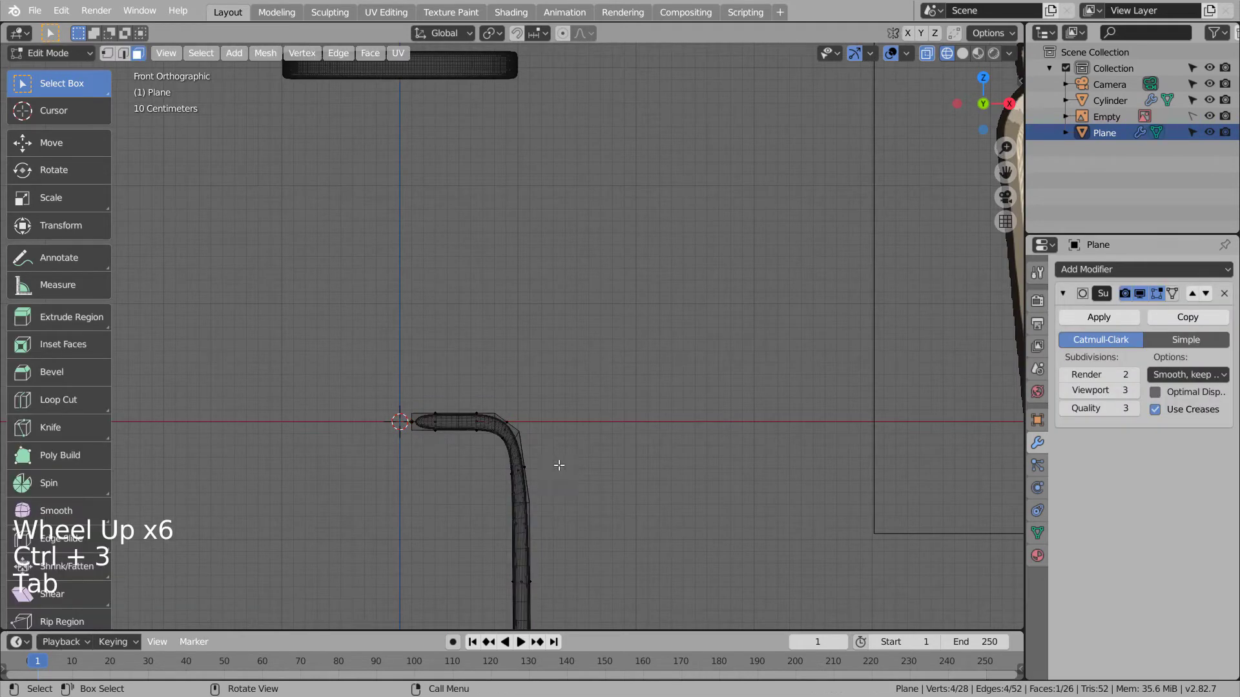
# Add two lengthwise loop cuts across the leg's width and scale them apart along Y towards its side edges.
pyautogui.moveTo(609, 454); pyautogui.dragTo(532, 457, button='middle')
pyautogui.scroll(2, 531, 456)
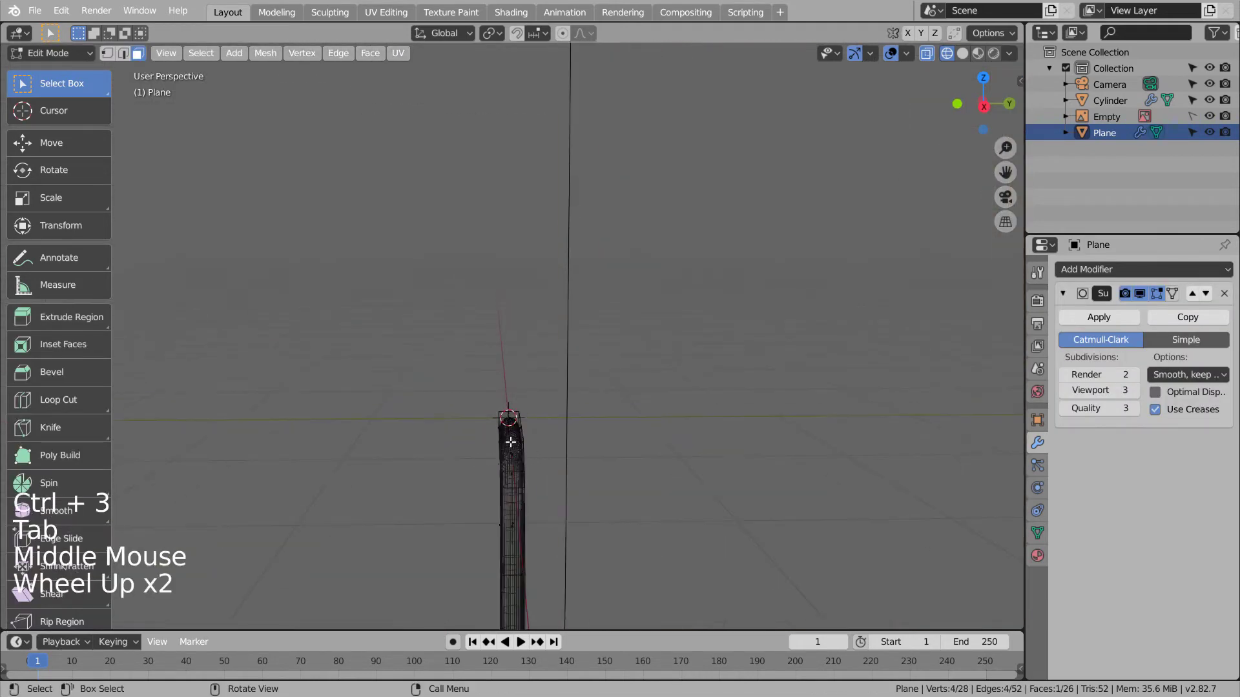
pyautogui.hotkey('ctrl', 'r')
pyautogui.scroll(1, 510, 440)
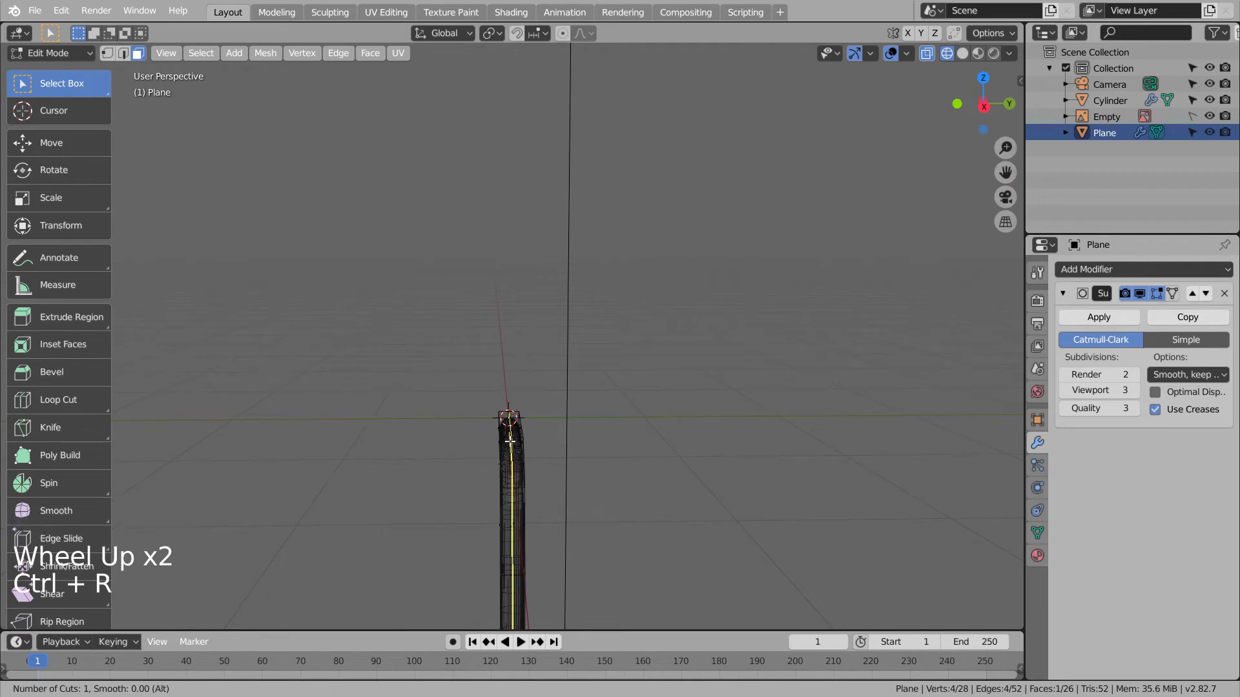
pyautogui.click(510, 441)
pyautogui.click(510, 441)
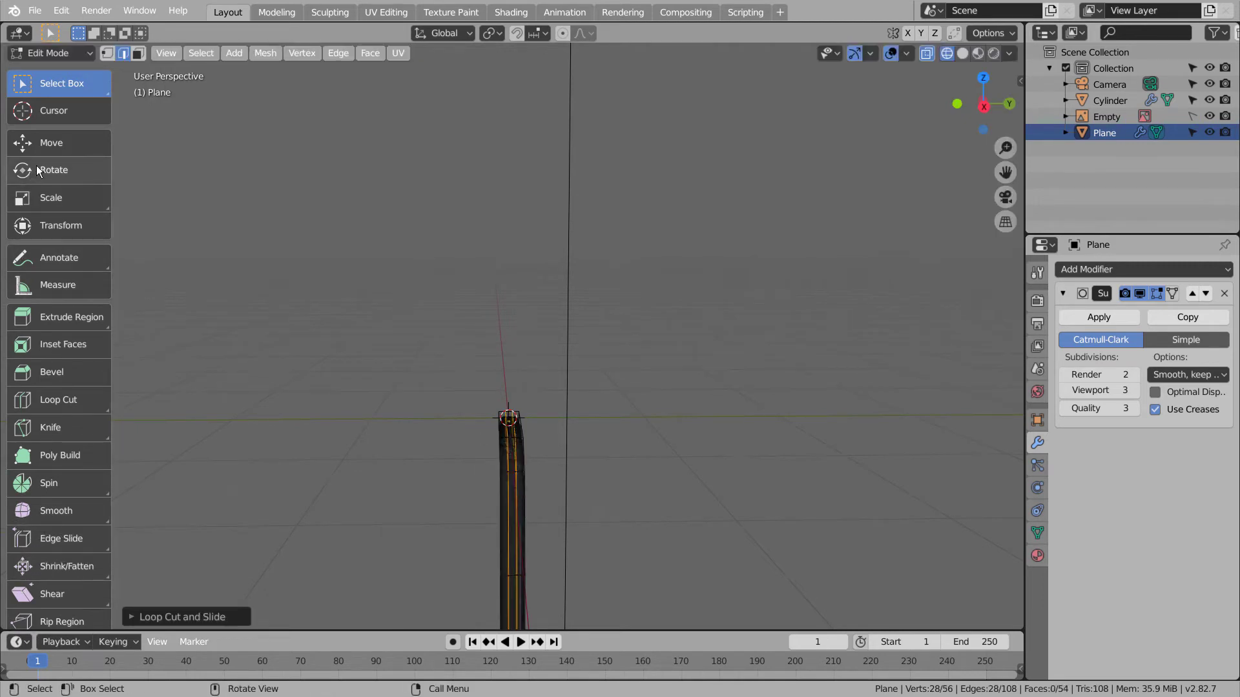
pyautogui.click(57, 197)
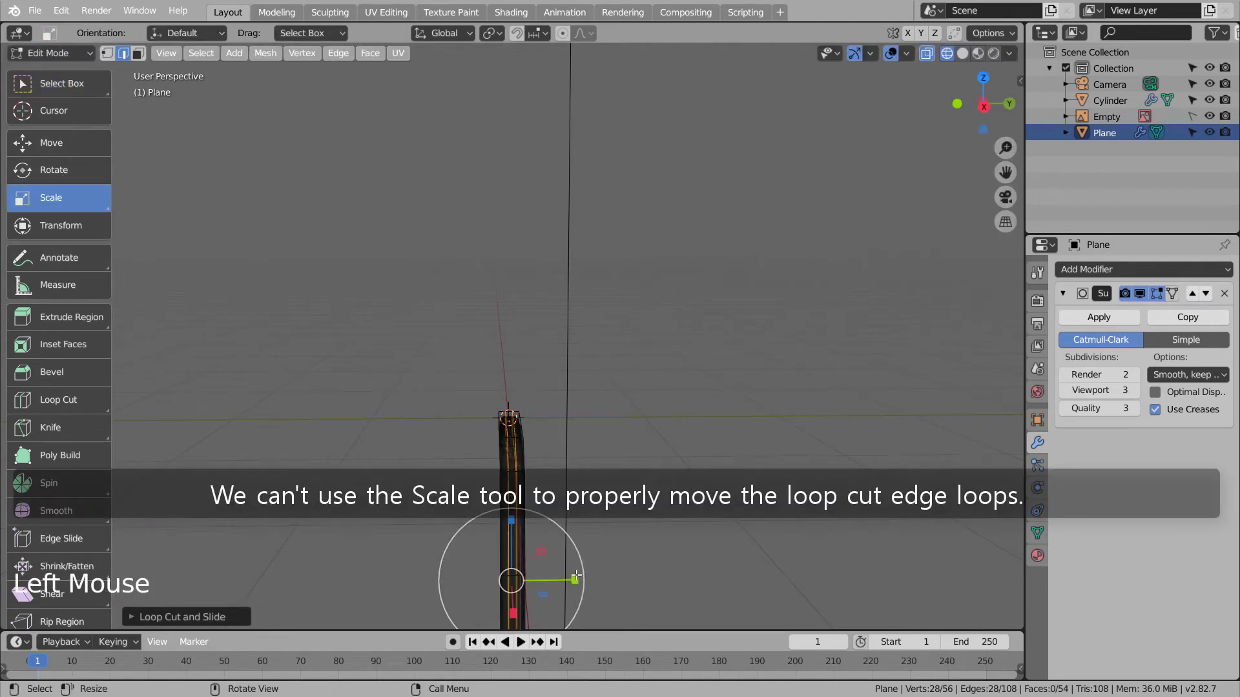
pyautogui.moveTo(577, 578); pyautogui.dragTo(697, 581)
# Try to add two lengthwise loop cuts through the leg's thickness and scale them apart along Z.
pyautogui.moveTo(559, 503); pyautogui.dragTo(658, 459, button='middle')
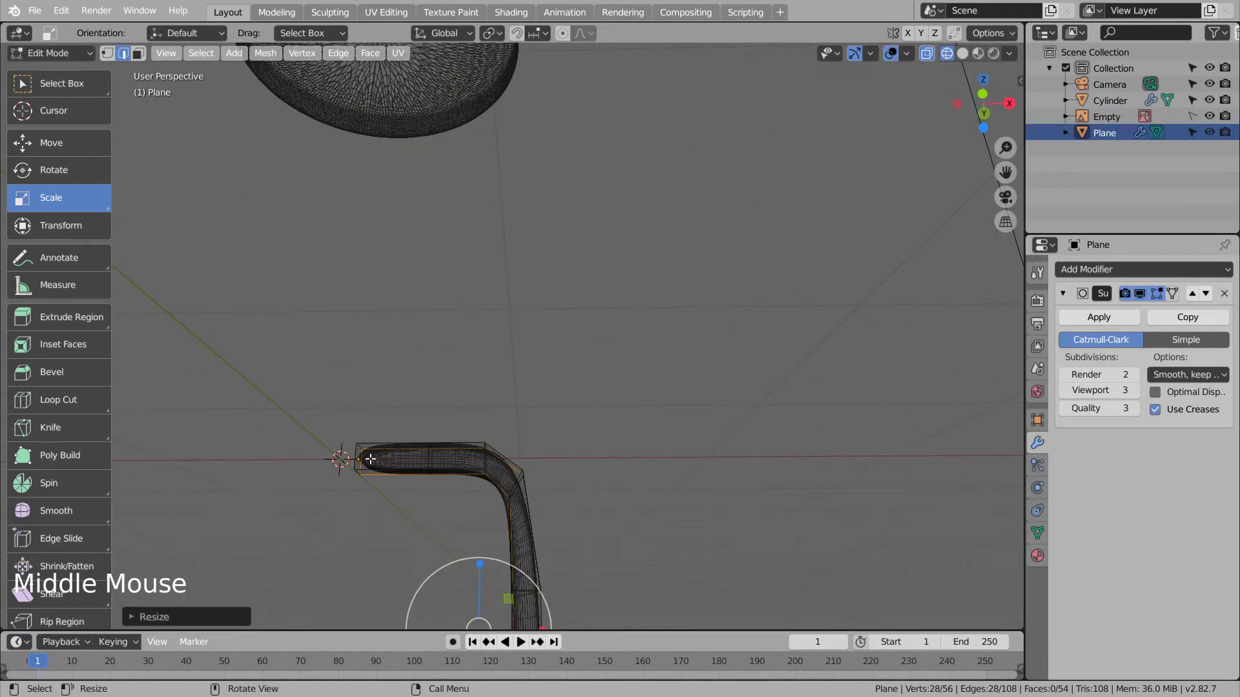
pyautogui.hotkey('ctrl', 'r')
pyautogui.click(381, 464)
pyautogui.rightClick(393, 472)
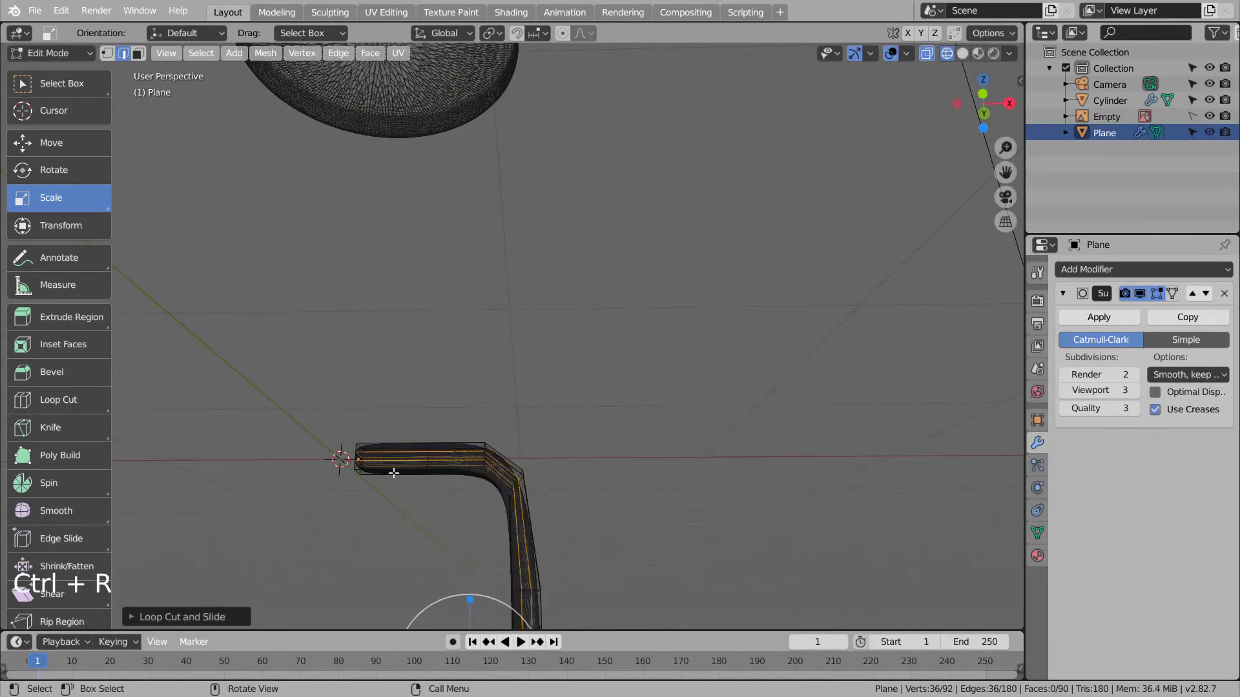
pyautogui.moveTo(475, 599); pyautogui.dragTo(470, 568)
pyautogui.hotkey('ctrl', 'z')
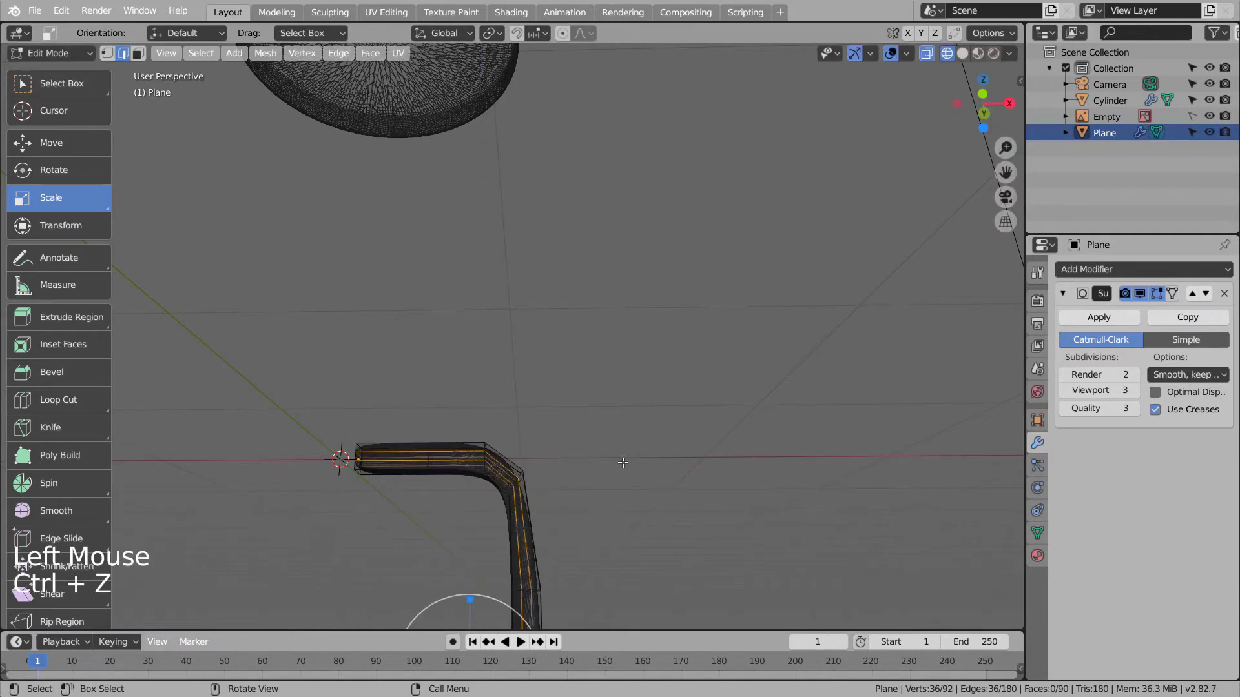
pyautogui.scroll(-2, 643, 463)
pyautogui.moveTo(643, 463); pyautogui.dragTo(625, 497, button='middle')
pyautogui.hotkey('ctrl', 'z')
# Add two separate lengthwise loop cuts on the leg's side, sliding one close to the outer edge and one close to the inner edge.
pyautogui.hotkey('ctrl', 'r')
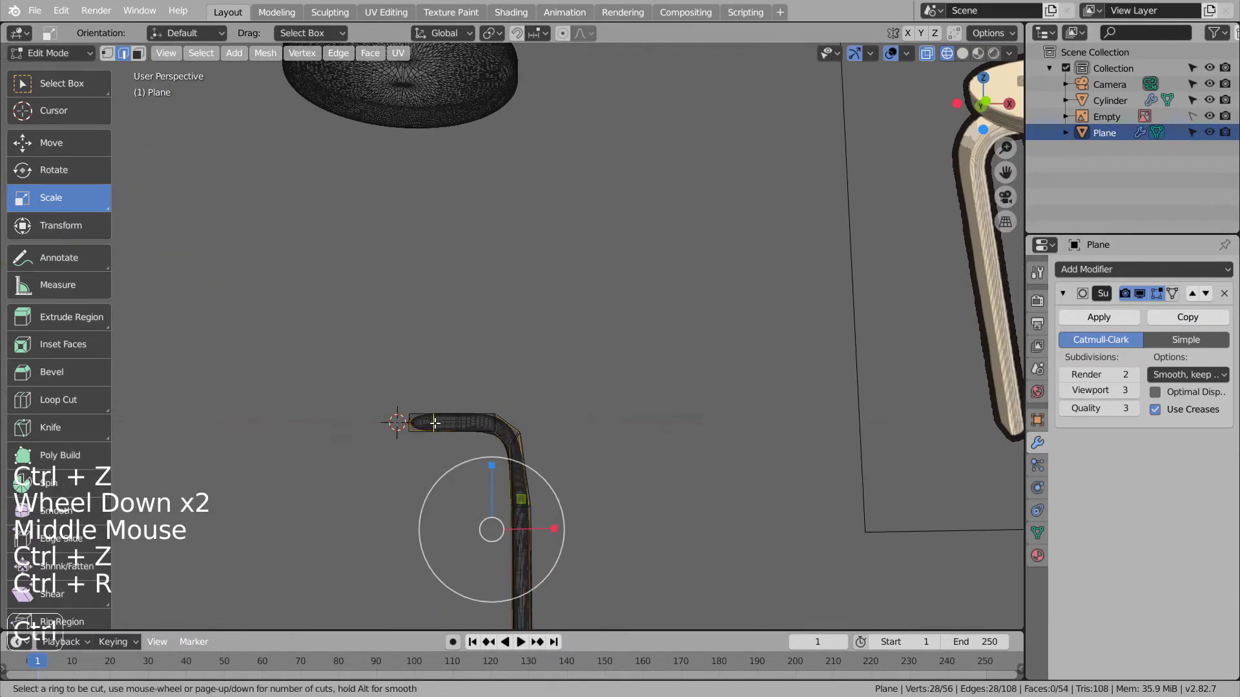
pyautogui.click(485, 422)
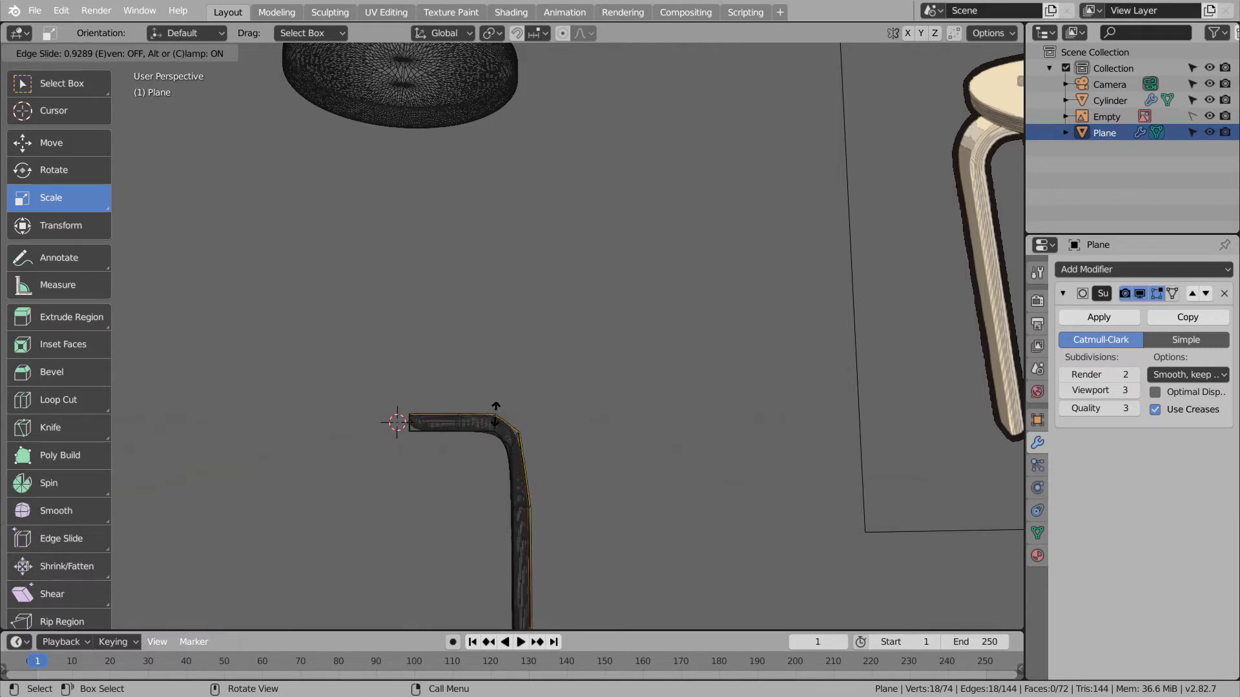
pyautogui.click(495, 417)
pyautogui.hotkey('ctrl', 'r')
pyautogui.click(494, 434)
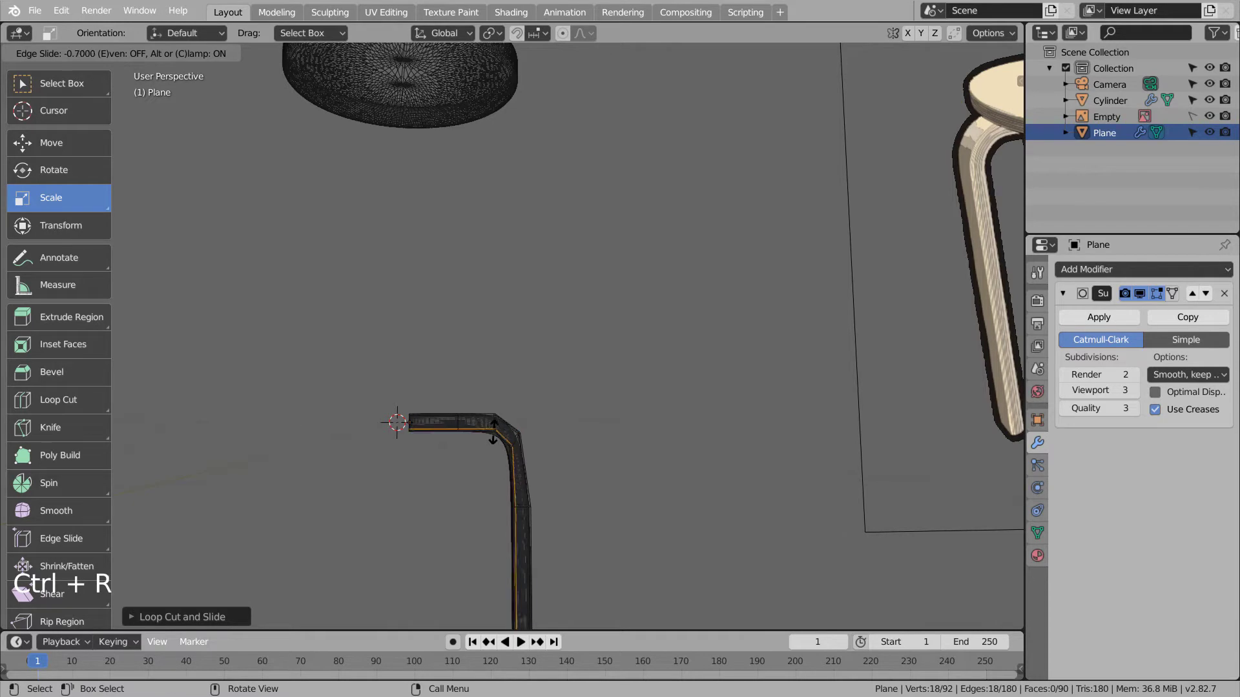
pyautogui.press('Tab')
pyautogui.scroll(-4, 639, 475)
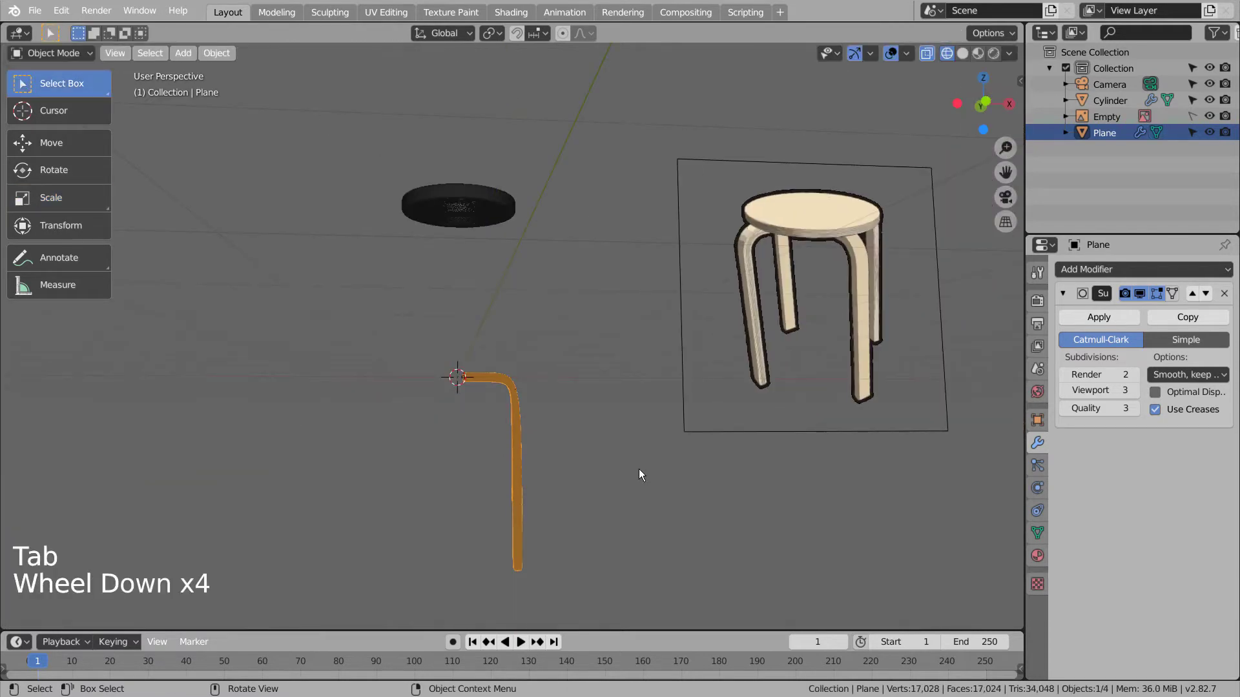
# In front view, box-select the vertices at the lower outer corner of the leg's bend and move them slightly up and outward.
pyautogui.scroll(6, 639, 474)
pyautogui.keyDown('shift'); pyautogui.moveTo(601, 495); pyautogui.dragTo(608, 389, button='middle'); pyautogui.keyUp('shift')
pyautogui.scroll(3, 607, 399)
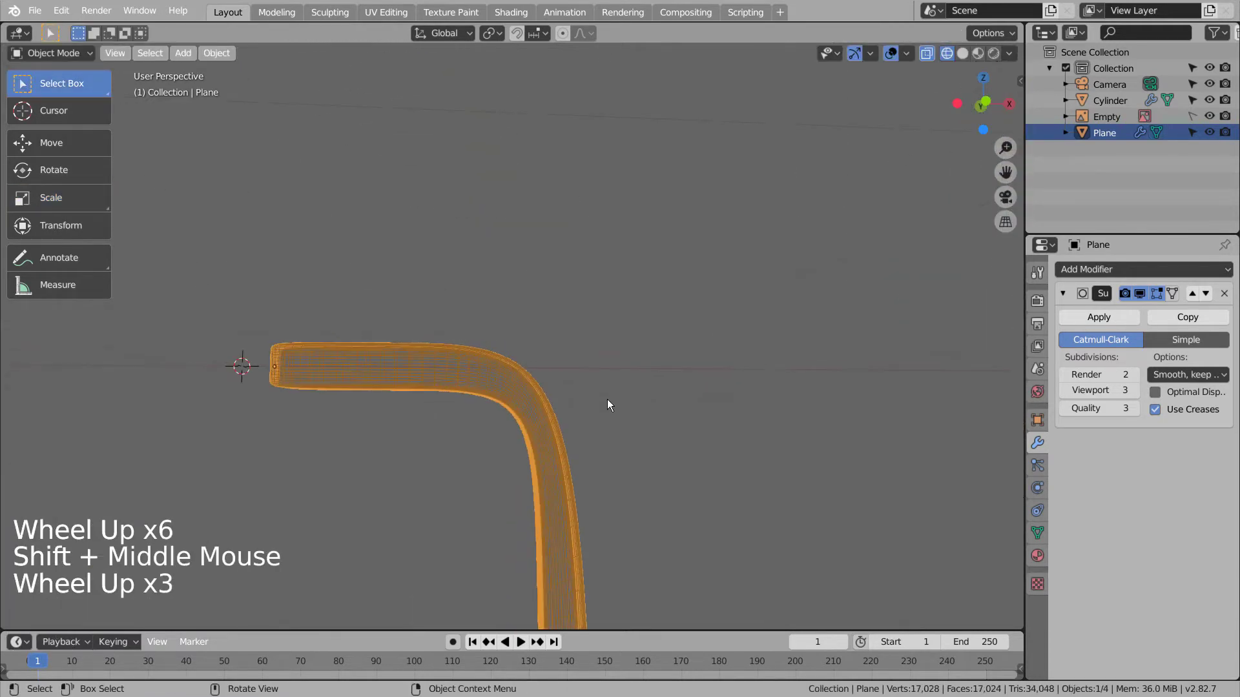
pyautogui.press('KP_1')
pyautogui.press('Tab')
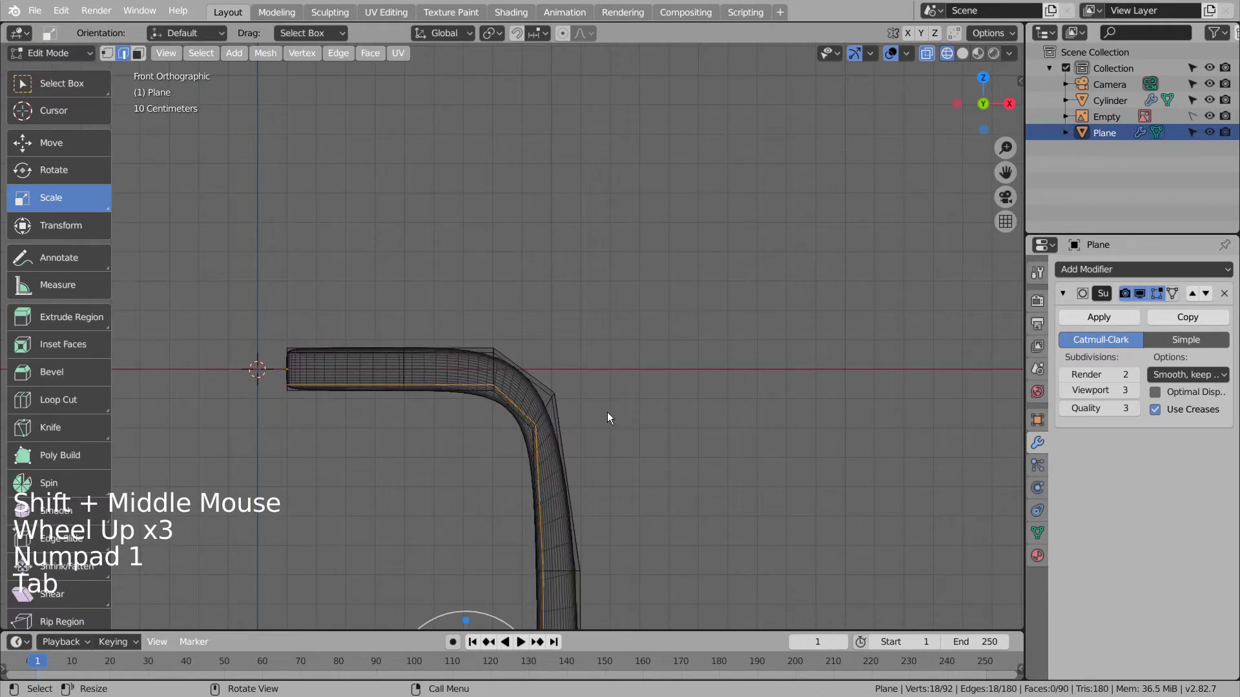
pyautogui.press('1')
pyautogui.click(613, 412)
pyautogui.press('b')
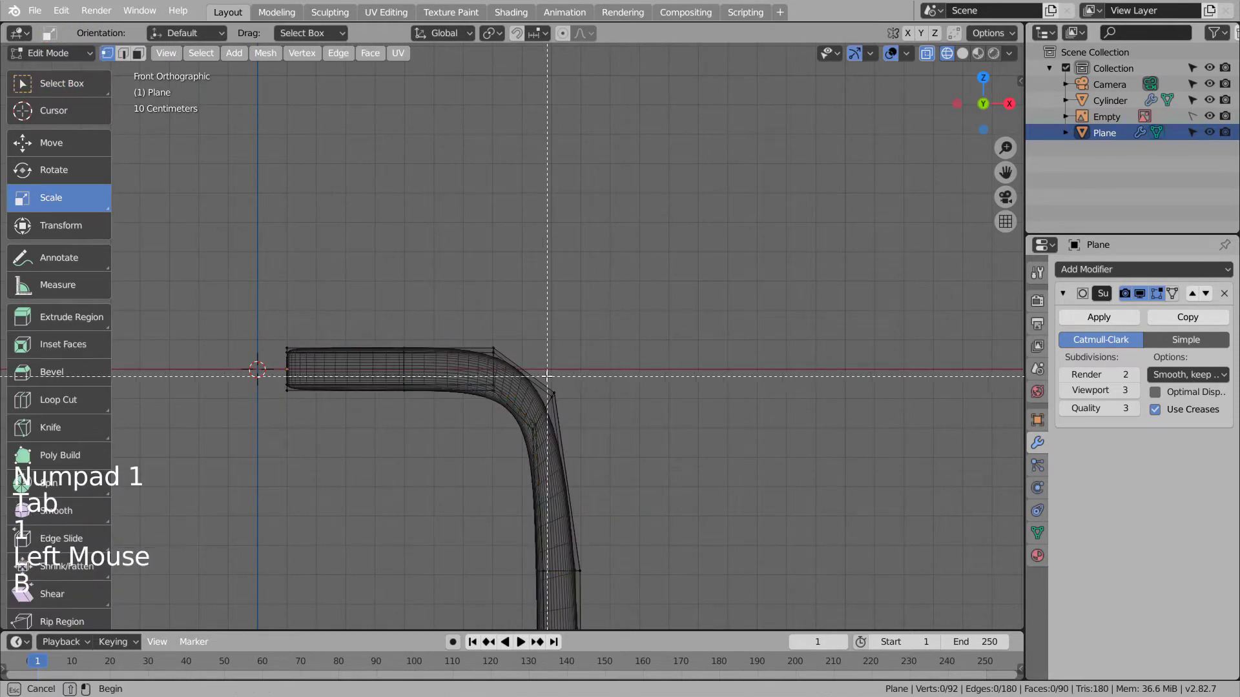
pyautogui.moveTo(539, 379); pyautogui.dragTo(580, 421)
pyautogui.press('g')
pyautogui.click(587, 412)
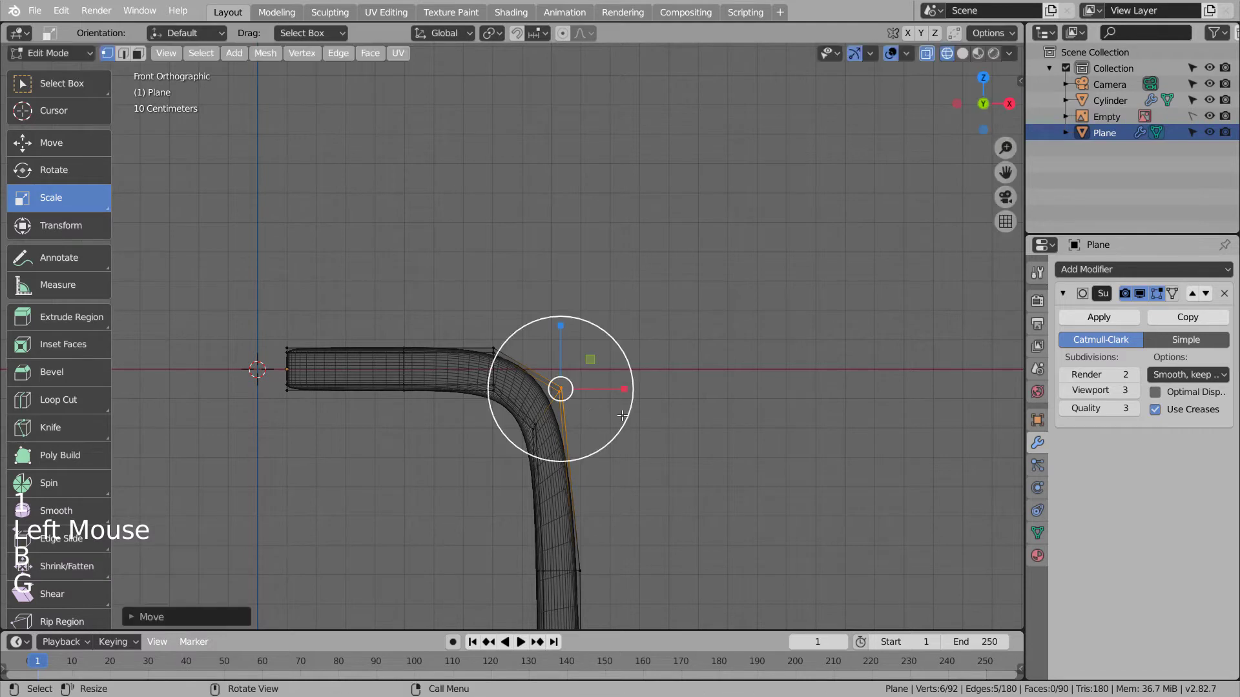
# Box-select the outer corner vertices of the leg's bend again and nudge them about 0.02 m outward and 0.013 m up.
pyautogui.click(528, 415)
pyautogui.press('b')
pyautogui.click(526, 428)
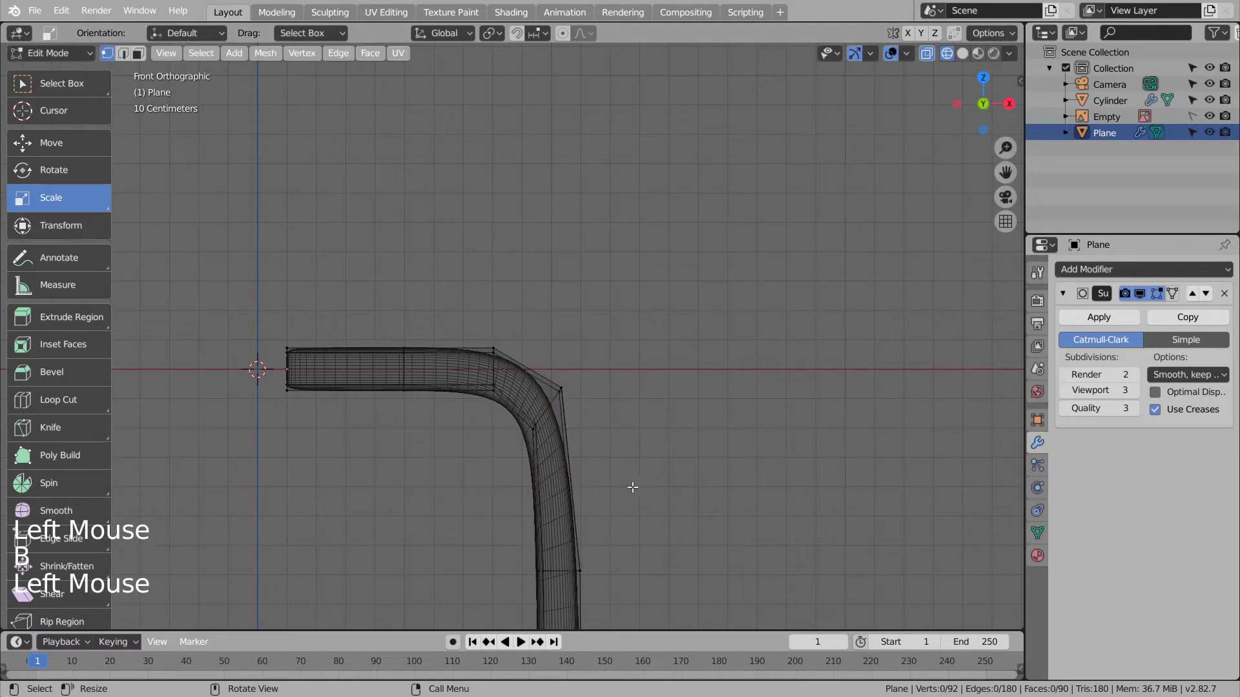
pyautogui.keyDown('shift'); pyautogui.middleClick(715, 485); pyautogui.keyUp('shift')
pyautogui.keyDown('shift'); pyautogui.moveTo(715, 485); pyautogui.dragTo(680, 241, button='middle'); pyautogui.keyUp('shift')
pyautogui.keyDown('shift'); pyautogui.moveTo(516, 102); pyautogui.dragTo(516, 241, button='middle'); pyautogui.keyUp('shift')
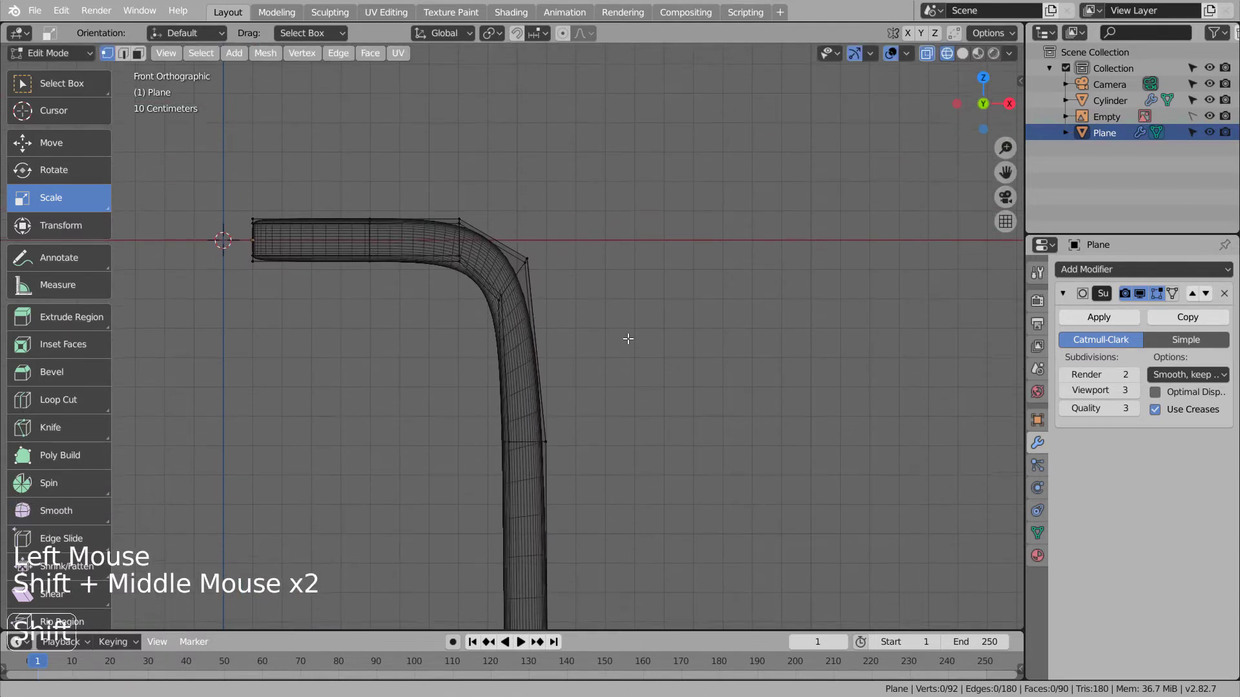
pyautogui.press('b')
pyautogui.moveTo(516, 241); pyautogui.dragTo(552, 285)
pyautogui.press('g')
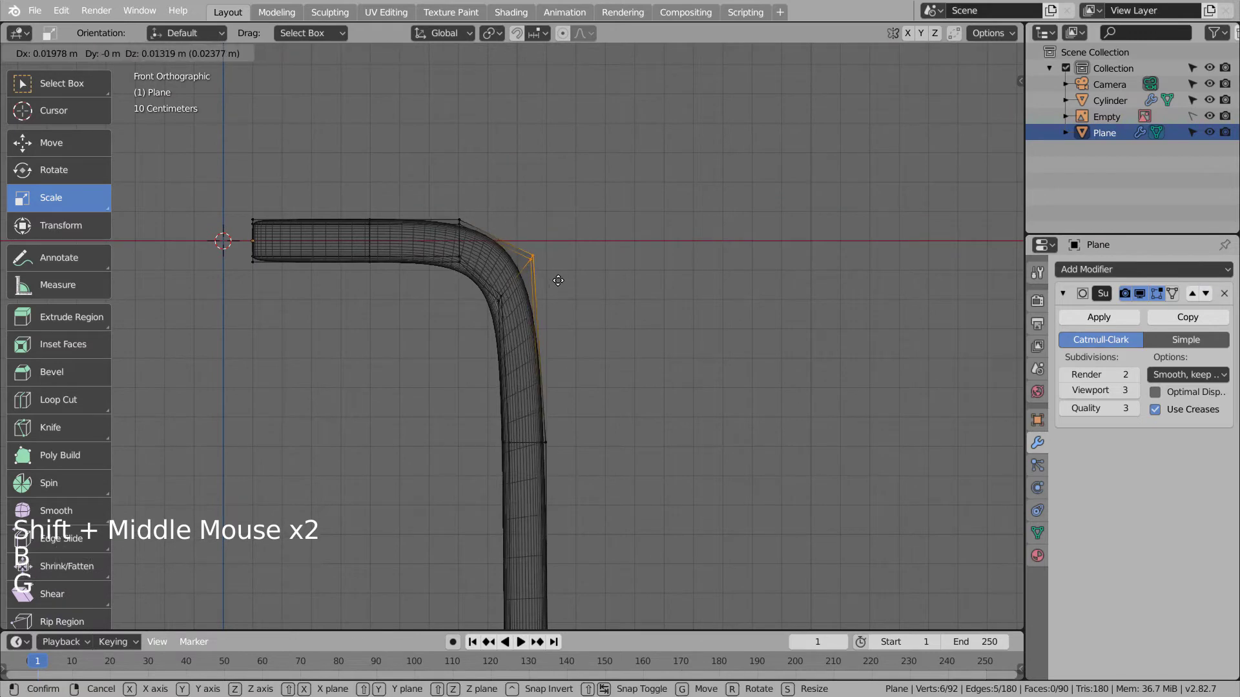
pyautogui.click(558, 280)
pyautogui.press('Tab')
# In front view, move the whole leg about 2.83 m up along Z so its upper end sits just beneath the seat.
pyautogui.scroll(-6, 618, 312)
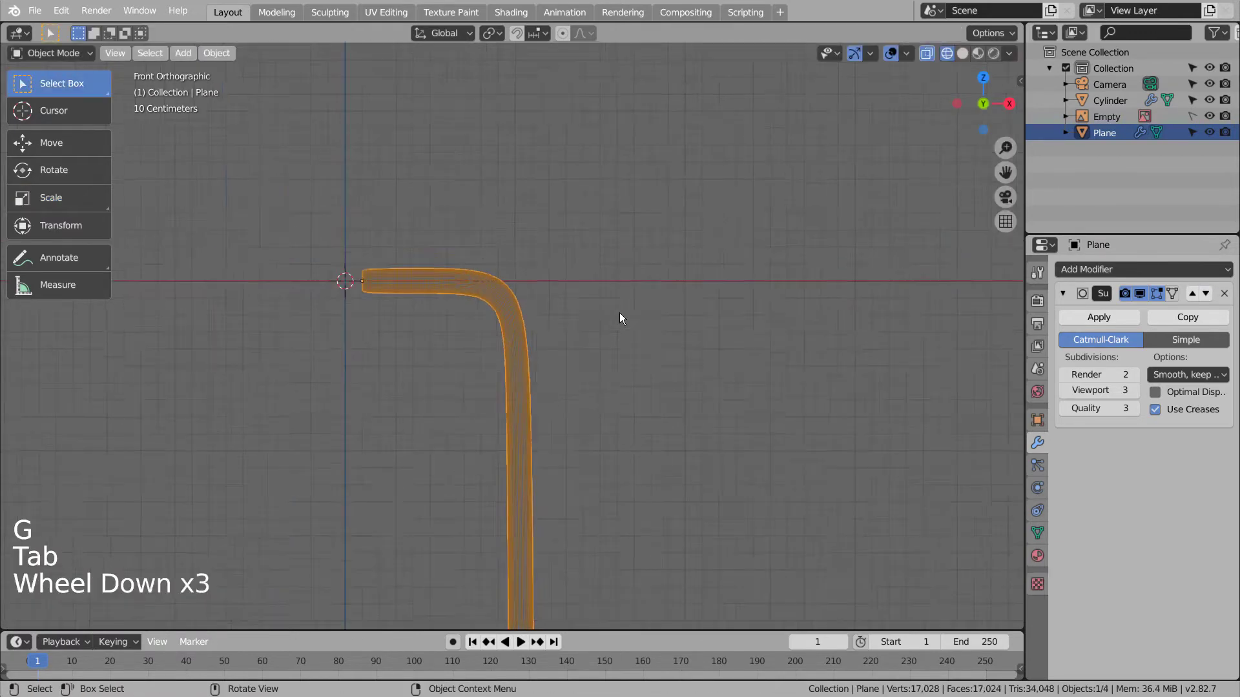
pyautogui.scroll(-2, 619, 312)
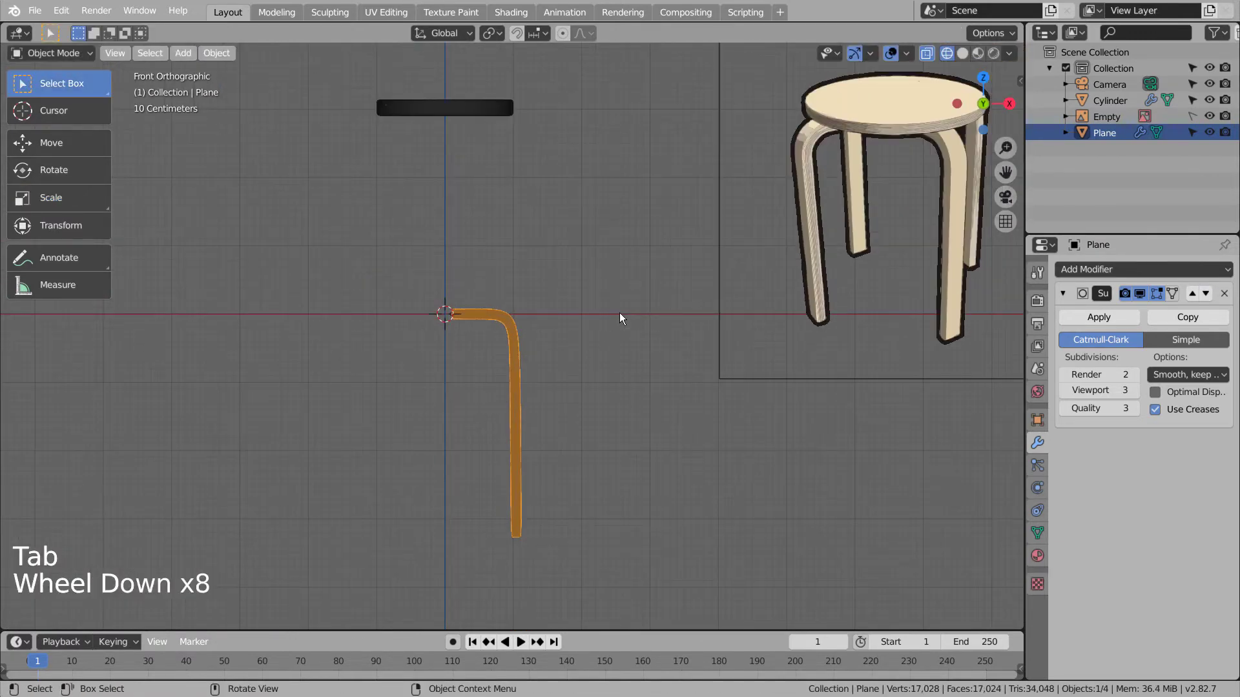
pyautogui.press('Tab')
pyautogui.press('Tab')
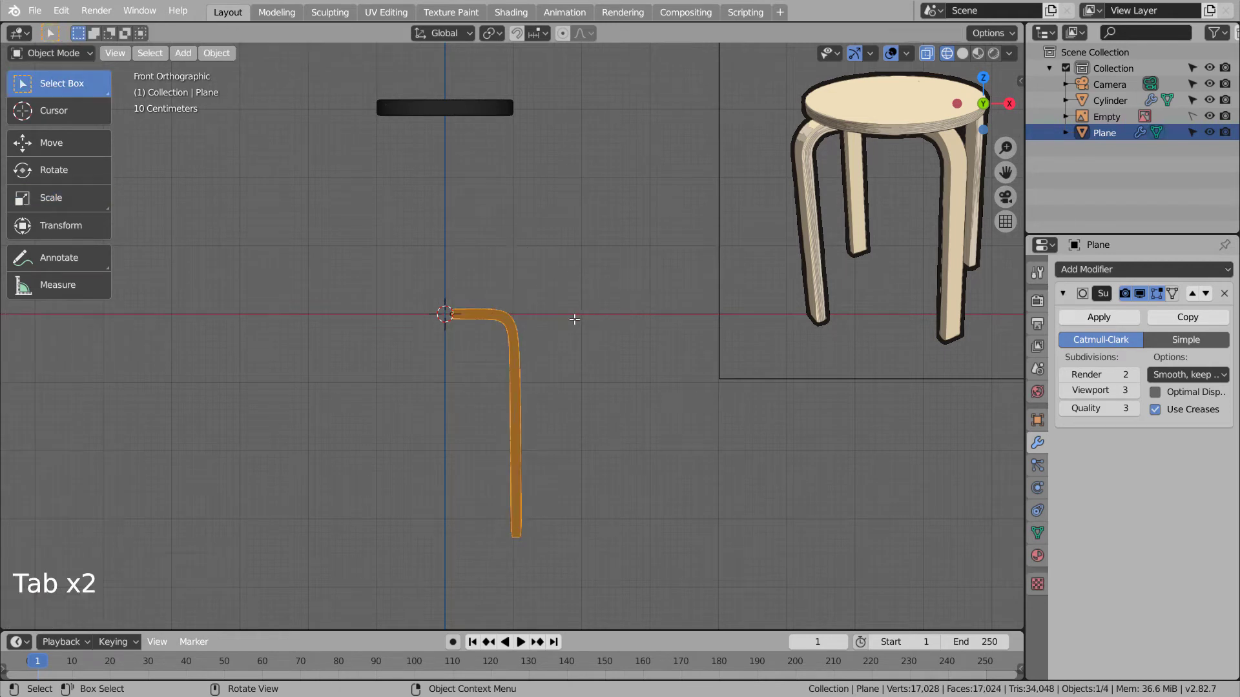
pyautogui.keyDown('shift'); pyautogui.moveTo(576, 255); pyautogui.dragTo(579, 397, button='middle'); pyautogui.keyUp('shift')
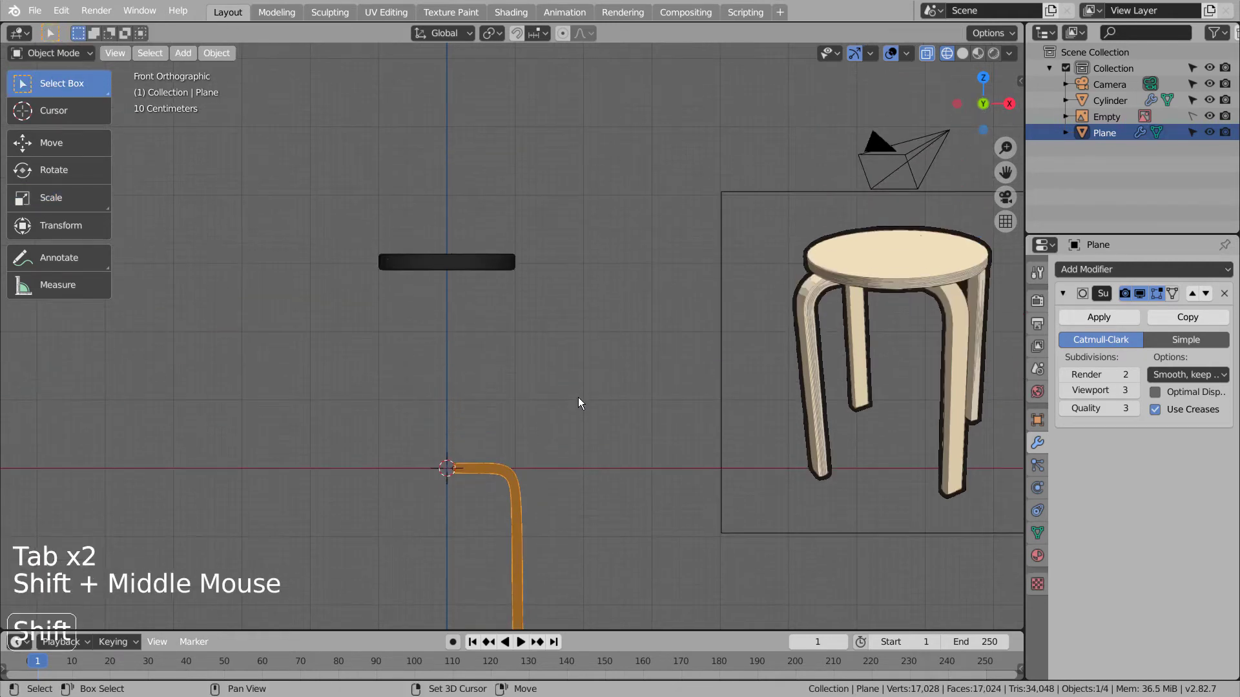
pyautogui.press('g')
pyautogui.press('z')
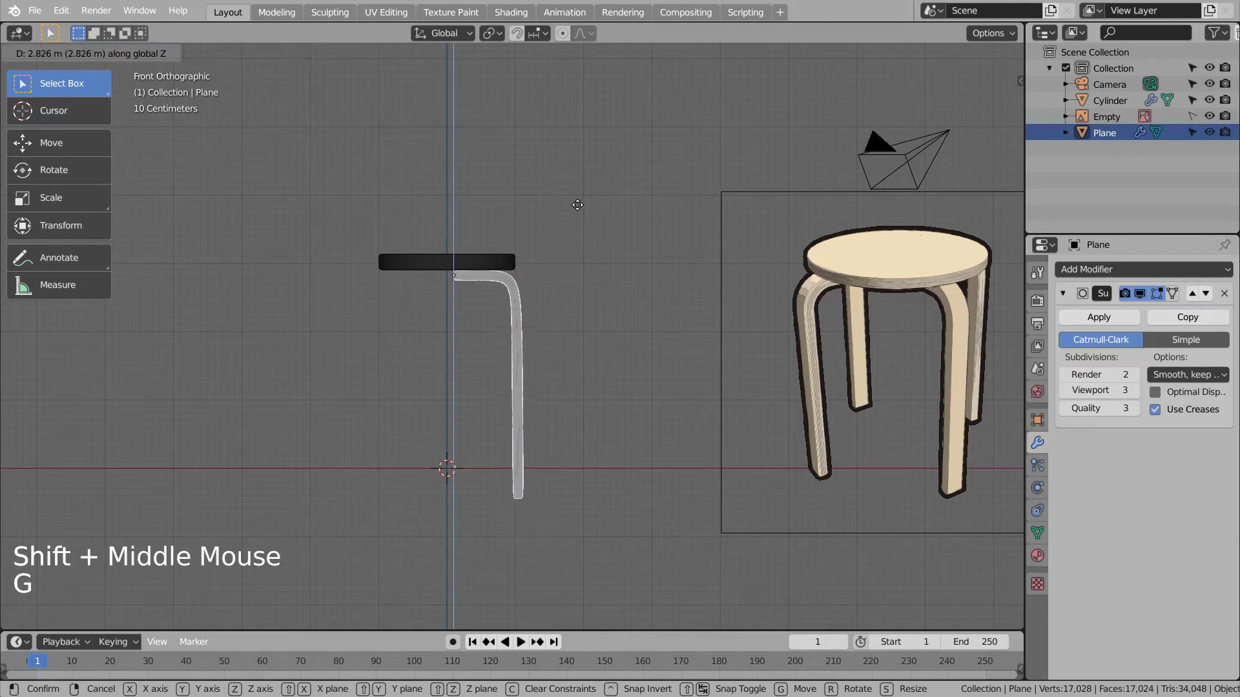
pyautogui.click(577, 204)
# Select the vertices of the leg's bend and vertical section and move them about 0.24 m outward along X.
pyautogui.moveTo(625, 277); pyautogui.dragTo(629, 321, button='middle')
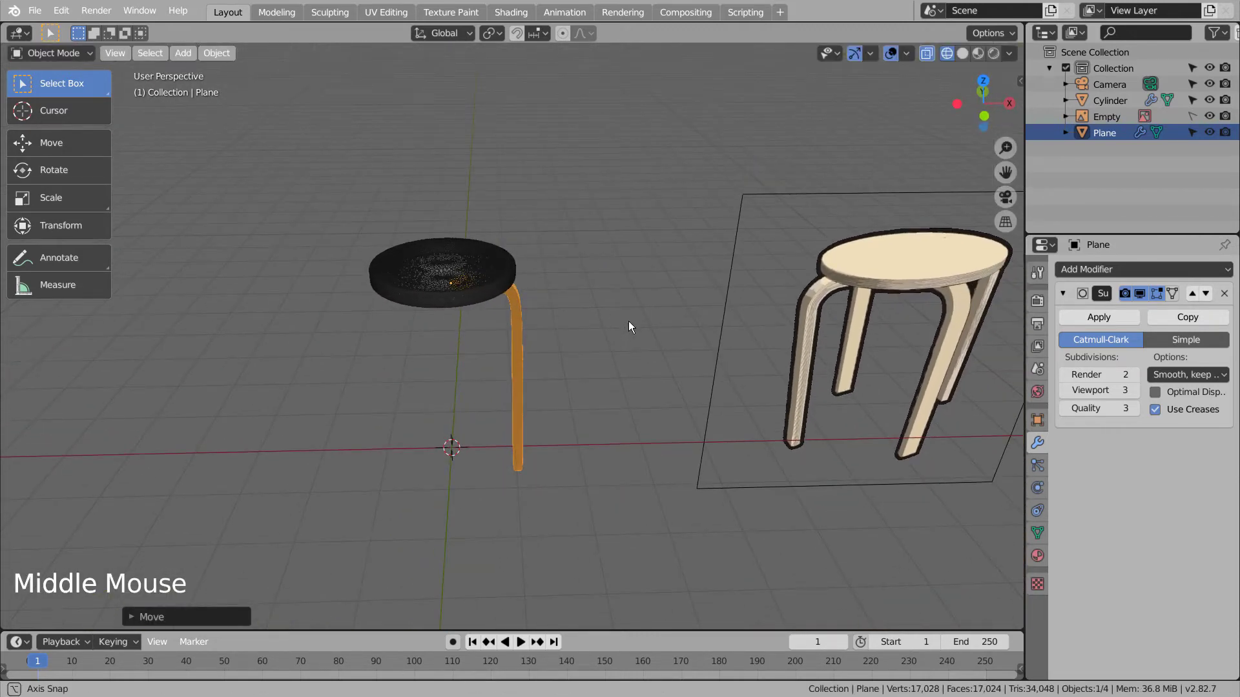
pyautogui.press('KP_1')
pyautogui.hotkey('shift', 'z')
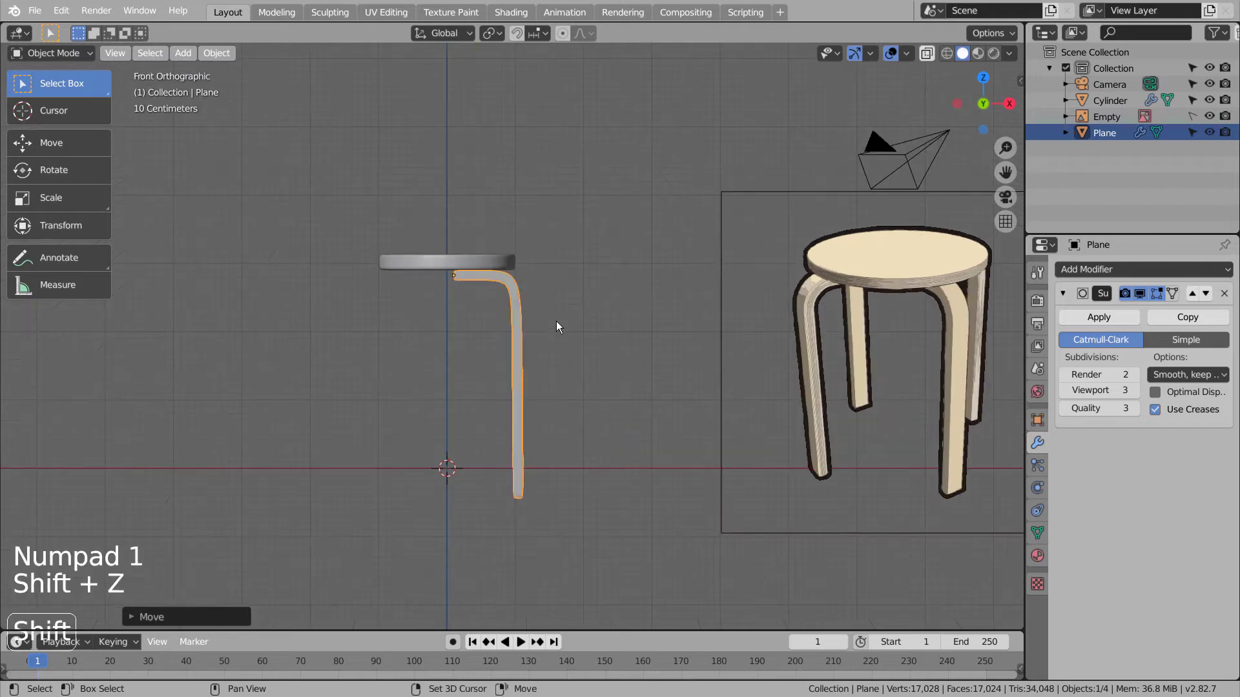
pyautogui.press('Tab')
pyautogui.press('1')
pyautogui.click(636, 333)
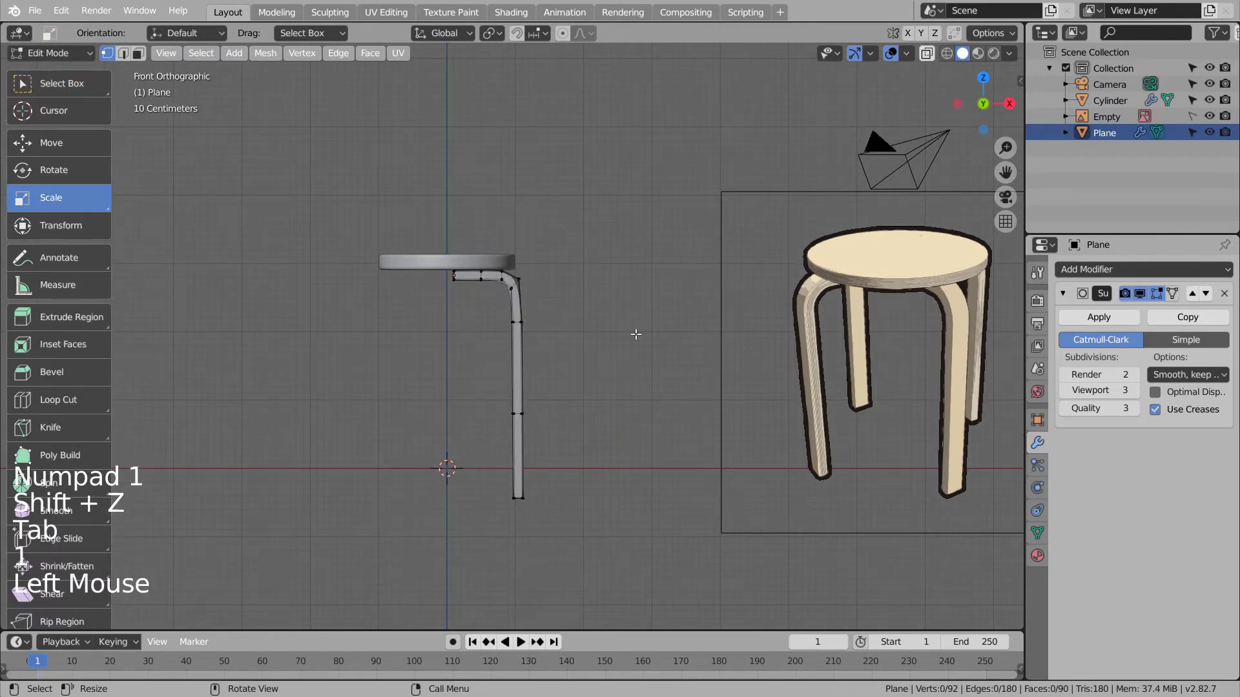
pyautogui.hotkey('shift', 'z')
pyautogui.click(635, 331)
pyautogui.press('b')
pyautogui.moveTo(485, 243); pyautogui.dragTo(540, 538)
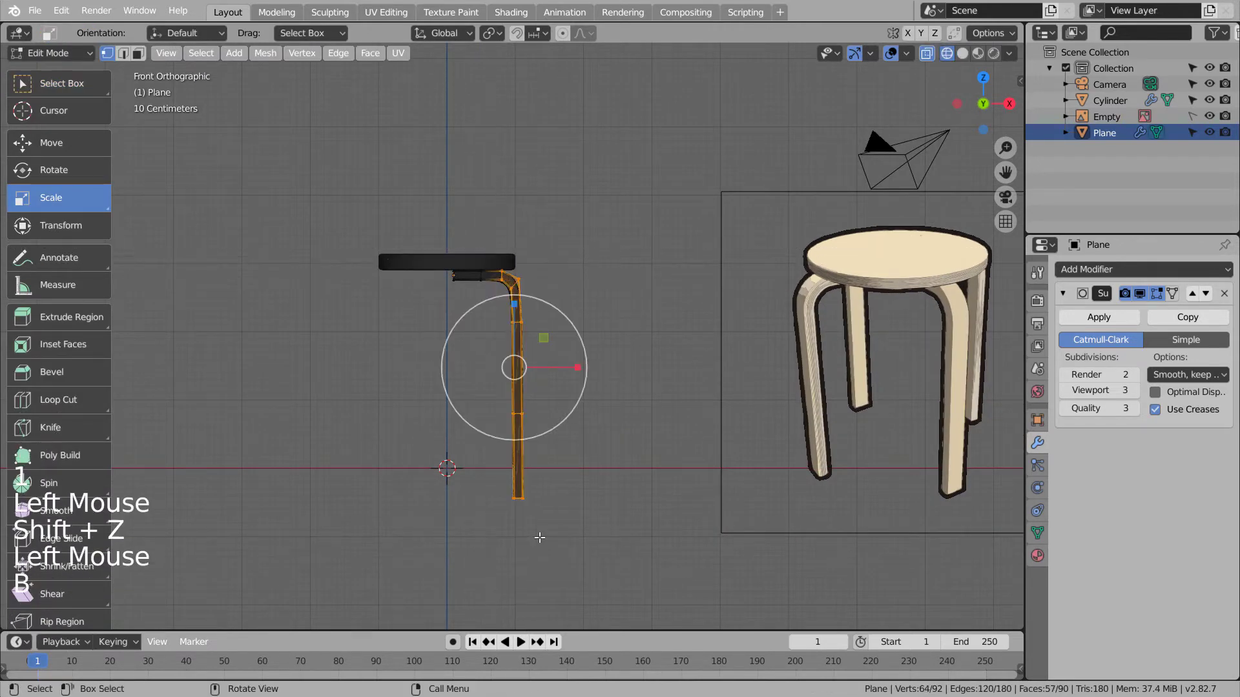
pyautogui.press('g')
pyautogui.press('x')
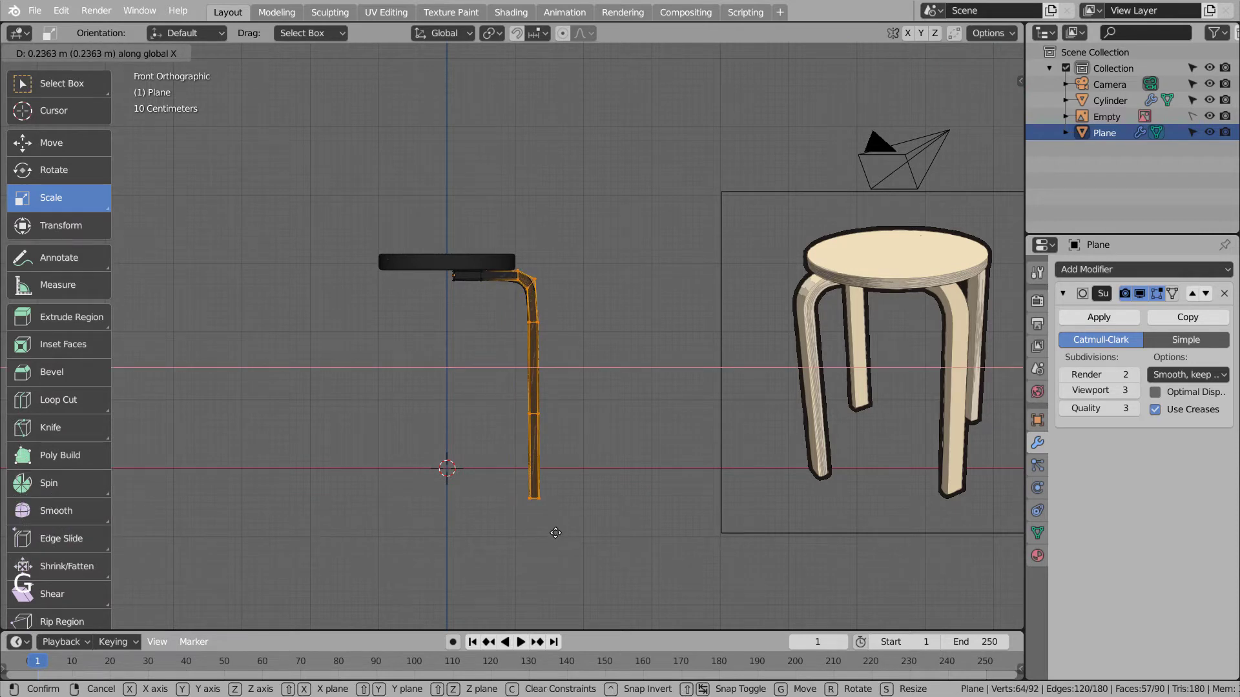
pyautogui.click(555, 533)
# Select the lower corner vertices of the leg's bend and move them about 0.11 m down along Z.
pyautogui.click(598, 266)
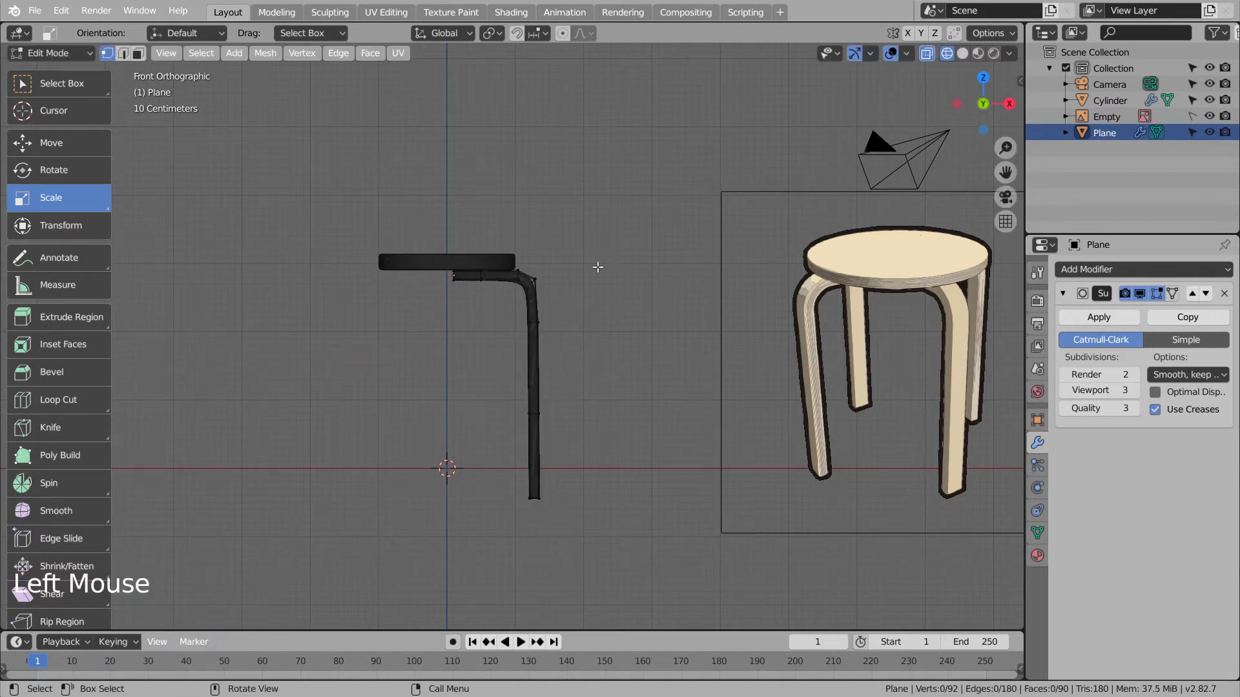
pyautogui.press('b')
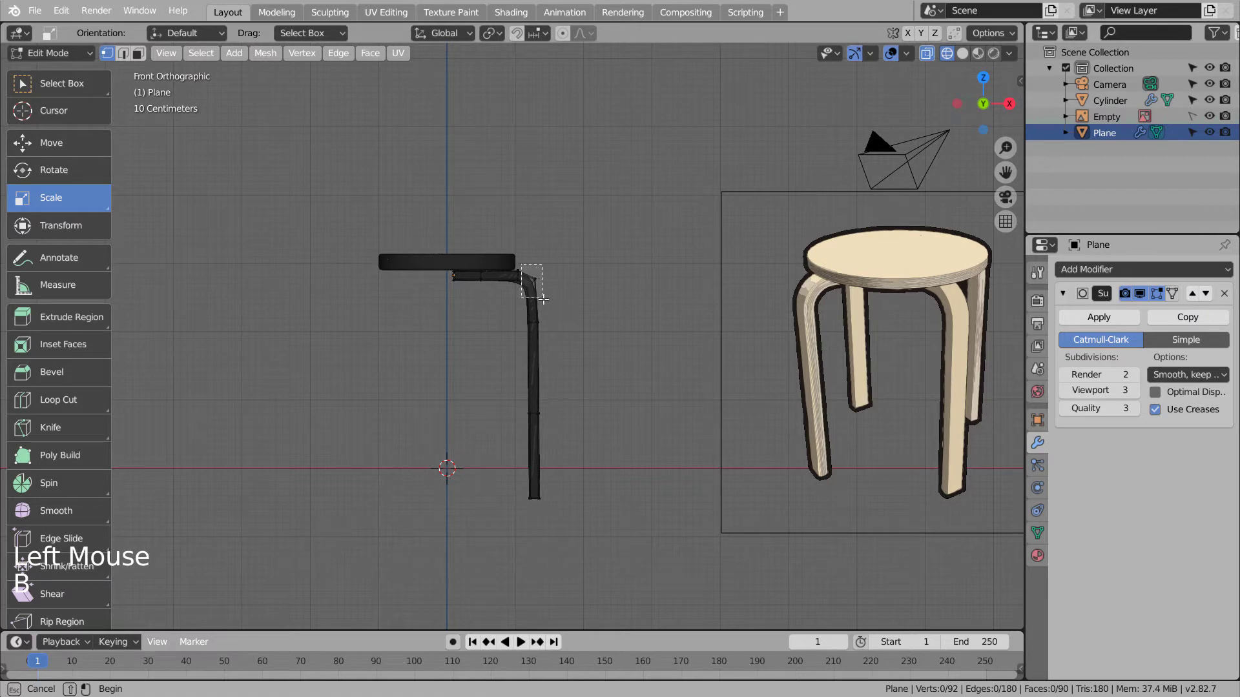
pyautogui.moveTo(544, 299); pyautogui.dragTo(545, 298)
pyautogui.press('g')
pyautogui.press('z')
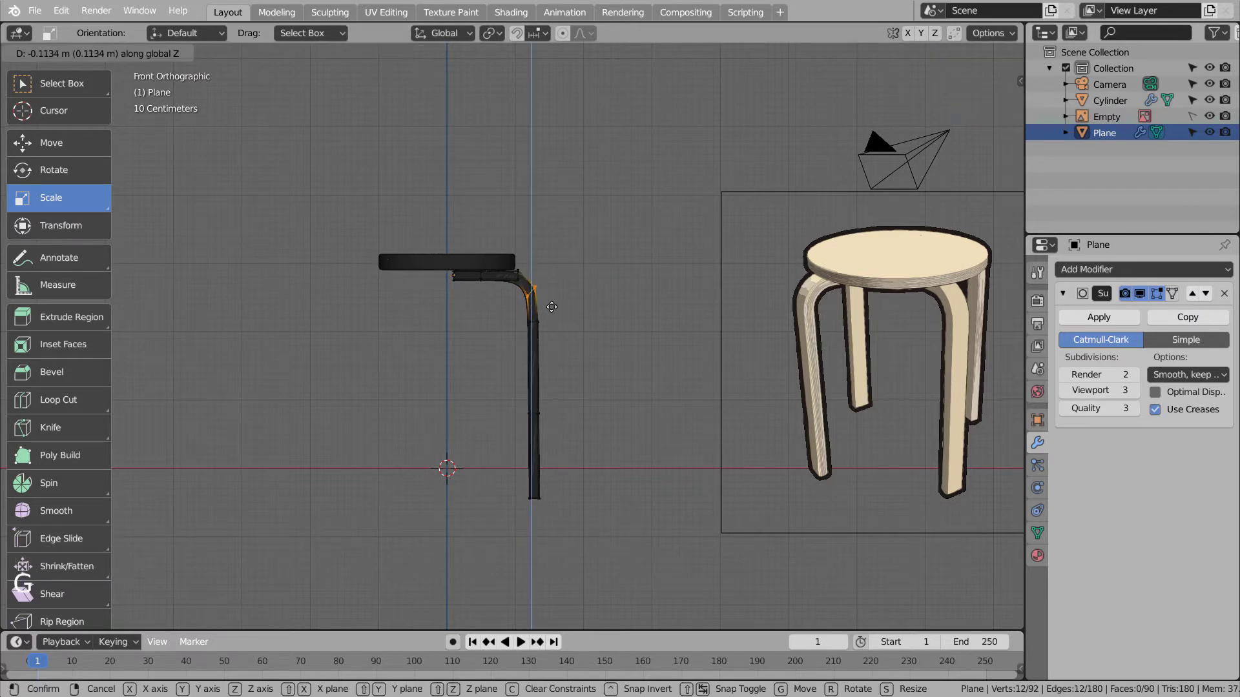
pyautogui.click(527, 295)
pyautogui.press('Tab')
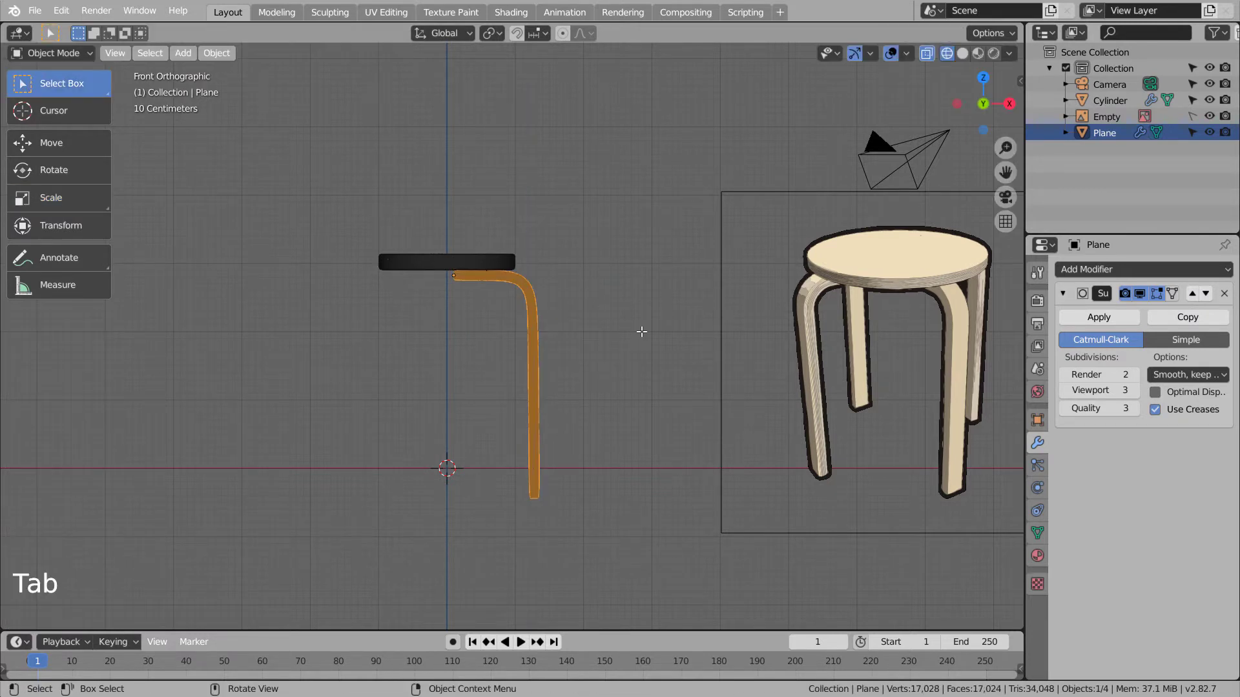
pyautogui.press('Tab')
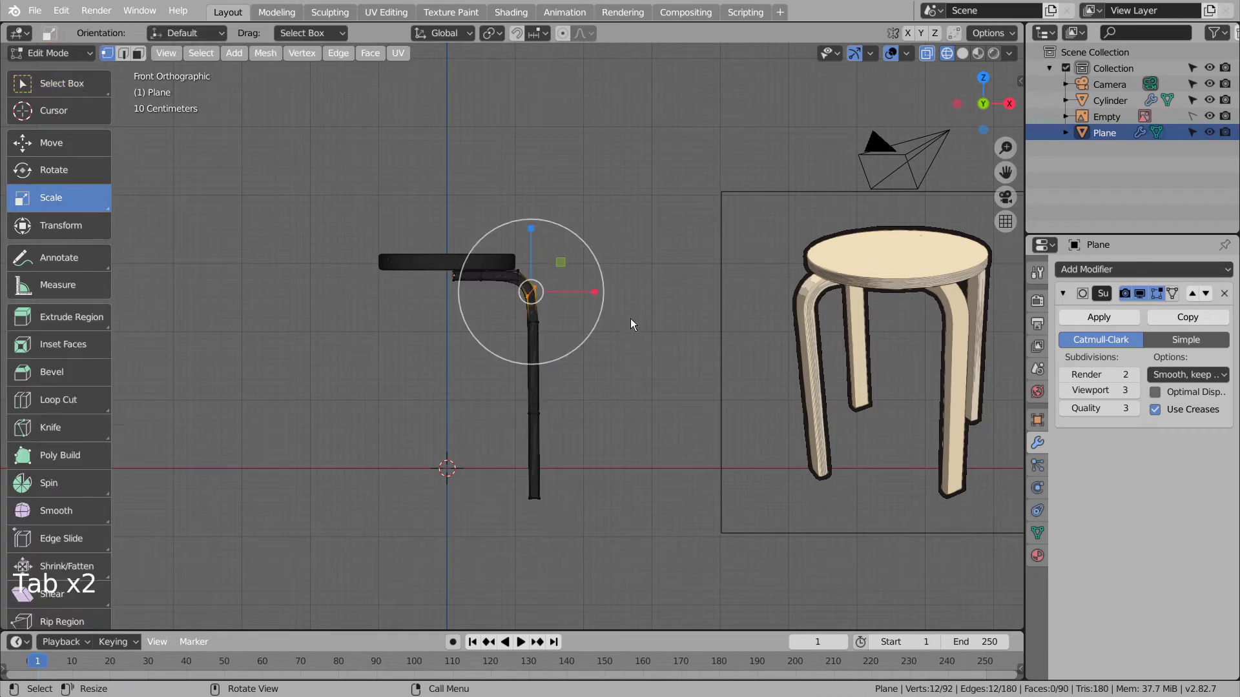
# Select the upper vertices of the leg's bend, just below the seat's edge, and move them slightly up along Z.
pyautogui.click(650, 190)
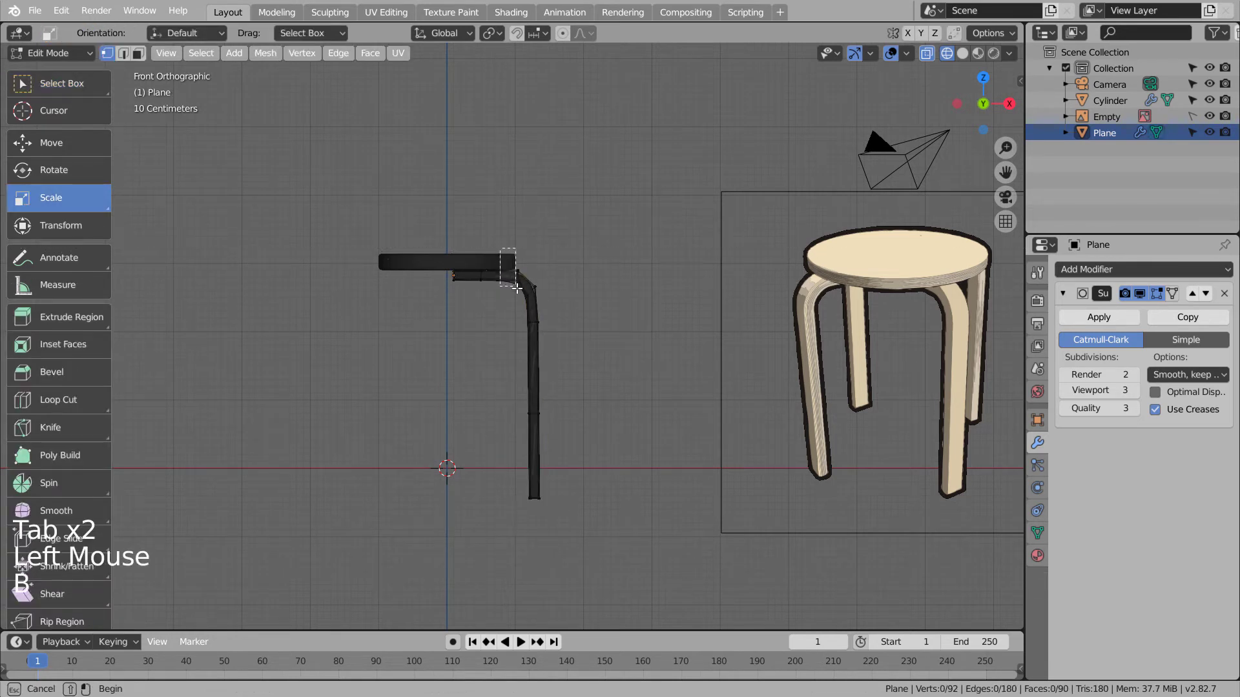
pyautogui.moveTo(517, 288); pyautogui.dragTo(522, 296)
pyautogui.press('g')
pyautogui.press('z')
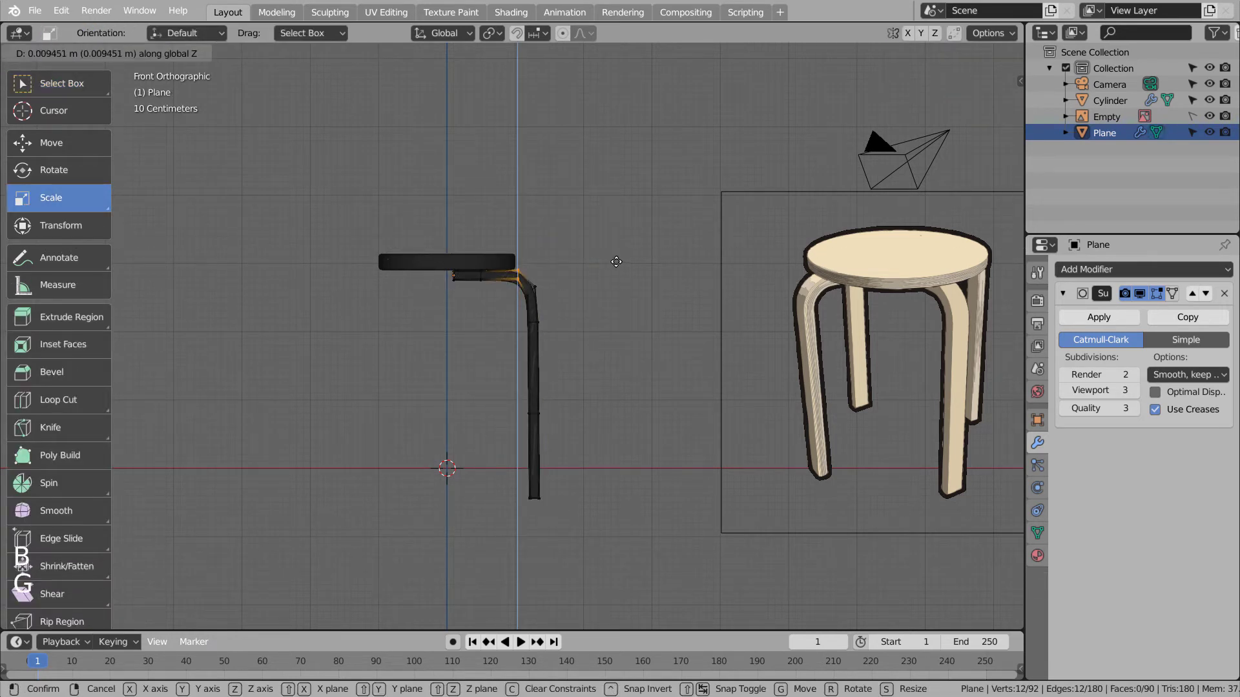
pyautogui.press('Tab')
pyautogui.click(640, 300)
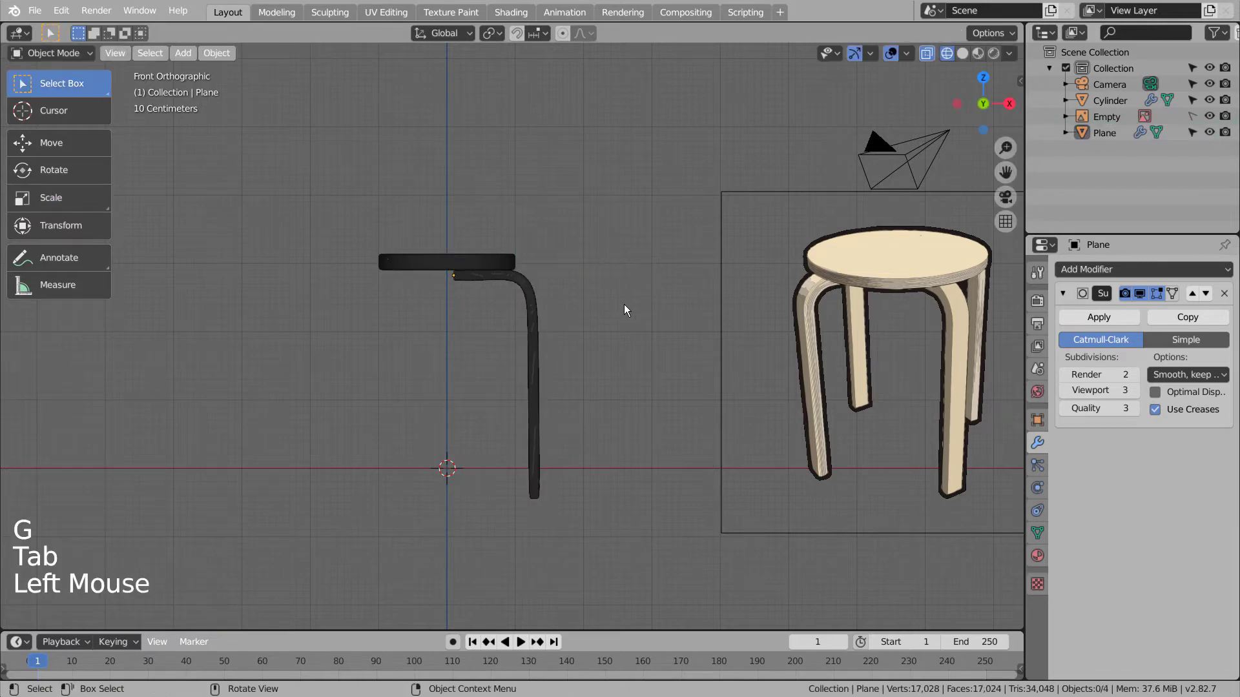
pyautogui.press('Tab')
pyautogui.press('Tab')
pyautogui.click(544, 336)
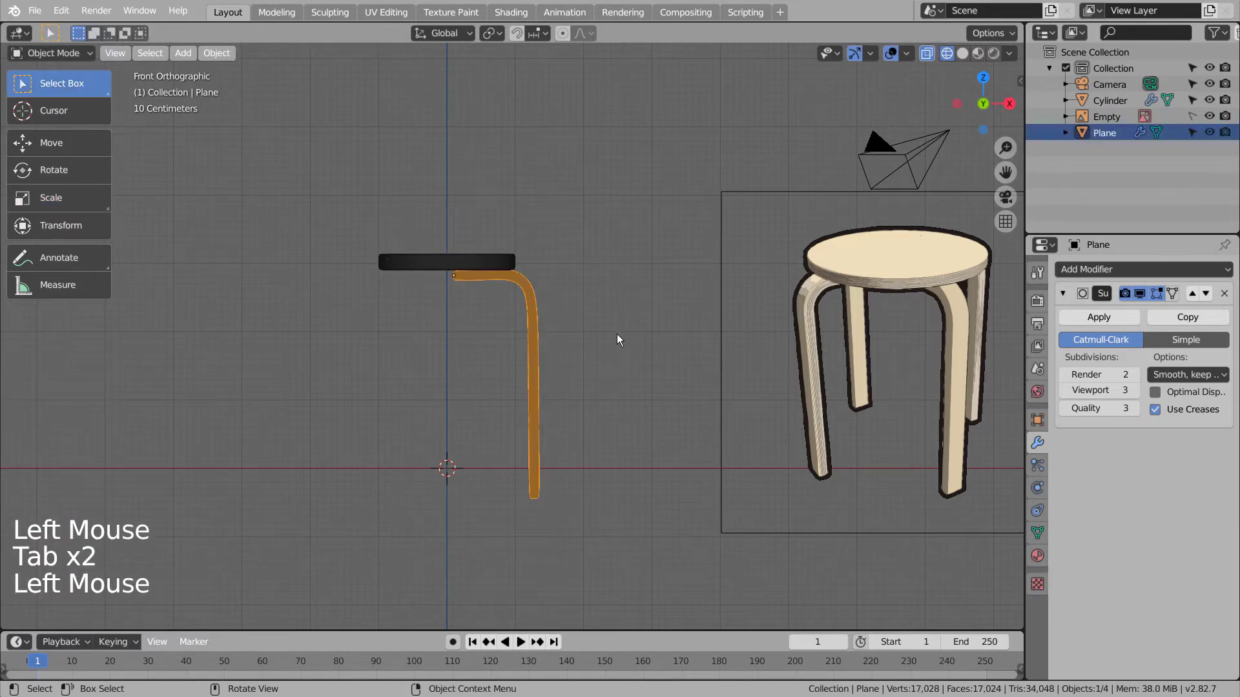
# Add a crosswise loop cut close to the leg's foot, and select the leg as an object in top view.
pyautogui.press('Tab')
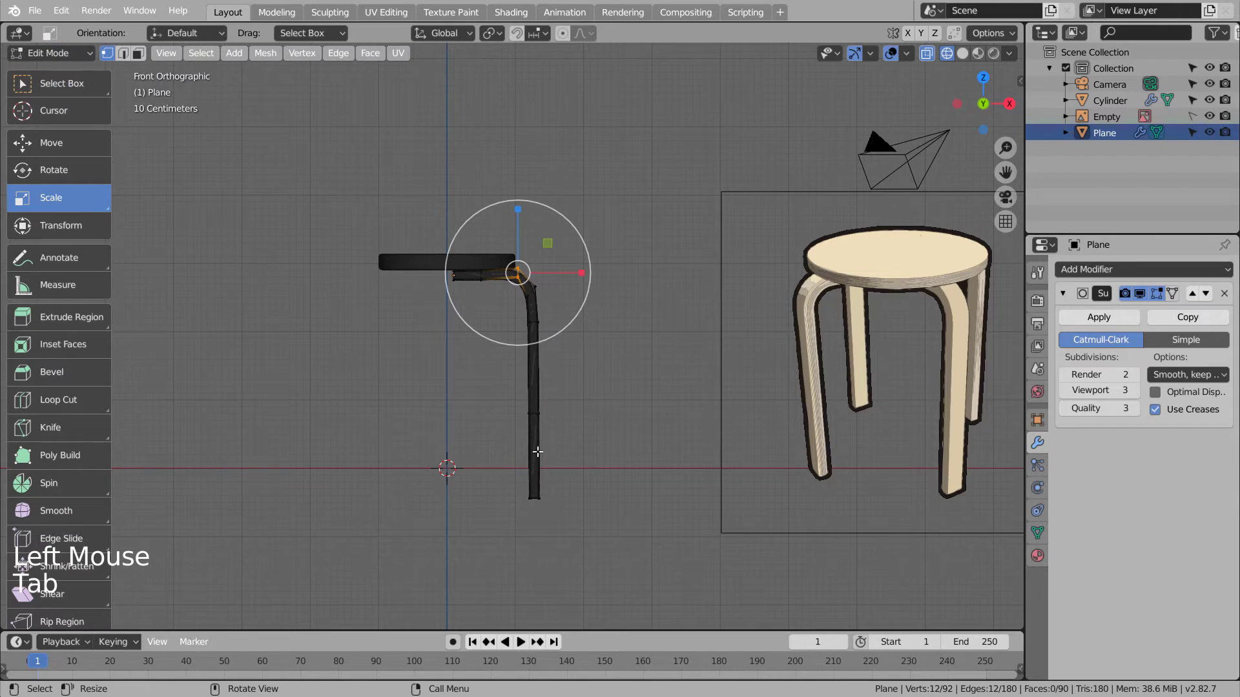
pyautogui.hotkey('ctrl', 'r')
pyautogui.click(535, 494)
pyautogui.press('Tab')
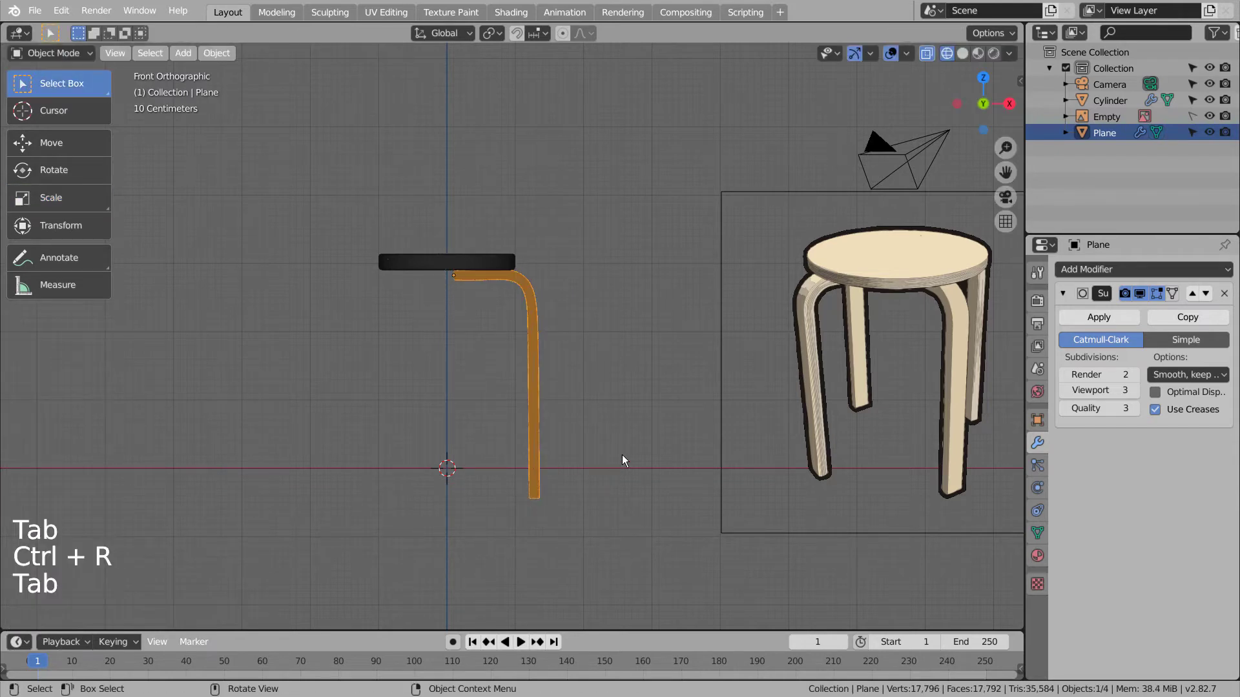
pyautogui.click(622, 456)
pyautogui.press('KP_7')
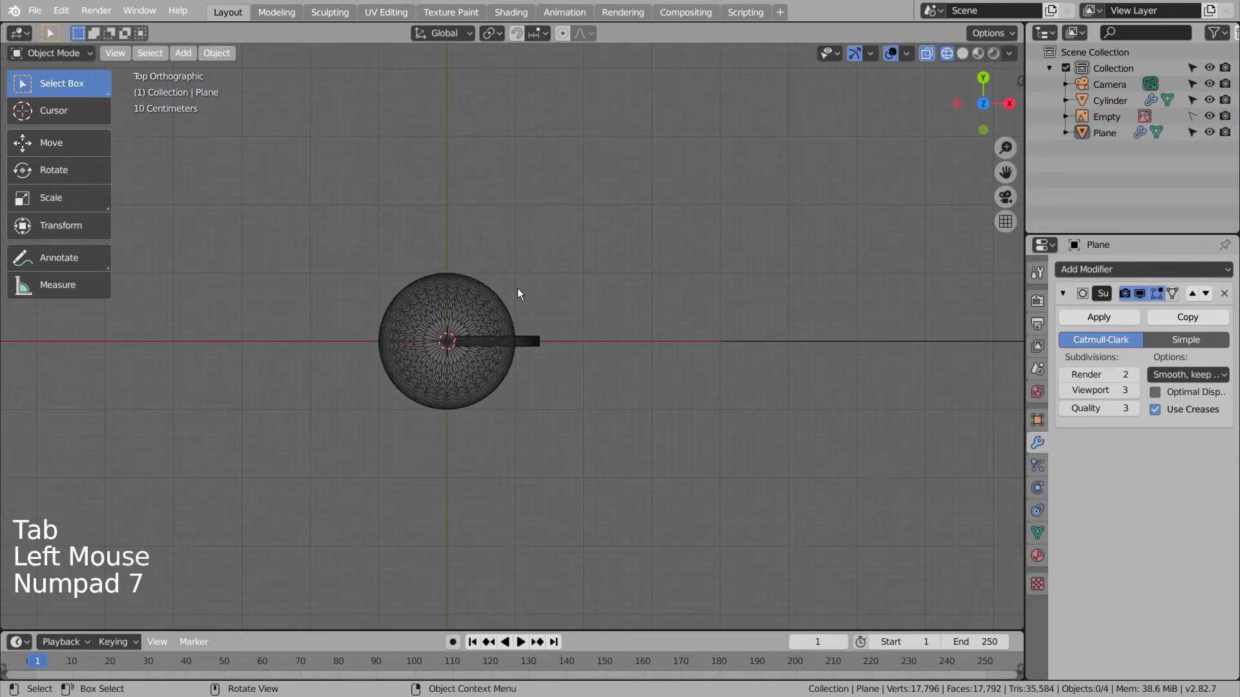
pyautogui.click(539, 344)
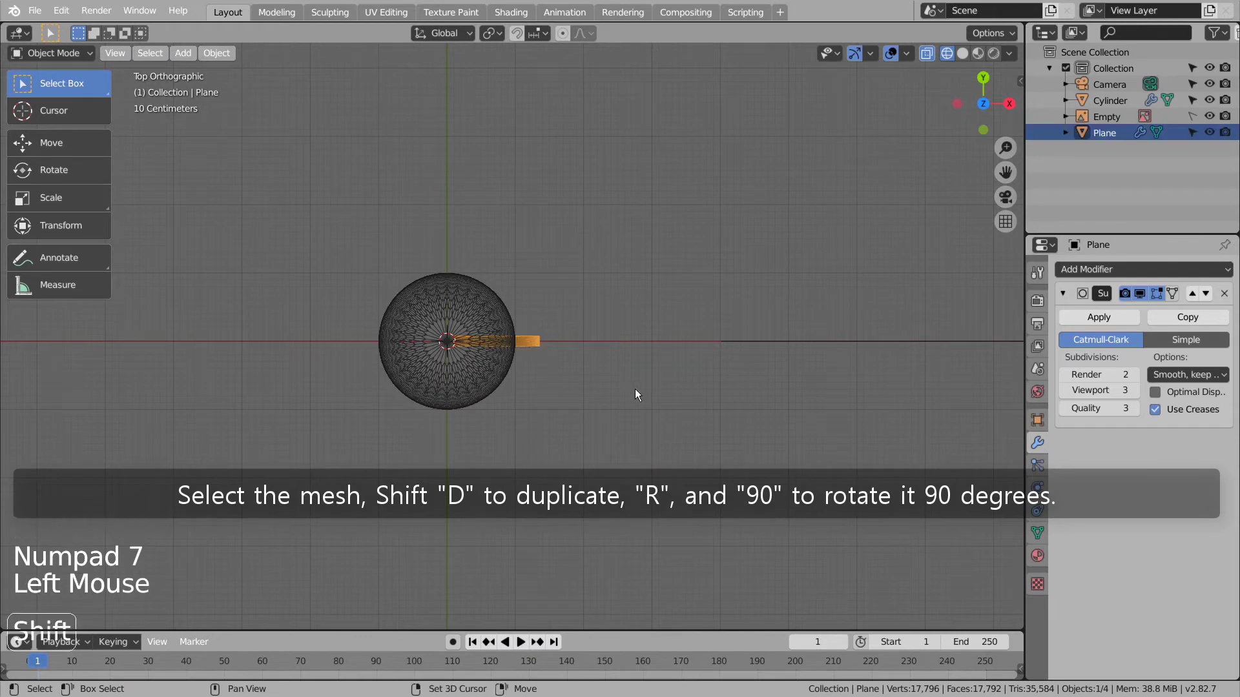
# Try to duplicate the leg and rotate the copy about 90 degrees around its existing origin.
pyautogui.hotkey('shift', 'd')
pyautogui.press('r')
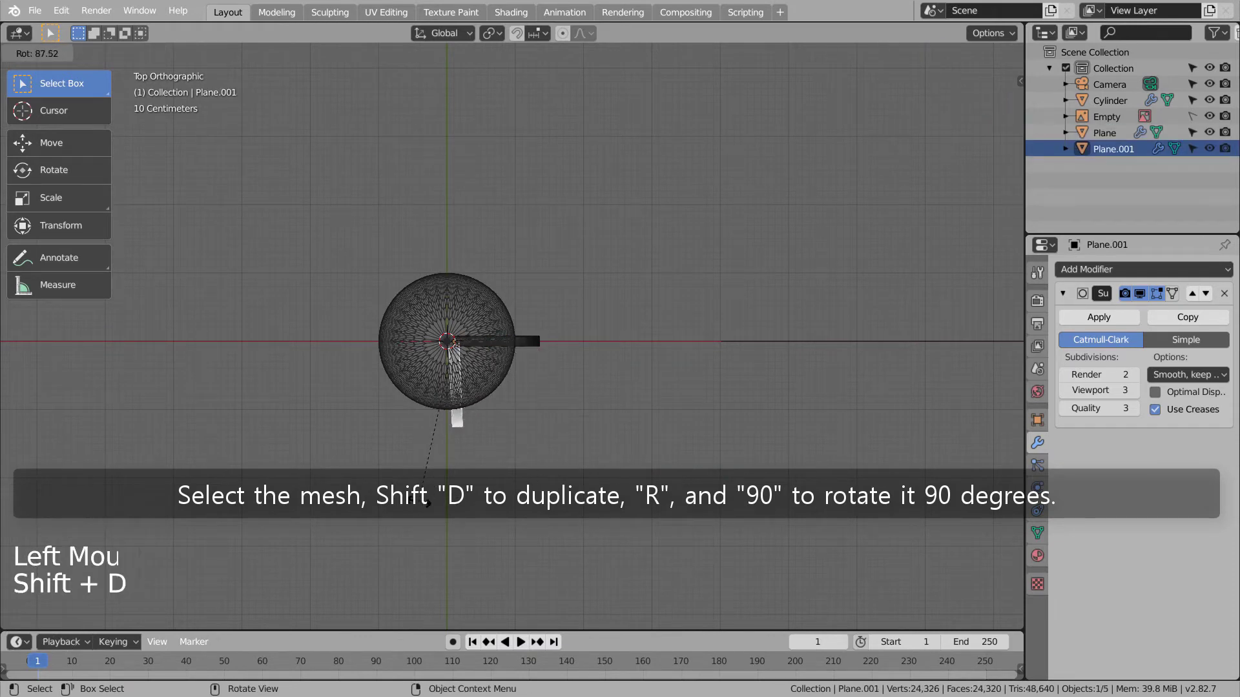
pyautogui.click(426, 503)
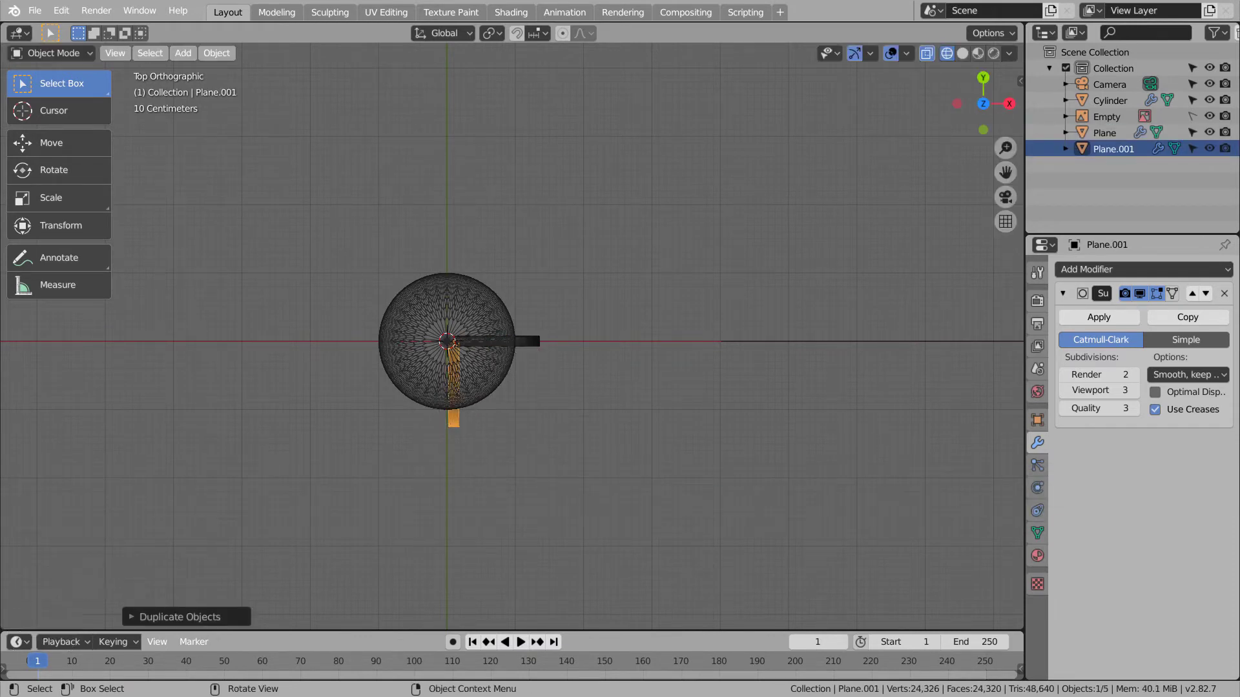
pyautogui.scroll(5, 519, 412)
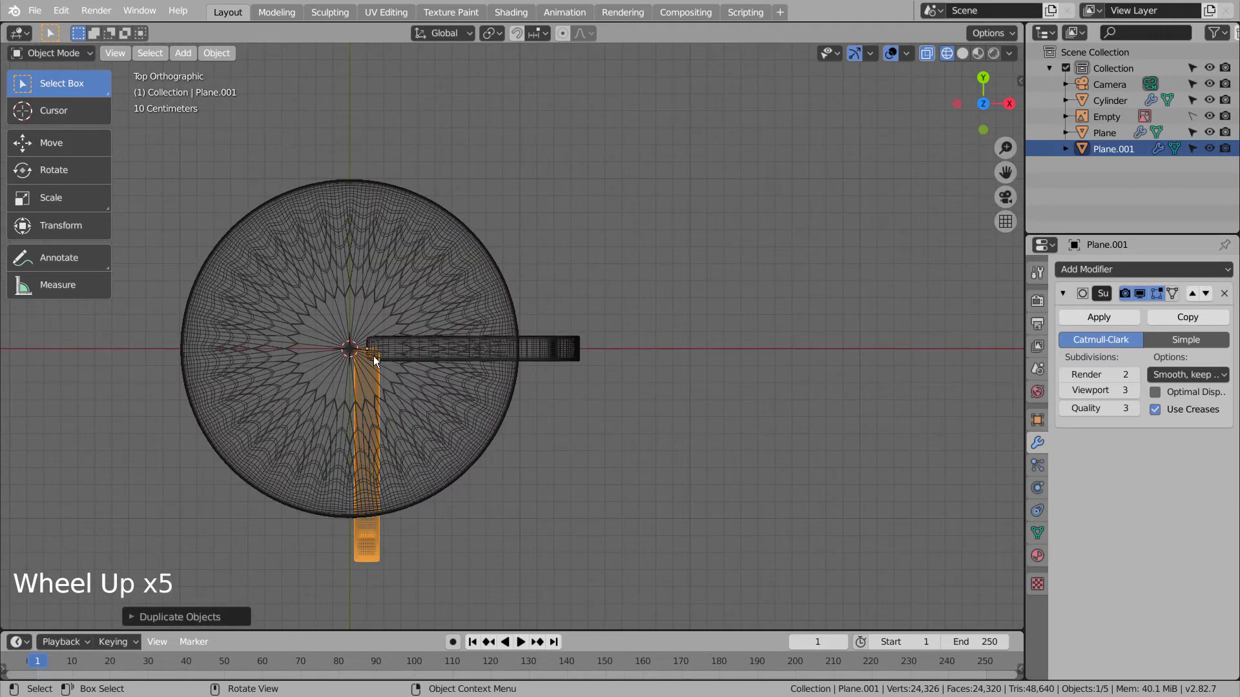
pyautogui.hotkey('ctrl', 'z')
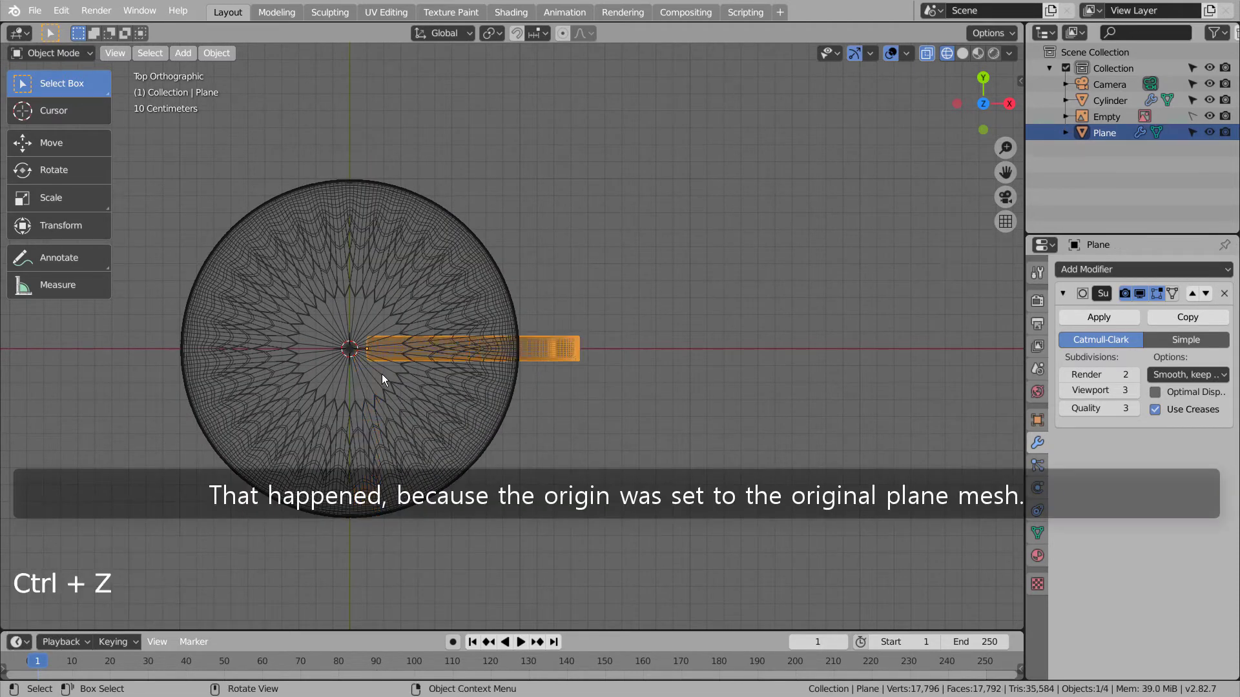
# Set the leg's origin to the 3D cursor at the centre of the seat.
pyautogui.click(223, 53)
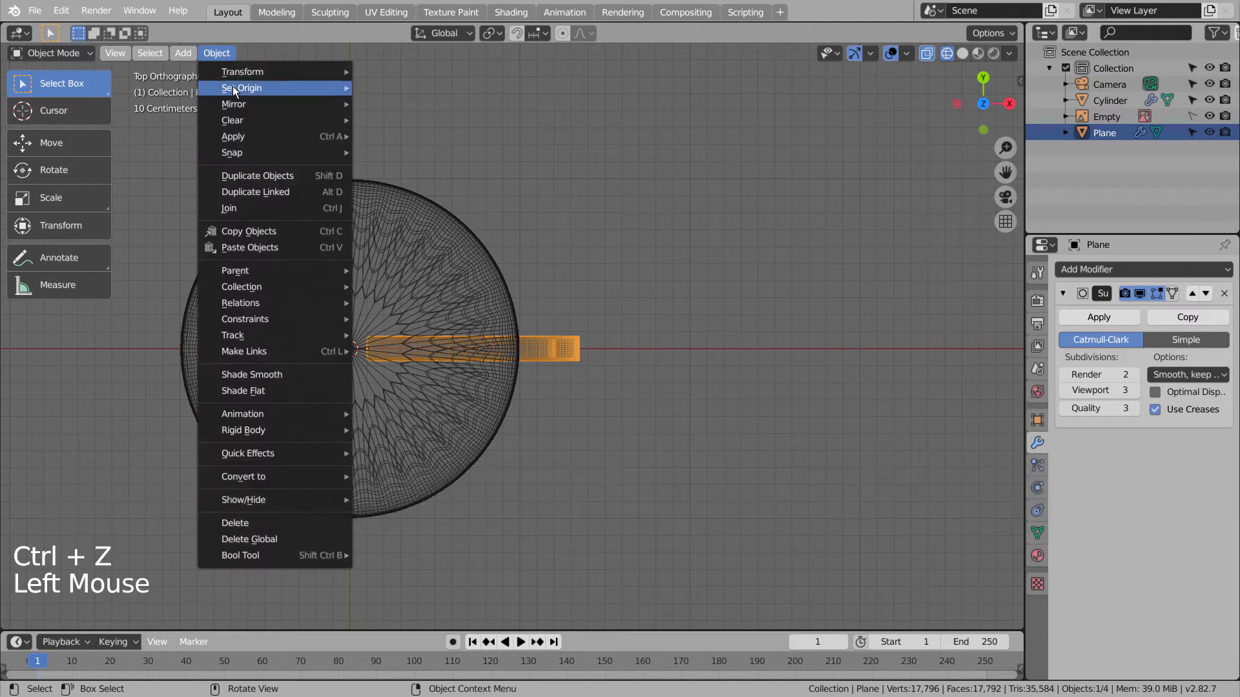
pyautogui.moveTo(232, 87)
pyautogui.click(461, 124)
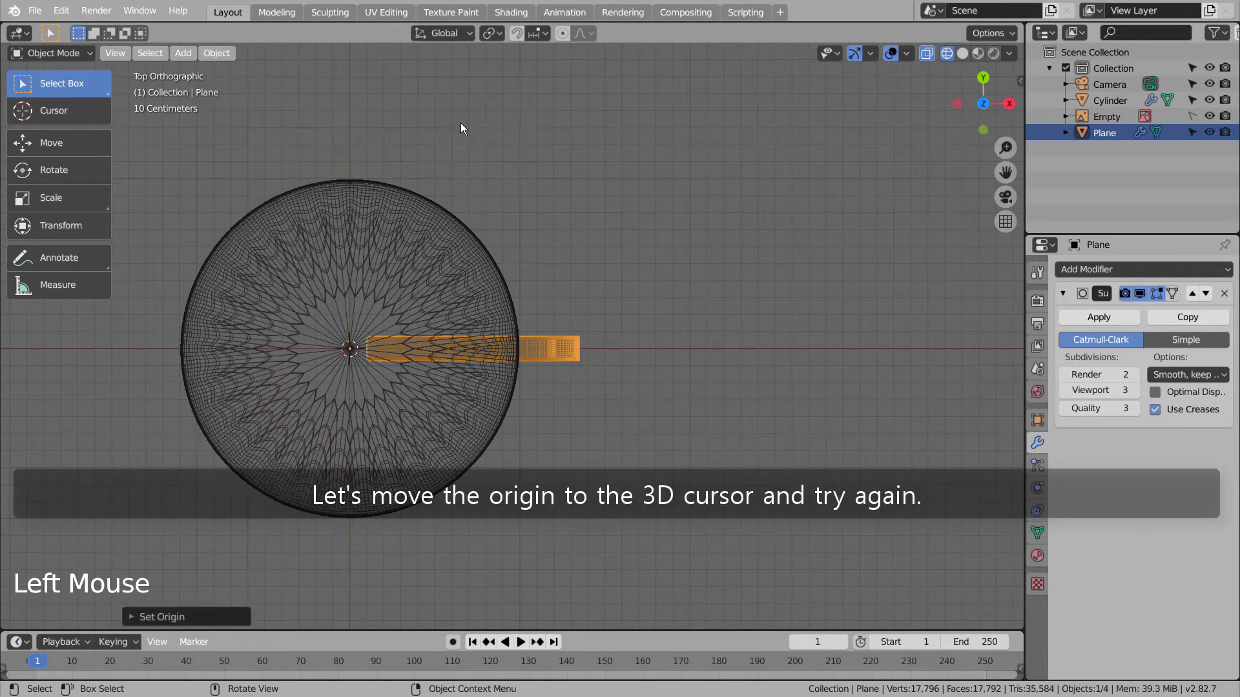
# Duplicate the leg three times in top view, rotating each copy a further 90 degrees around the seat's centre.
pyautogui.hotkey('shift', 'd')
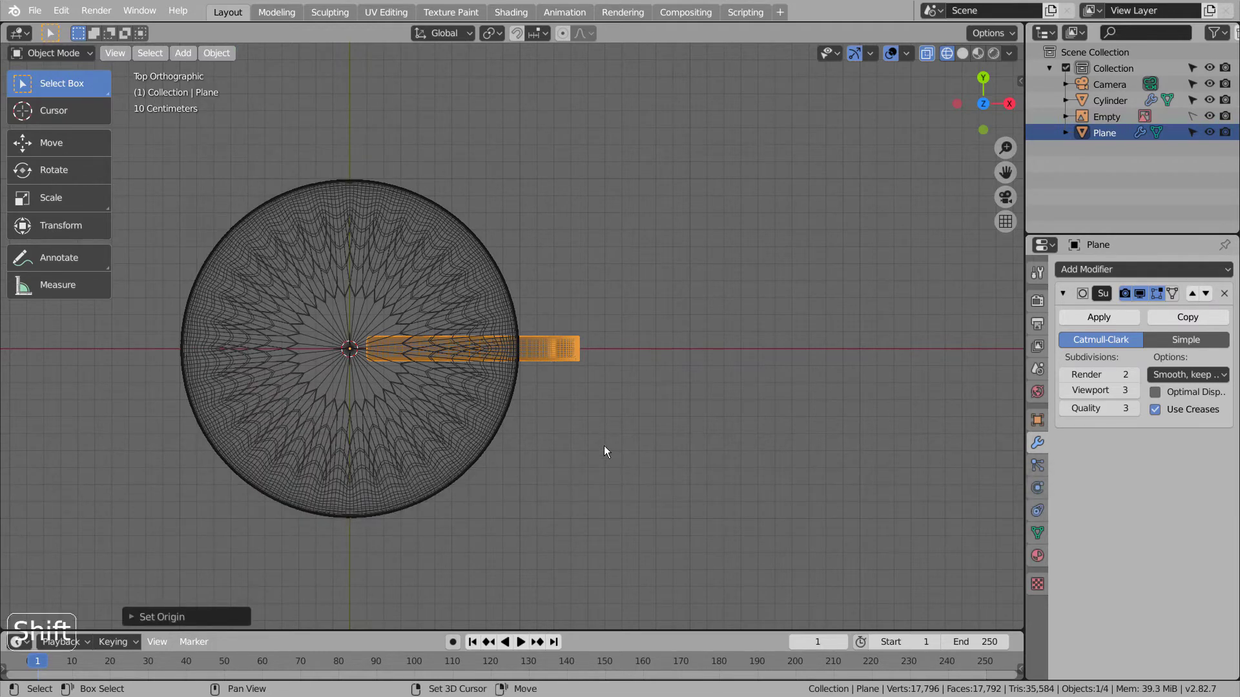
pyautogui.write('r90')
pyautogui.press('Return')
pyautogui.hotkey('shift', 'd')
pyautogui.write('r')
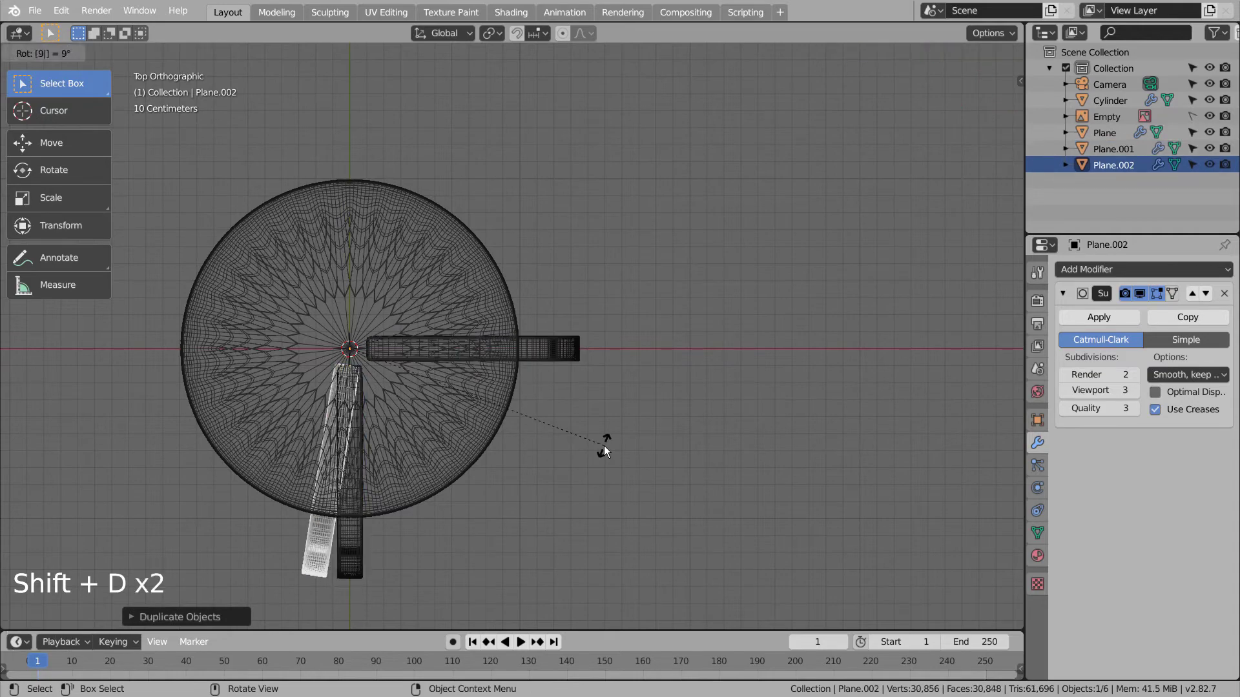
pyautogui.write('90')
pyautogui.press('Return')
pyautogui.hotkey('shift', 'd')
pyautogui.write('r90')
pyautogui.press('Return')
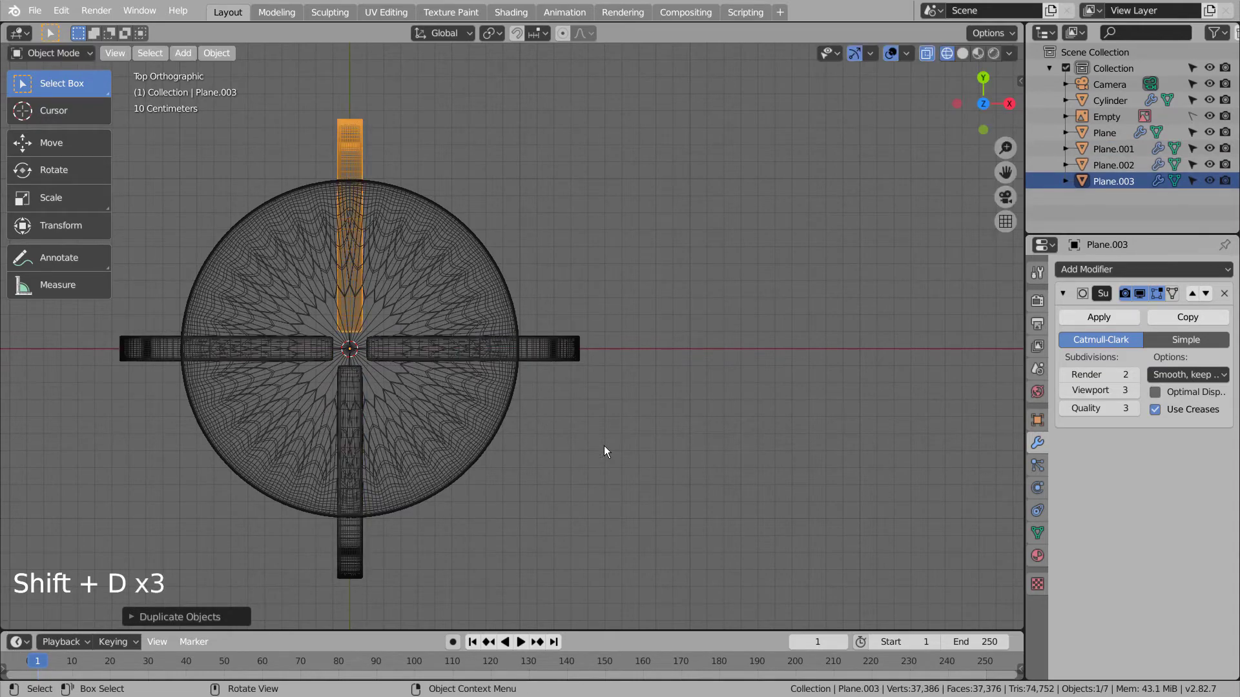
# Deselect everything and examine the four-legged stool beside the reference image in solid shading.
pyautogui.click(647, 483)
pyautogui.moveTo(647, 482)
pyautogui.mouseDown(button='middle')
pyautogui.moveTo(594, 509)
pyautogui.moveTo(678, 420)
pyautogui.moveTo(752, 499)
pyautogui.moveTo(683, 509)
pyautogui.moveTo(746, 467)
pyautogui.moveTo(838, 442)
pyautogui.moveTo(805, 466)
pyautogui.moveTo(638, 497)
pyautogui.mouseUp(button='middle')
pyautogui.scroll(-5, 678, 420)
pyautogui.hotkey('shift', 'z')
pyautogui.middleClick(753, 498)
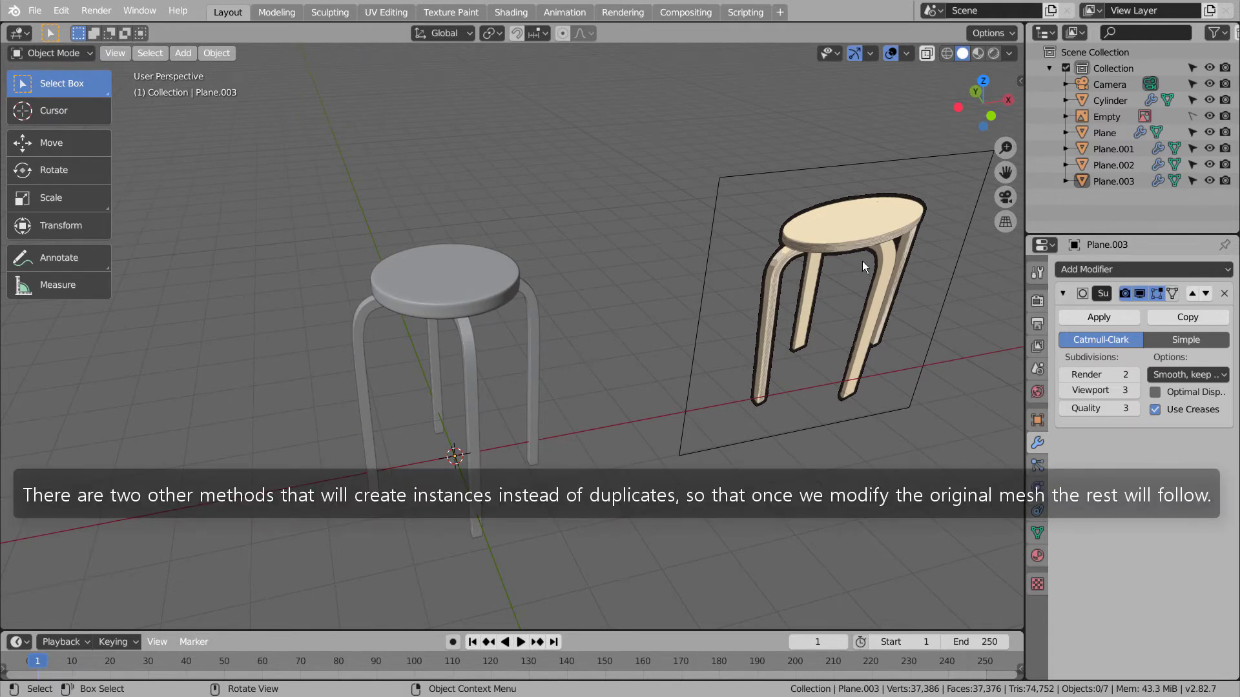
# Widen the original leg by scaling it along the global Y axis in top view.
pyautogui.click(536, 337)
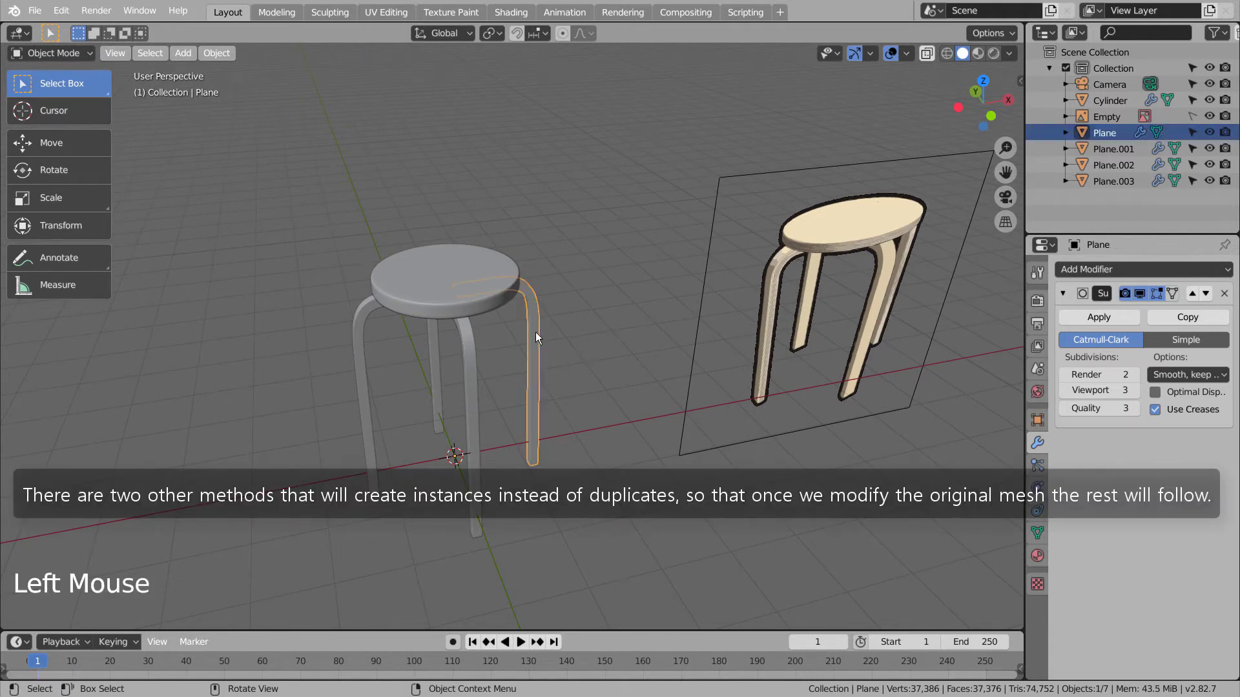
pyautogui.press('KP_1')
pyautogui.press('KP_7')
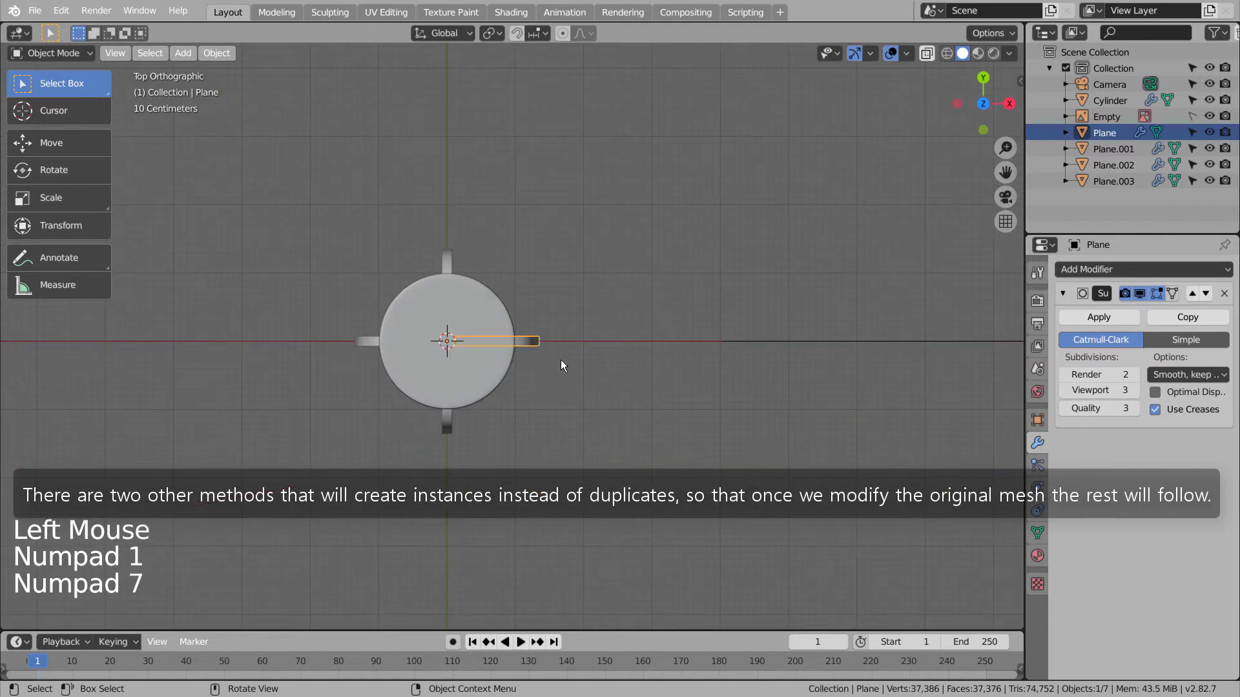
pyautogui.click(448, 429)
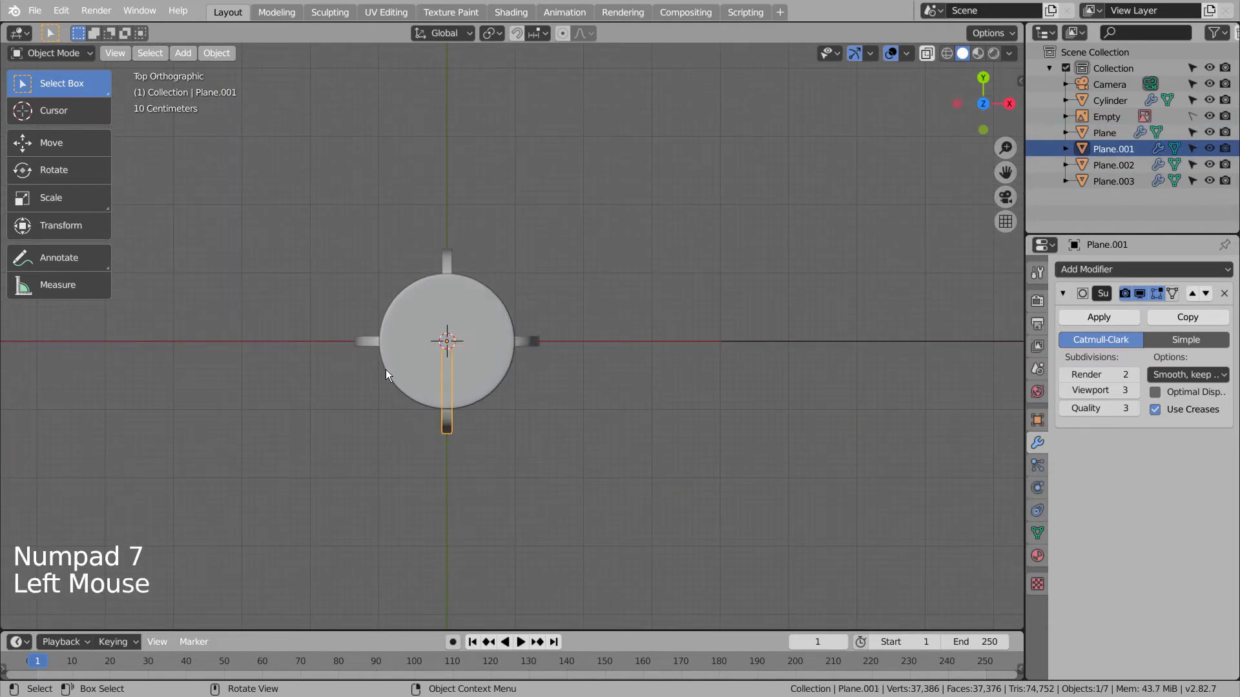
pyautogui.doubleClick(530, 350)
pyautogui.press('s')
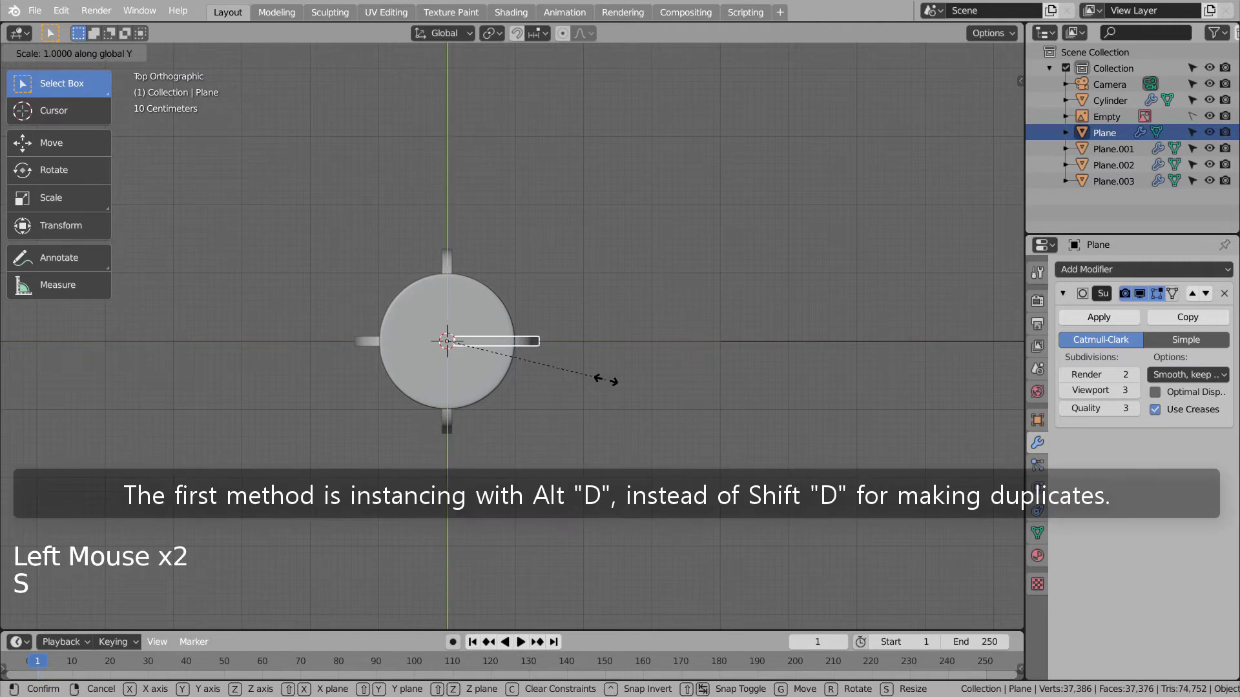
pyautogui.click(686, 554)
pyautogui.moveTo(686, 554); pyautogui.dragTo(613, 452, button='middle')
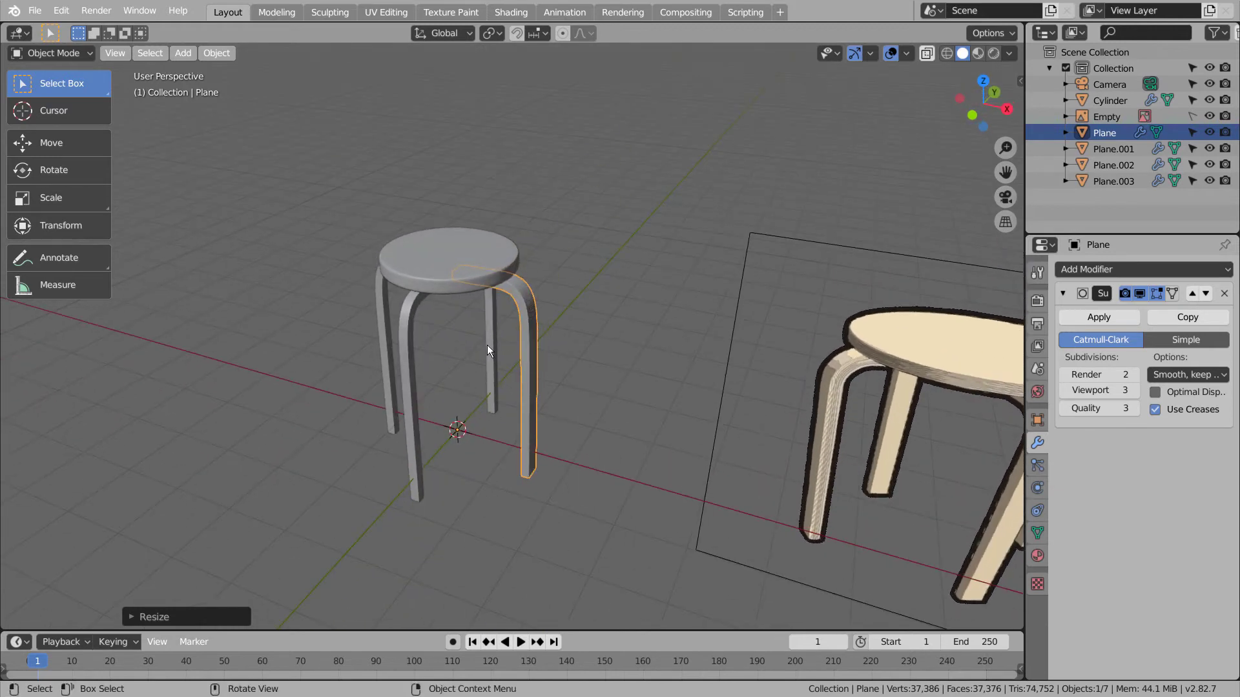
# Delete the three duplicated legs, keeping only the widened original leg.
pyautogui.click(486, 345)
pyautogui.keyDown('shift'); pyautogui.click(378, 340); pyautogui.keyUp('shift')
pyautogui.keyDown('shift'); pyautogui.click(428, 359); pyautogui.keyUp('shift')
pyautogui.press('x')
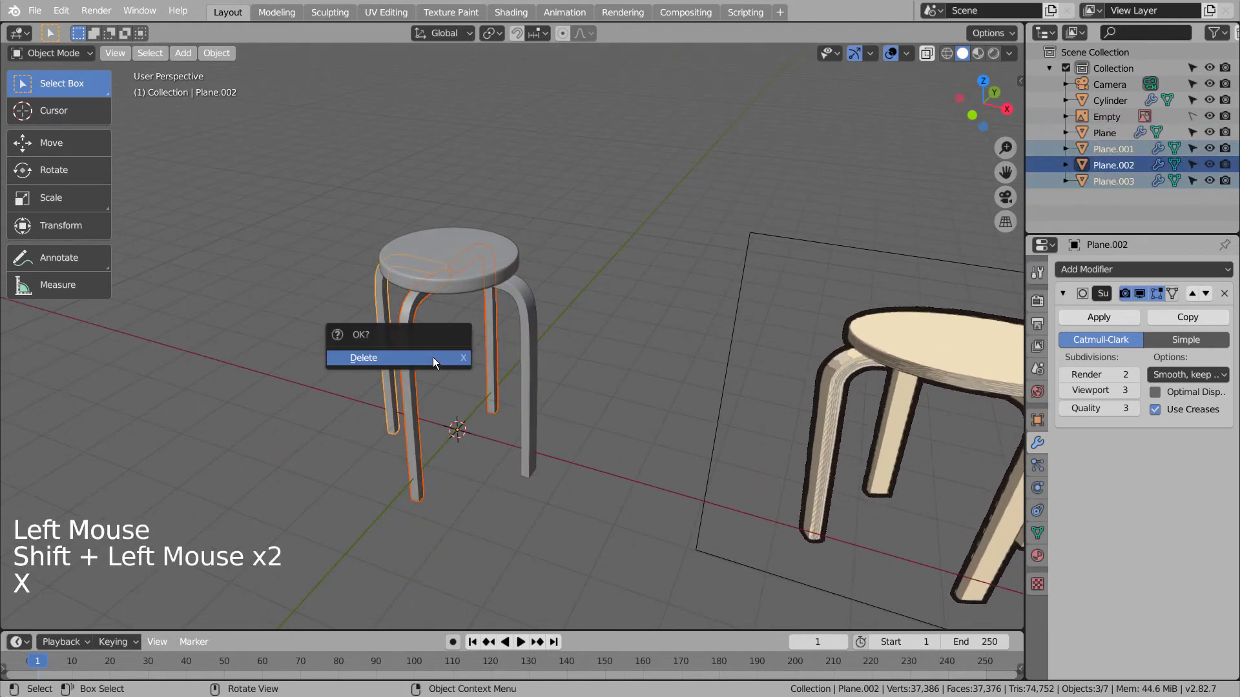
pyautogui.click(433, 358)
# Make three linked duplicates of the leg in top view, rotating each one a further 90 degrees around the seat's centre.
pyautogui.click(529, 312)
pyautogui.rightClick(529, 312)
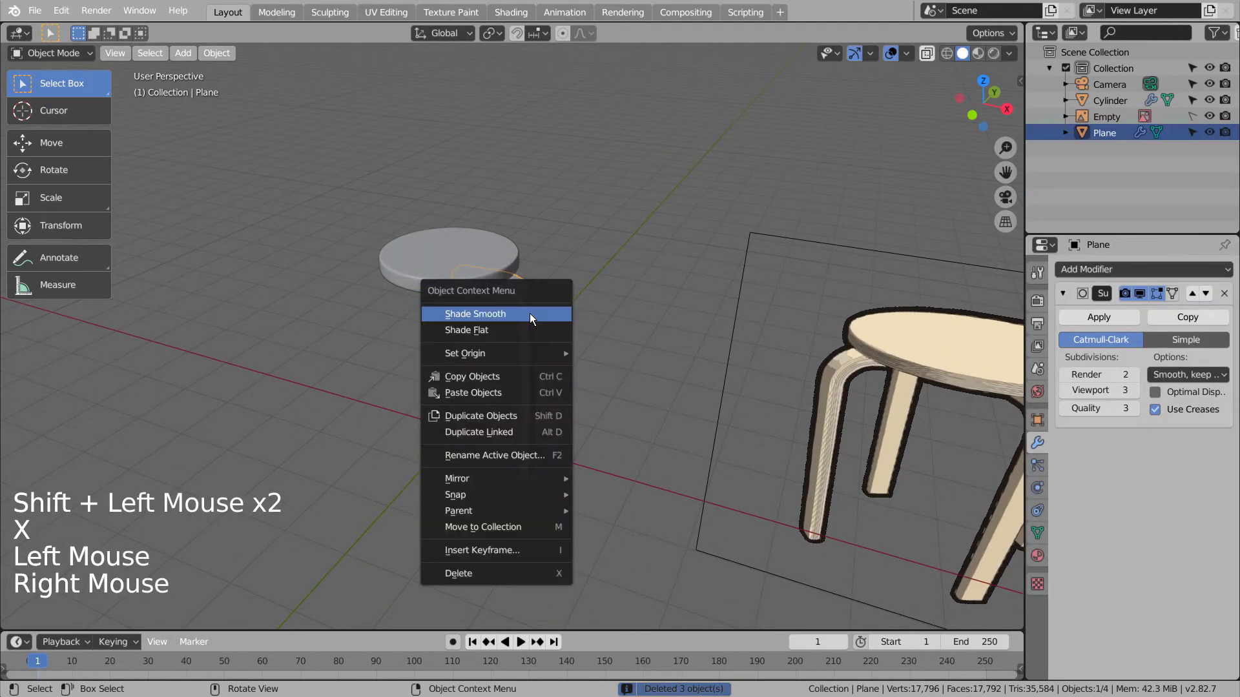
pyautogui.click(529, 314)
pyautogui.press('KP_7')
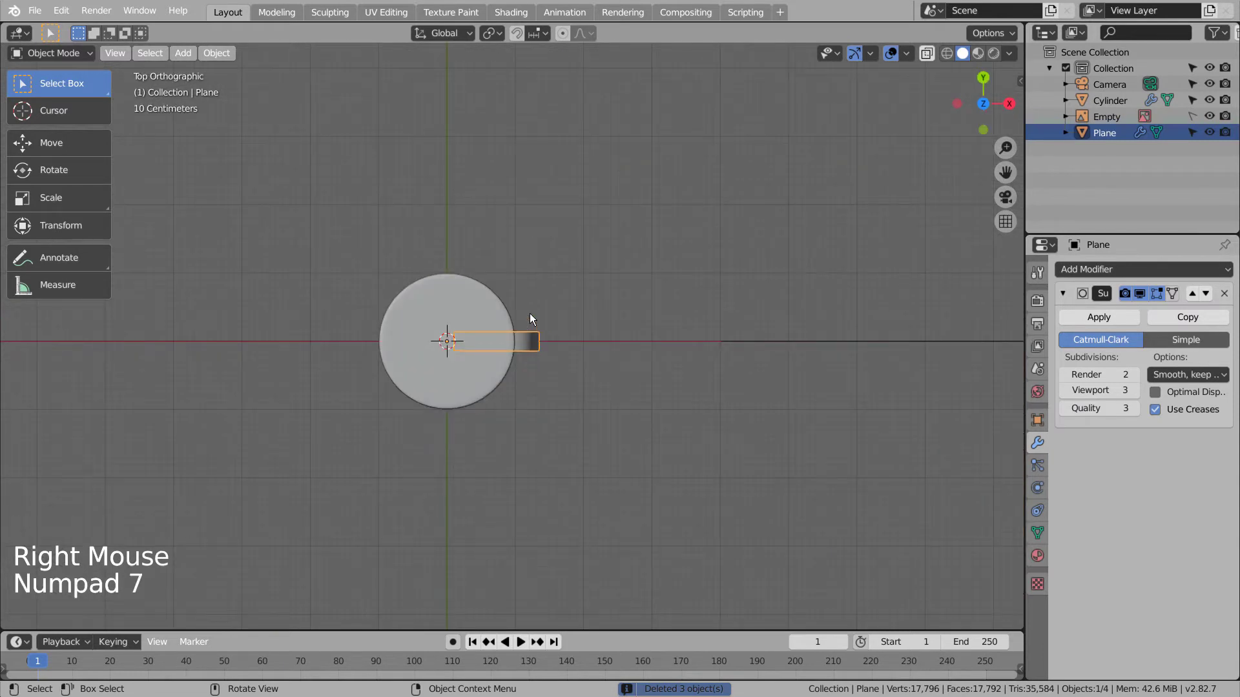
pyautogui.hotkey('alt', 'd')
pyautogui.write('r90')
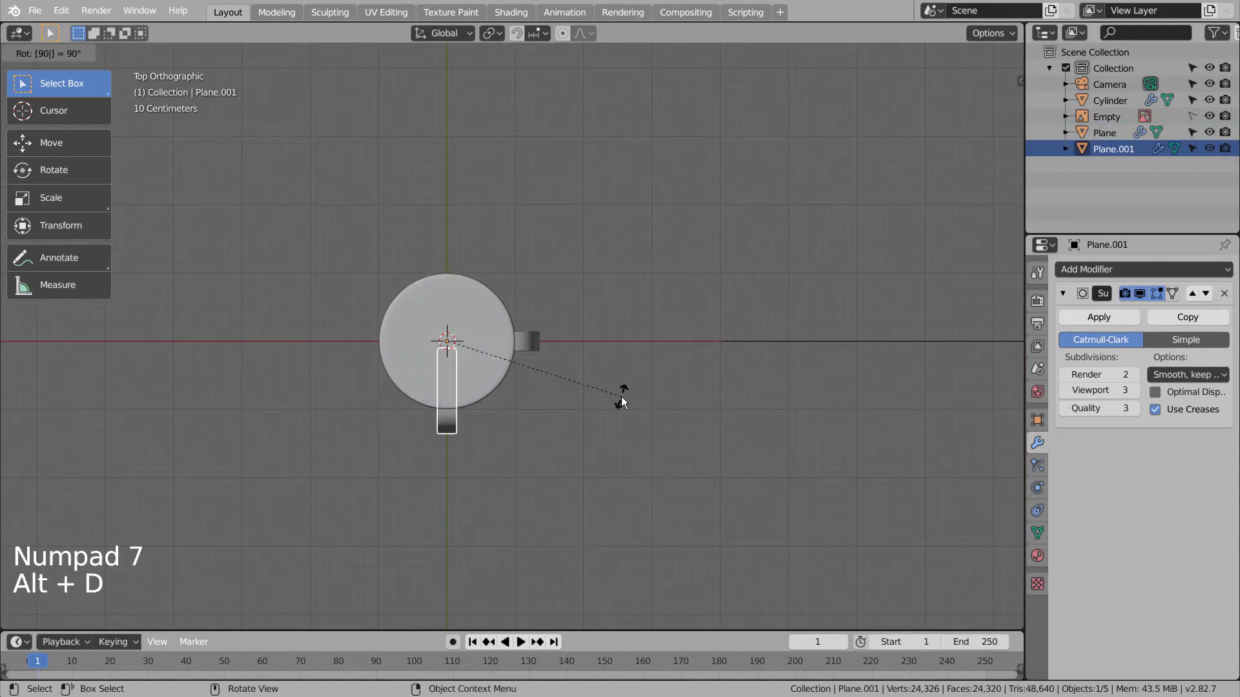
pyautogui.press('Return')
pyautogui.hotkey('alt', 'd')
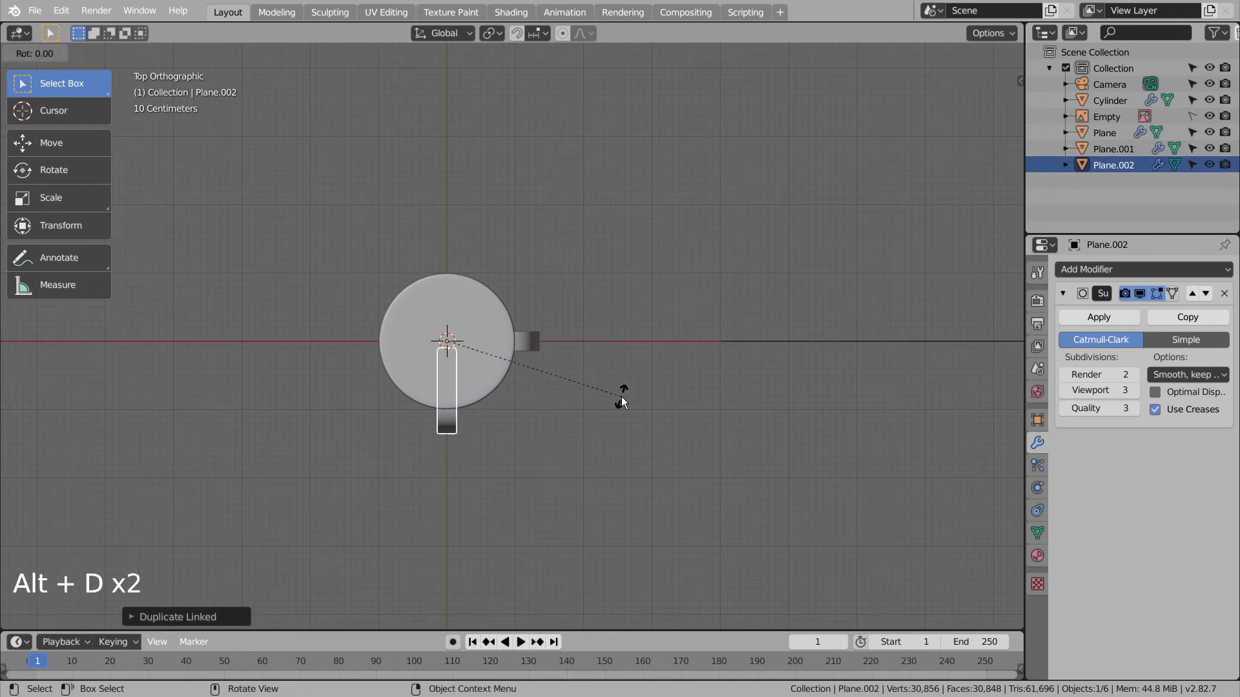
pyautogui.write('r90')
pyautogui.press('Return')
pyautogui.hotkey('alt', 'd')
pyautogui.write('r')
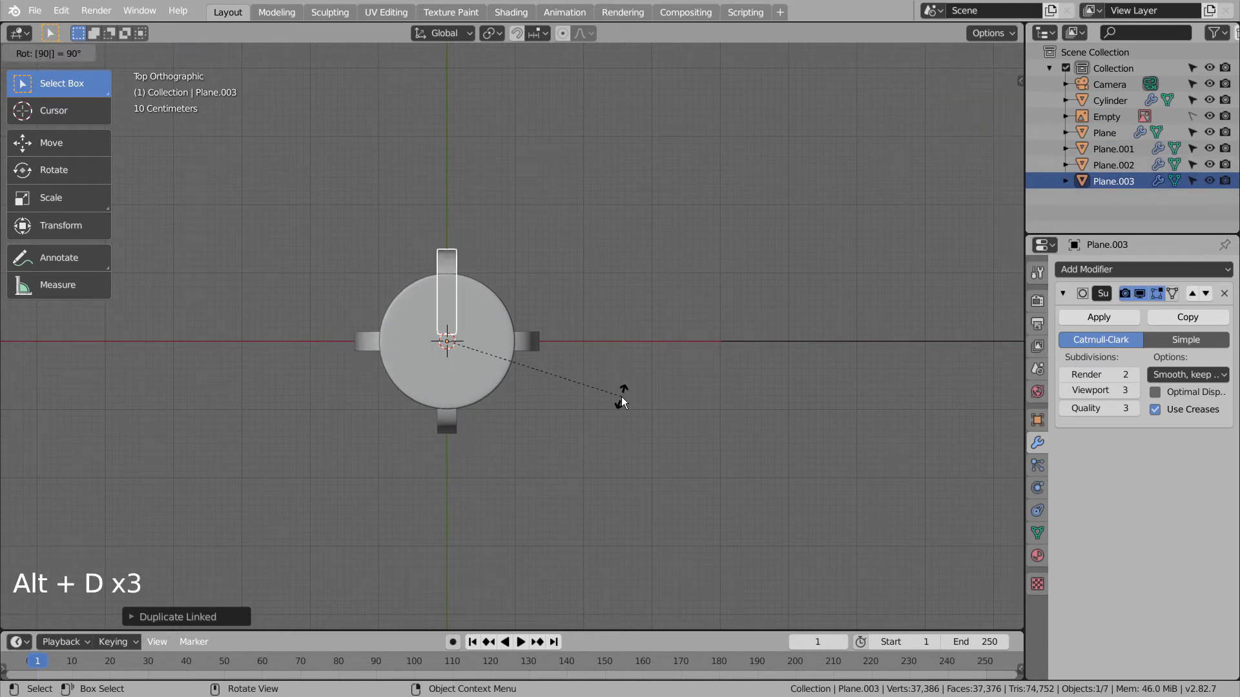
pyautogui.write('90')
pyautogui.press('Return')
# Try editing the original leg's foot by selecting its vertices in wireframe shading and moving them, and undo the attempt.
pyautogui.click(537, 346)
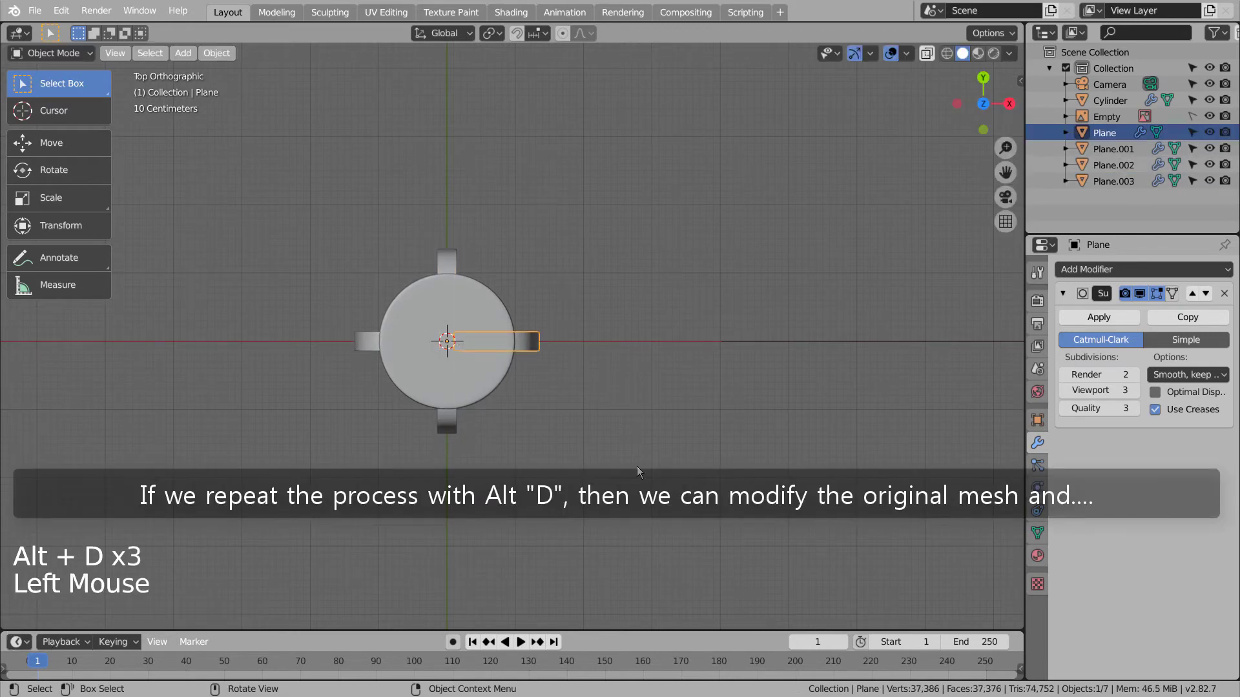
pyautogui.moveTo(637, 466); pyautogui.dragTo(632, 346, button='middle')
pyautogui.press('Tab')
pyautogui.press('1')
pyautogui.click(630, 427)
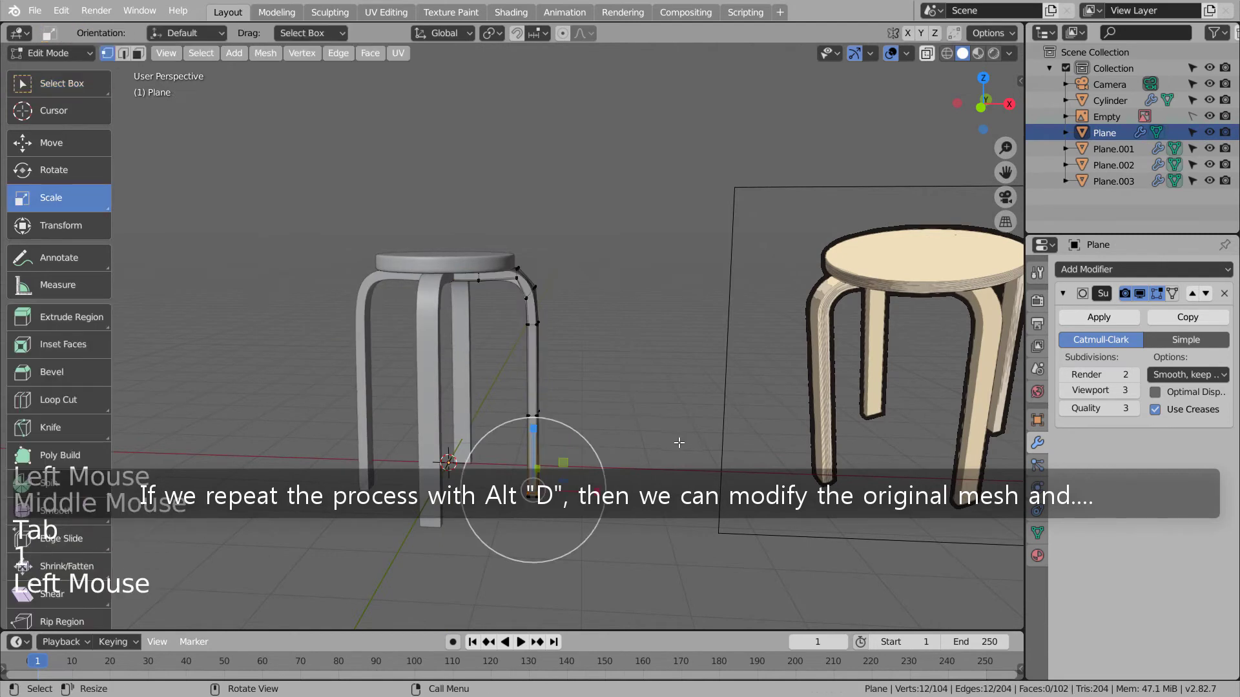
pyautogui.hotkey('shift', 'z')
pyautogui.press('b')
pyautogui.moveTo(515, 472)
pyautogui.mouseDown()
pyautogui.moveTo(588, 536)
pyautogui.moveTo(630, 530)
pyautogui.moveTo(658, 561)
pyautogui.mouseUp()
pyautogui.click(51, 142)
pyautogui.hotkey('ctrl', 'z')
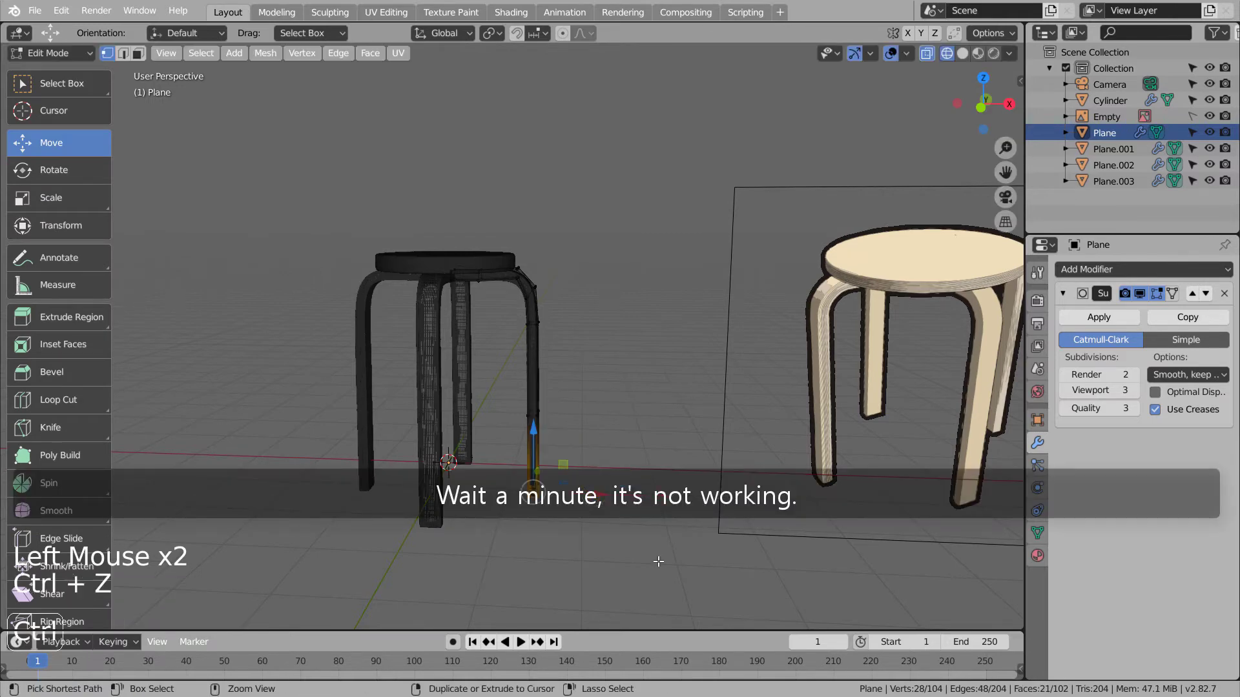
# Try moving the vertices around the original leg's middle loop outward to test the linked copies, and undo the move.
pyautogui.press('Tab')
pyautogui.moveTo(658, 564); pyautogui.dragTo(523, 517, button='middle')
pyautogui.press('Tab')
pyautogui.press('Tab')
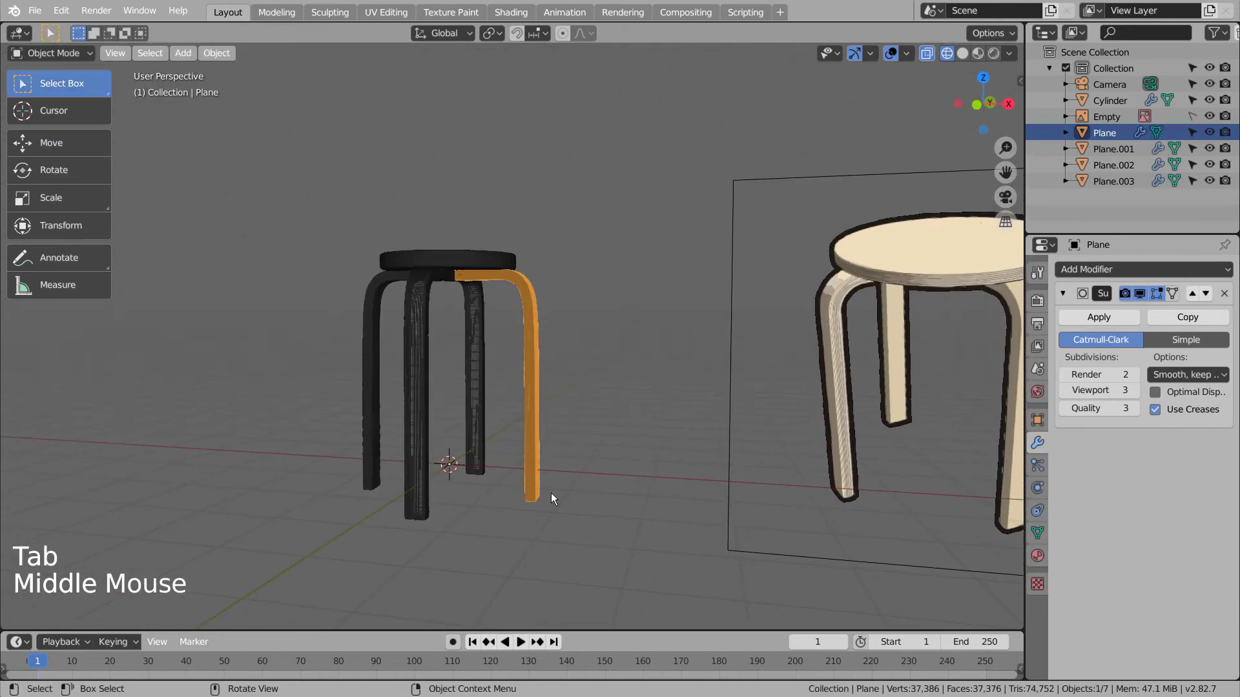
pyautogui.press('Tab')
pyautogui.click(587, 420)
pyautogui.press('b')
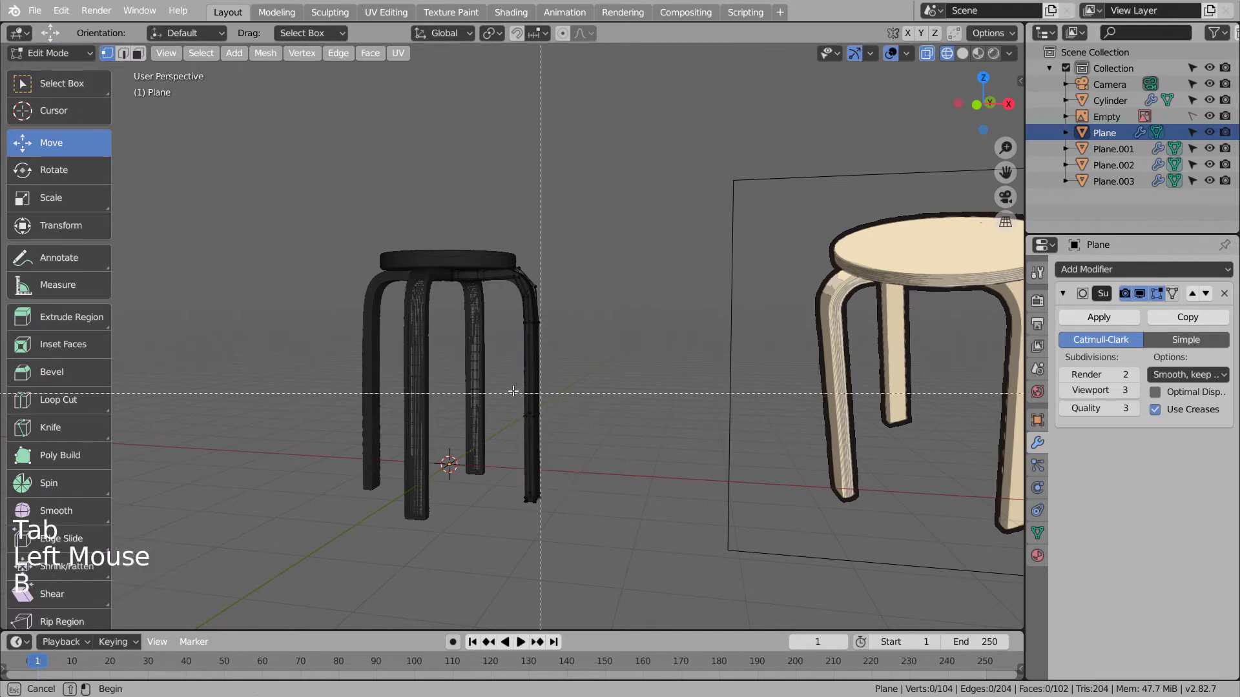
pyautogui.moveTo(513, 391); pyautogui.dragTo(617, 464)
pyautogui.moveTo(591, 420); pyautogui.dragTo(668, 491)
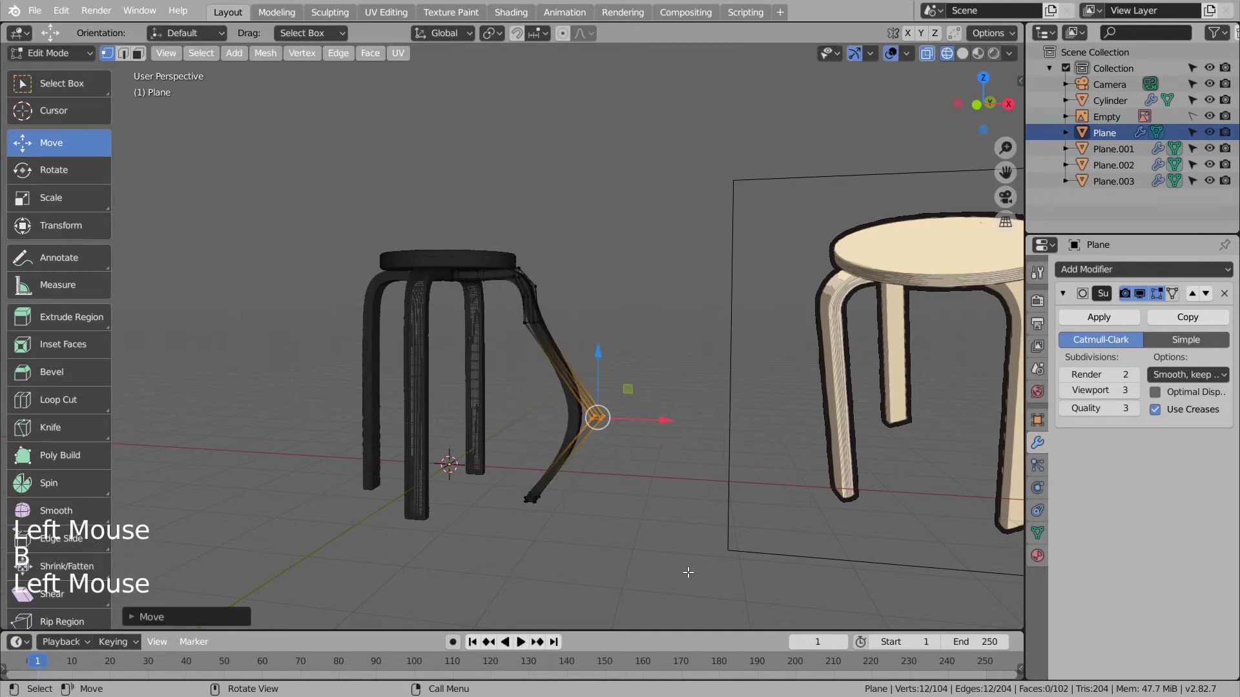
pyautogui.hotkey('ctrl', 'z')
pyautogui.press('Tab')
pyautogui.moveTo(630, 459); pyautogui.dragTo(664, 474, button='middle')
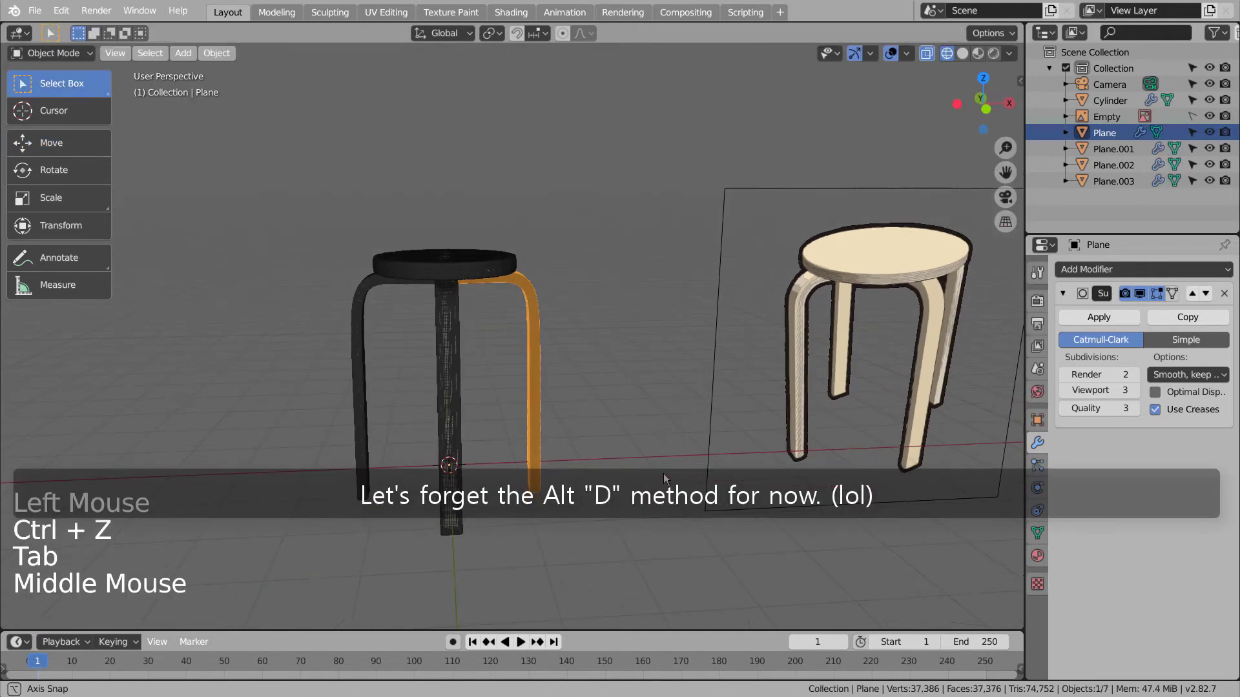
# Delete the three linked leg copies, keeping the original leg.
pyautogui.click(450, 378)
pyautogui.moveTo(501, 412); pyautogui.dragTo(416, 396, button='middle')
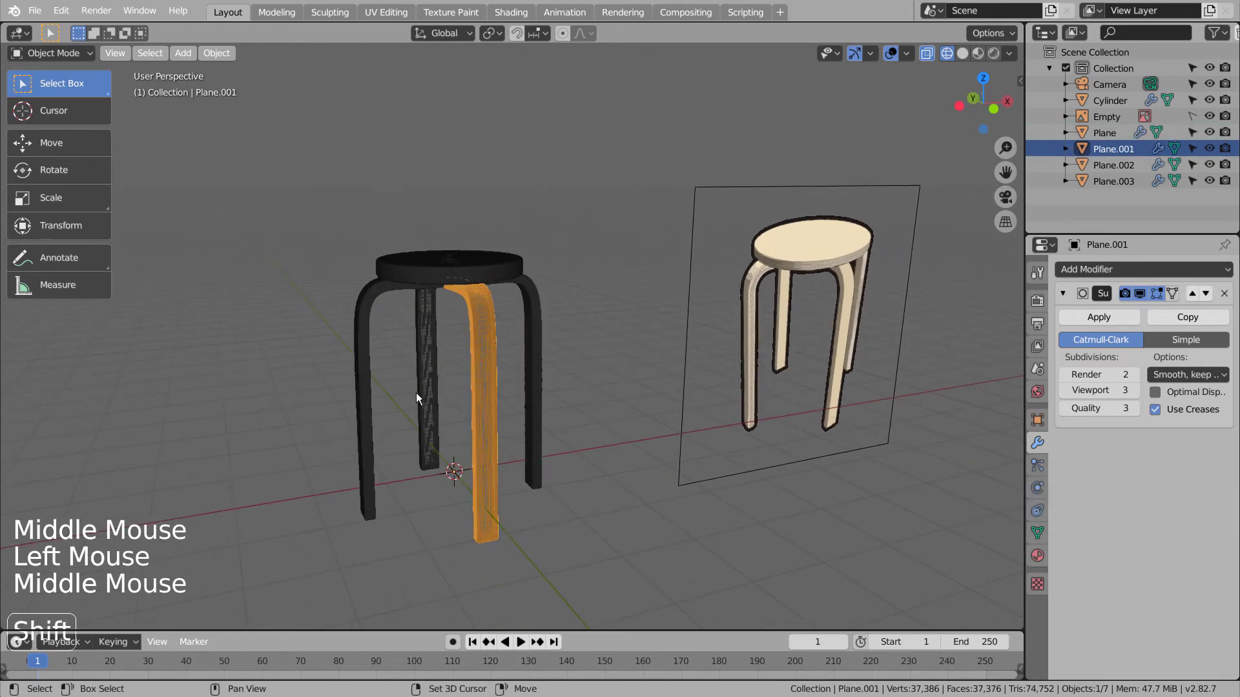
pyautogui.keyDown('shift'); pyautogui.click(418, 397); pyautogui.keyUp('shift')
pyautogui.keyDown('shift'); pyautogui.click(379, 403); pyautogui.keyUp('shift')
pyautogui.press('x')
pyautogui.click(379, 401)
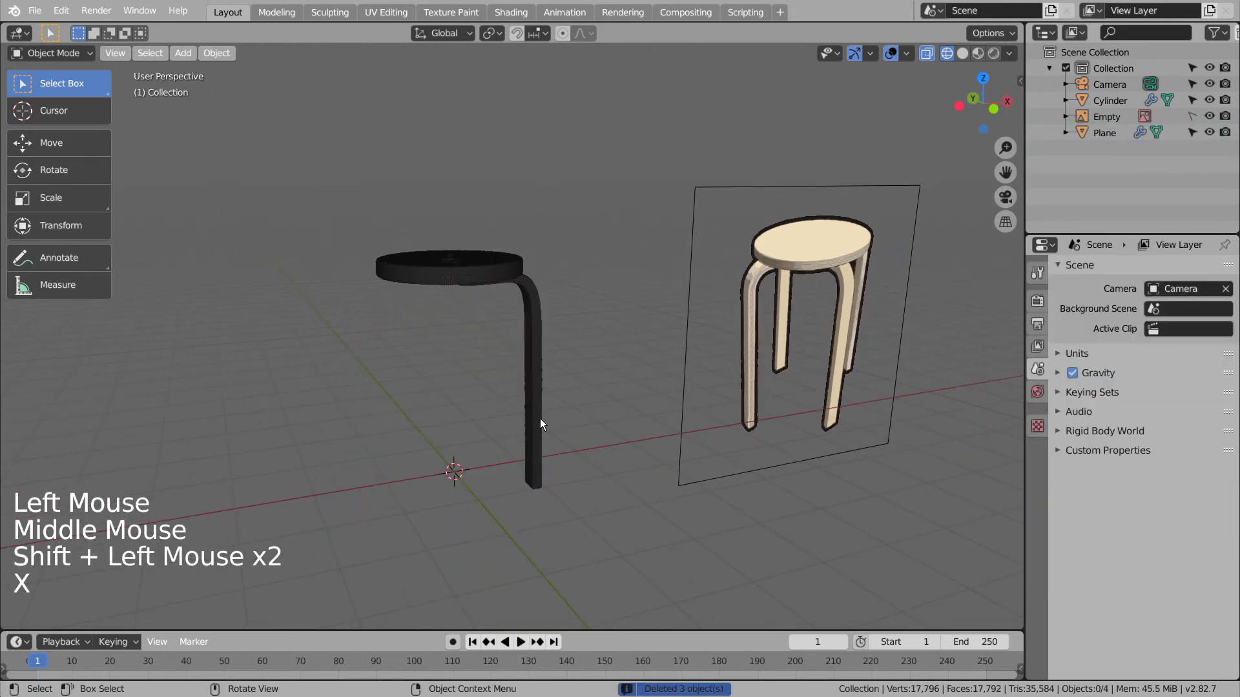
# Add a Plain Axes empty at the seat's centre in top view.
pyautogui.click(541, 416)
pyautogui.press('KP_7')
pyautogui.click(580, 409)
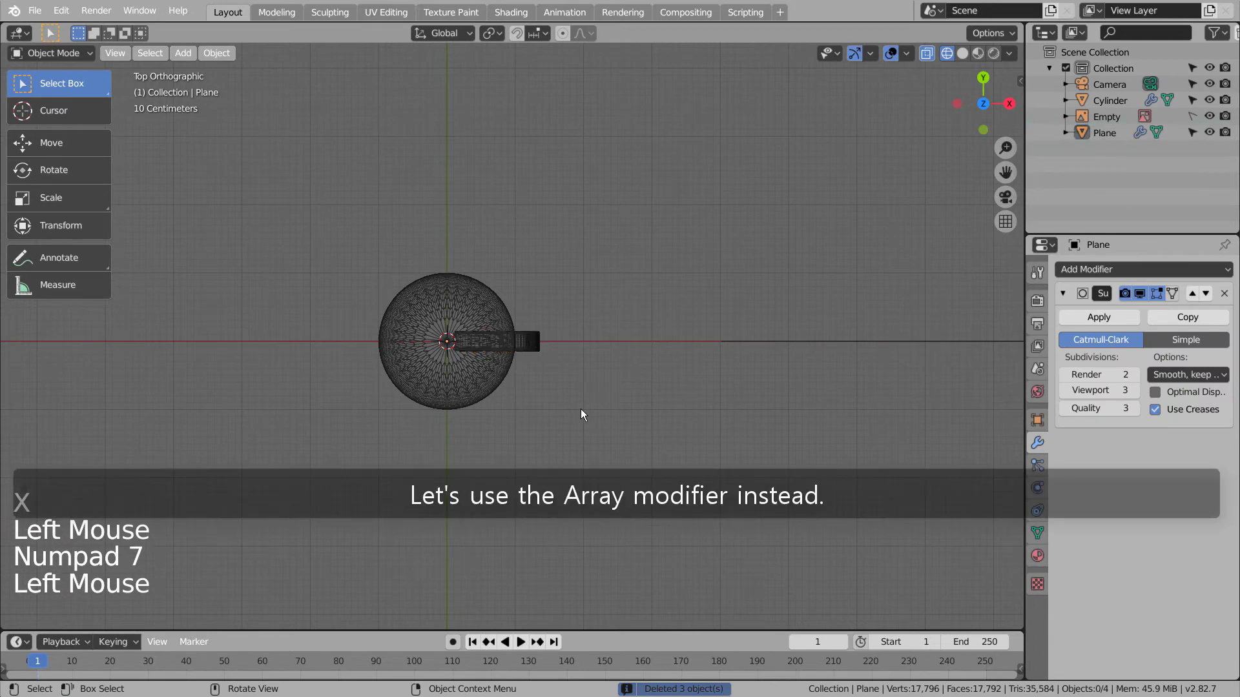
pyautogui.hotkey('shift', 'a')
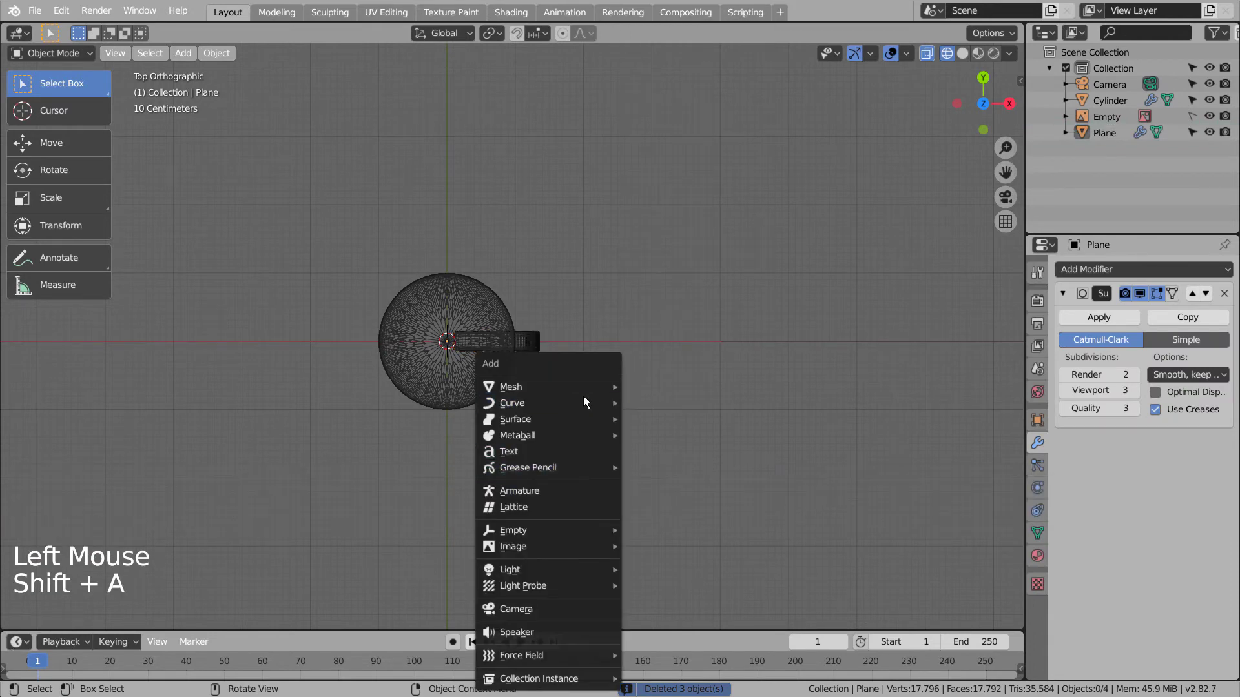
pyautogui.moveTo(594, 386)
pyautogui.moveTo(592, 530)
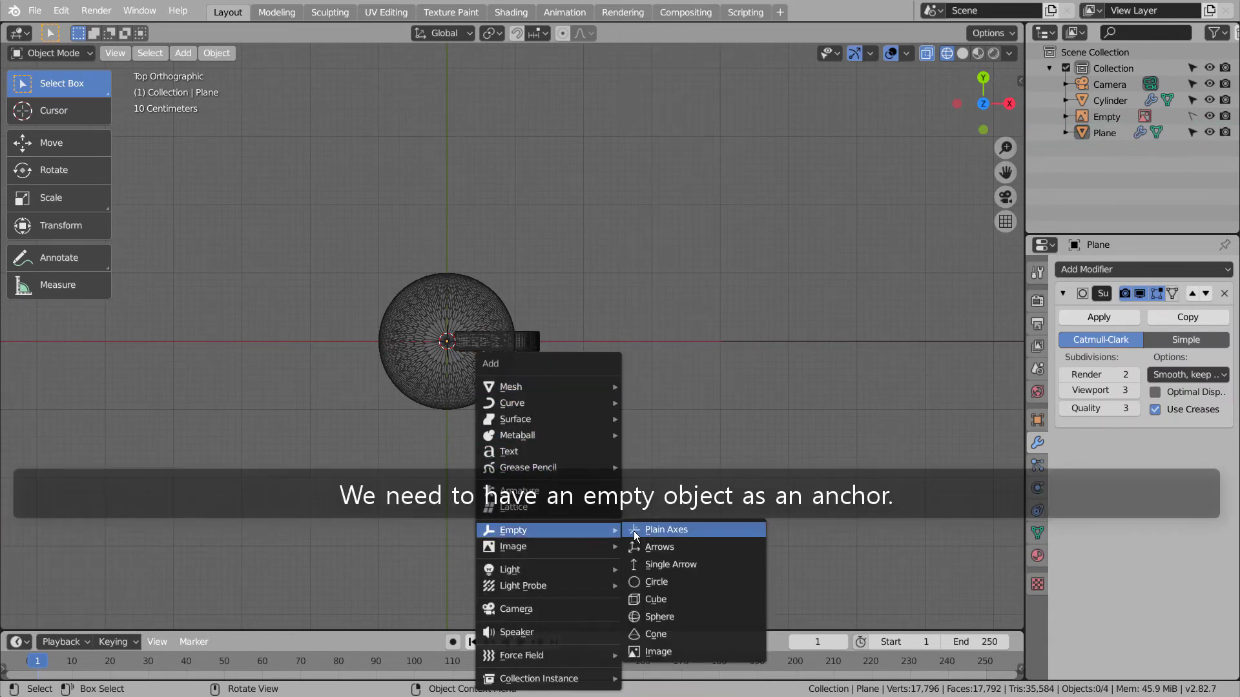
pyautogui.click(643, 529)
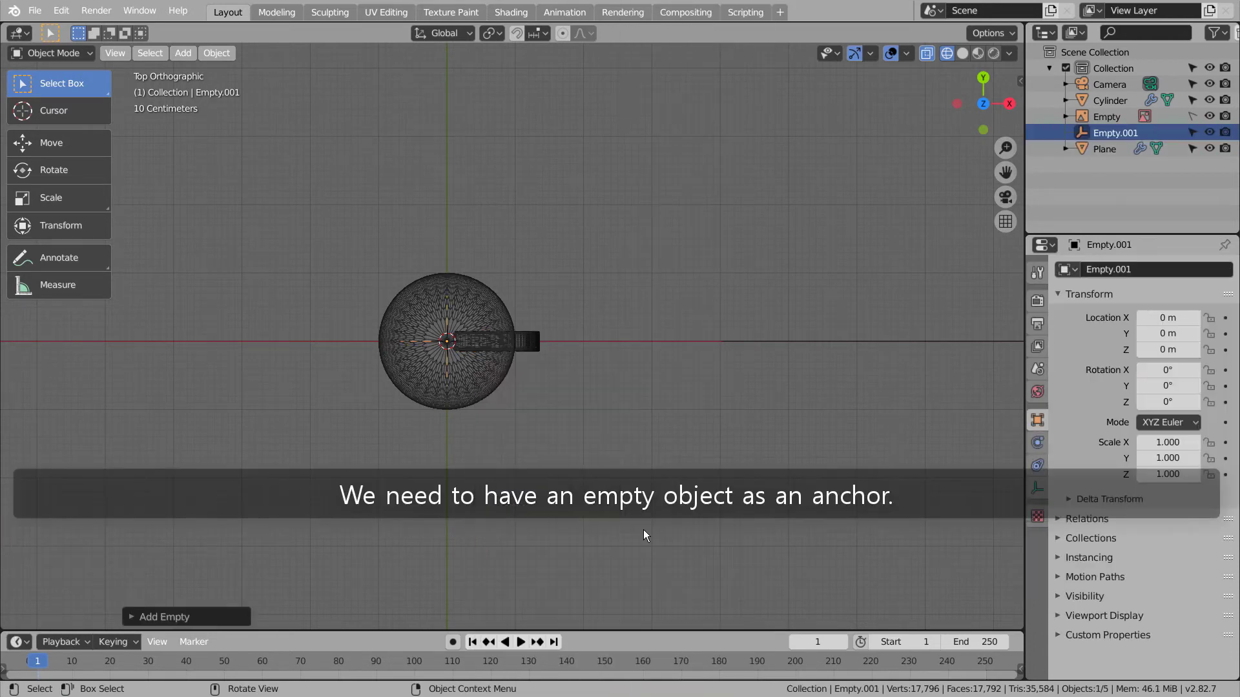
# Apply the leg's object transforms, including its scale.
pyautogui.click(533, 347)
pyautogui.hotkey('ctrl', 'a')
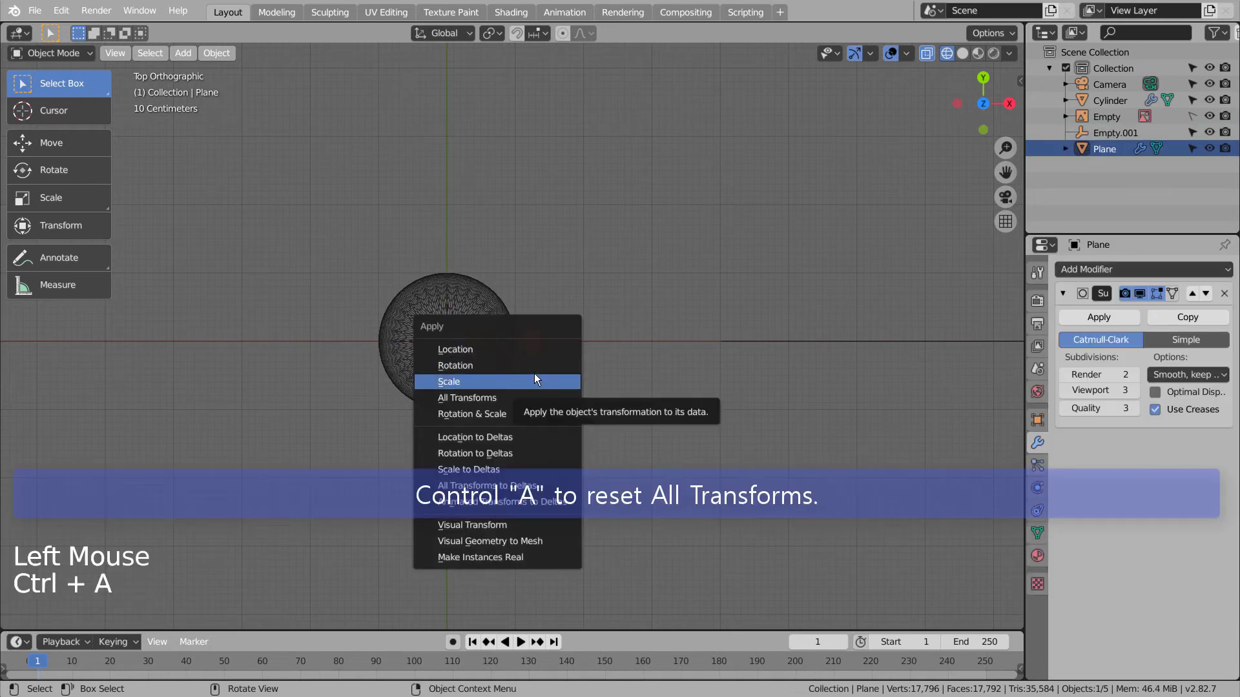
pyautogui.click(534, 376)
pyautogui.hotkey('ctrl', 'a')
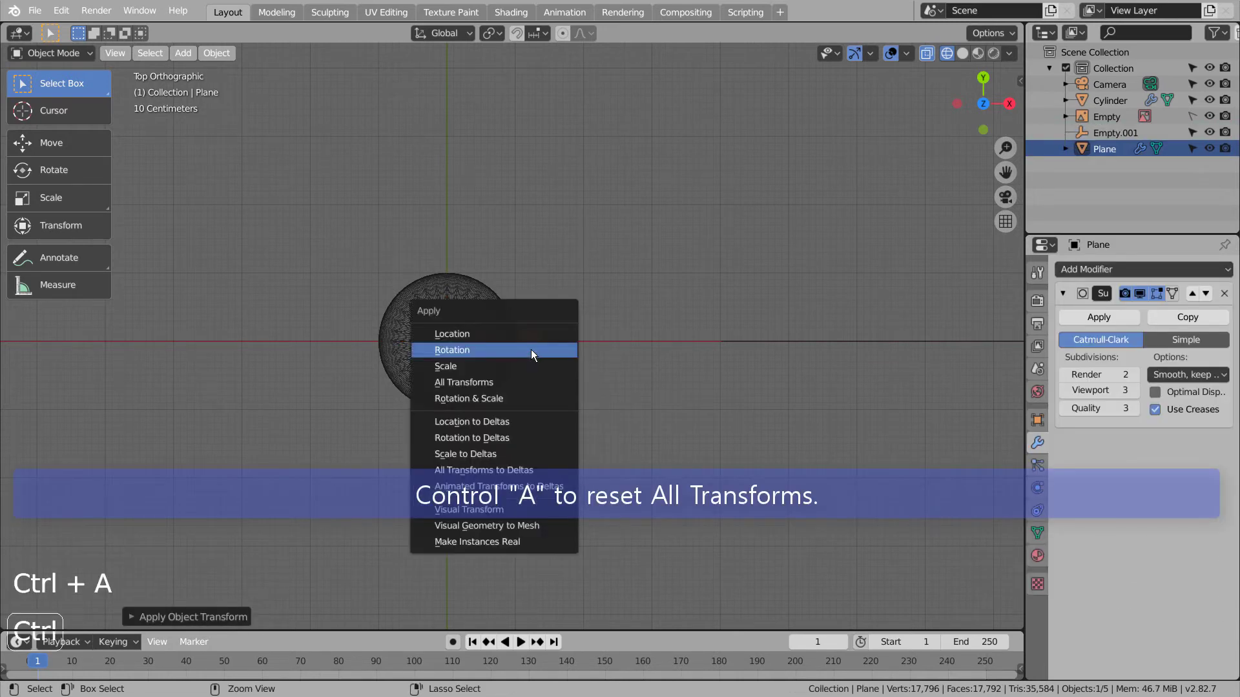
pyautogui.click(527, 363)
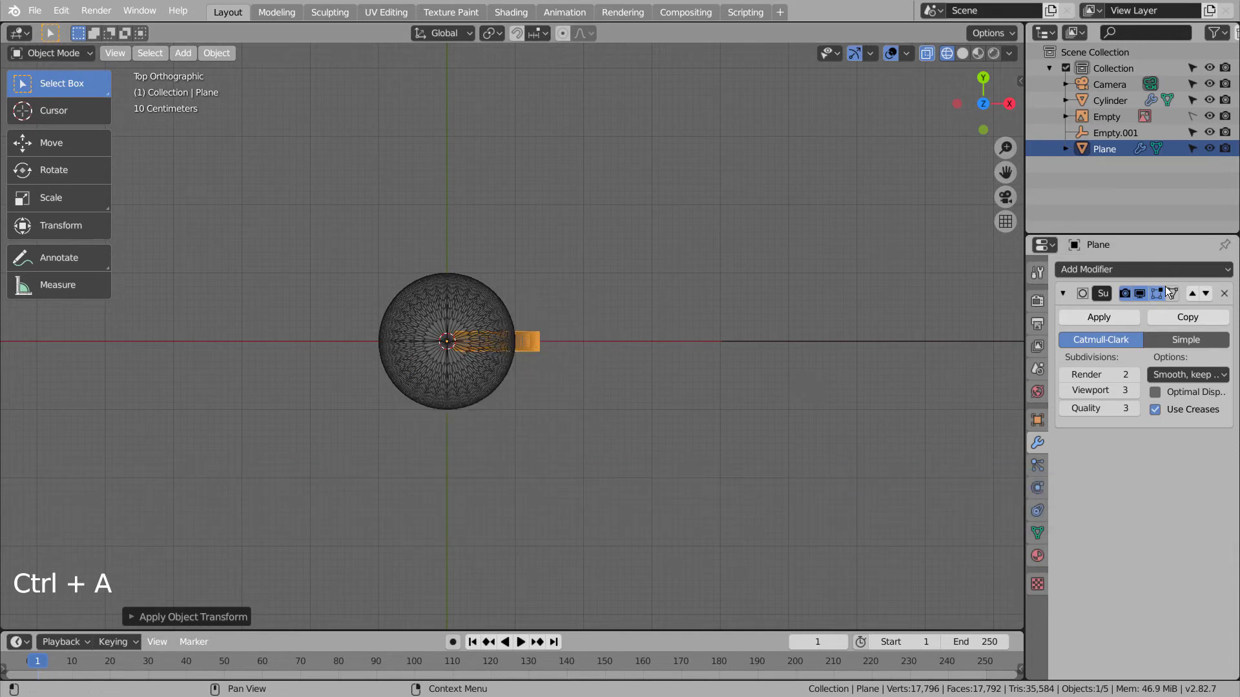
# Add an Array modifier to the leg with Relative Offset disabled and Object Offset enabled, using Empty.001 as the offset object.
pyautogui.click(1153, 272)
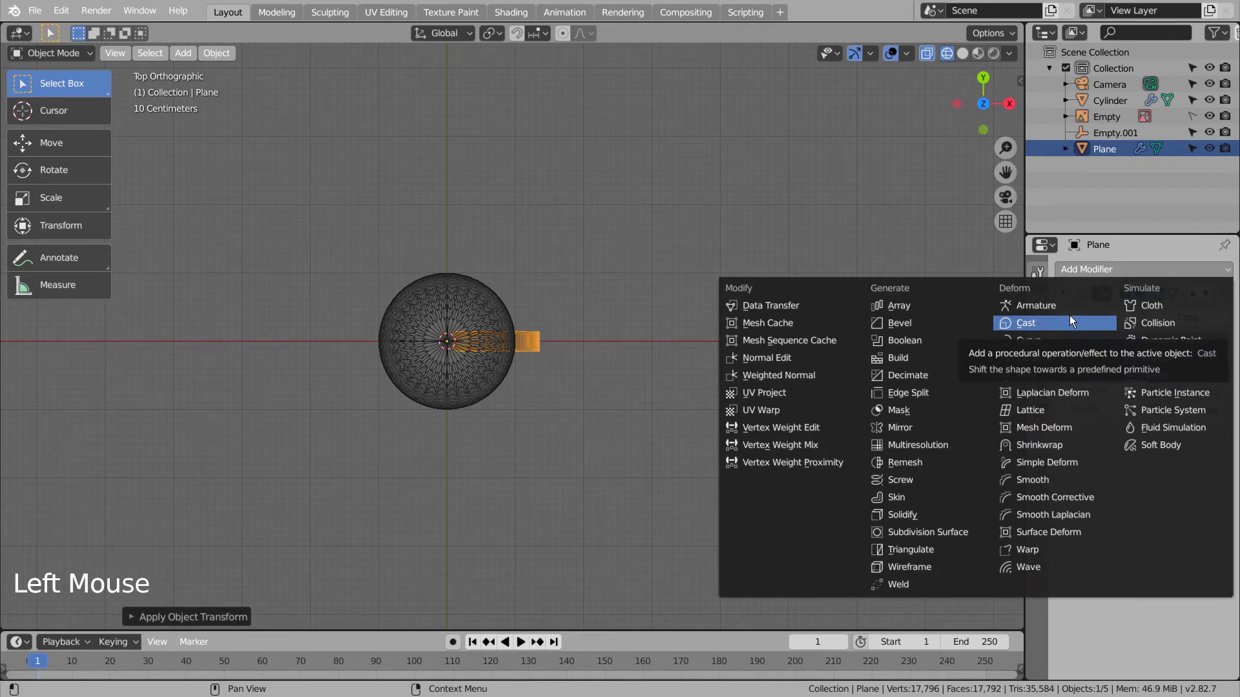
pyautogui.click(948, 305)
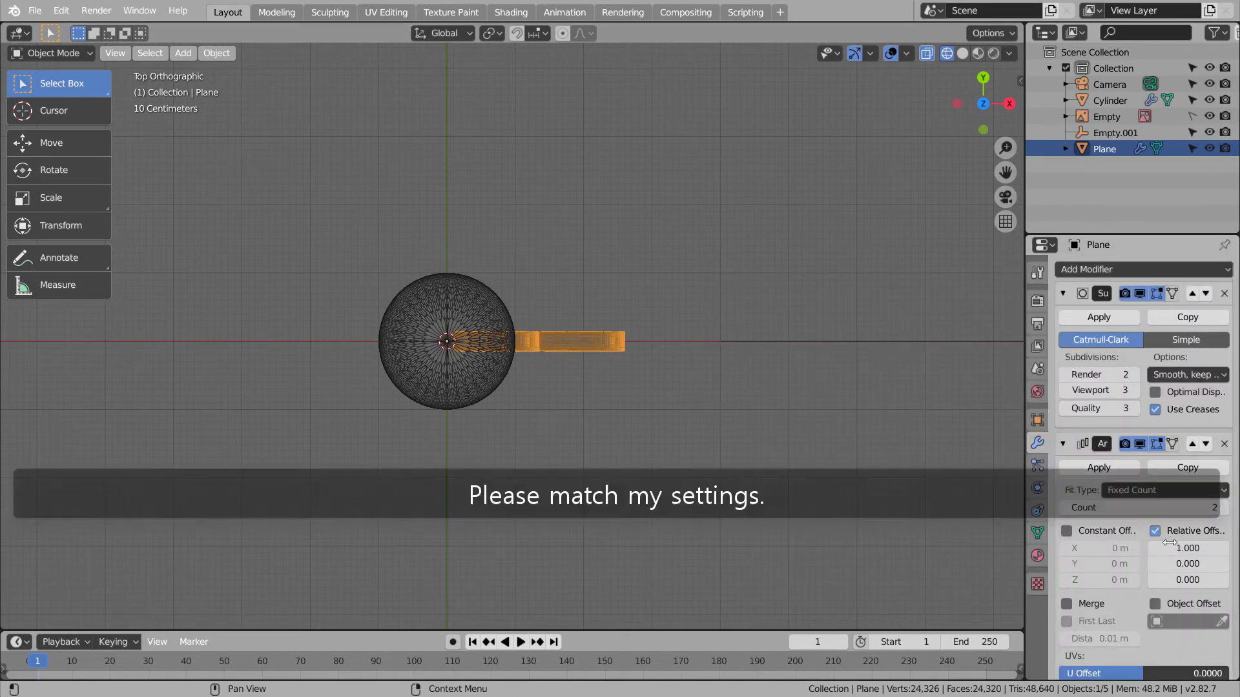
pyautogui.scroll(-4, 1172, 538)
pyautogui.click(1161, 457)
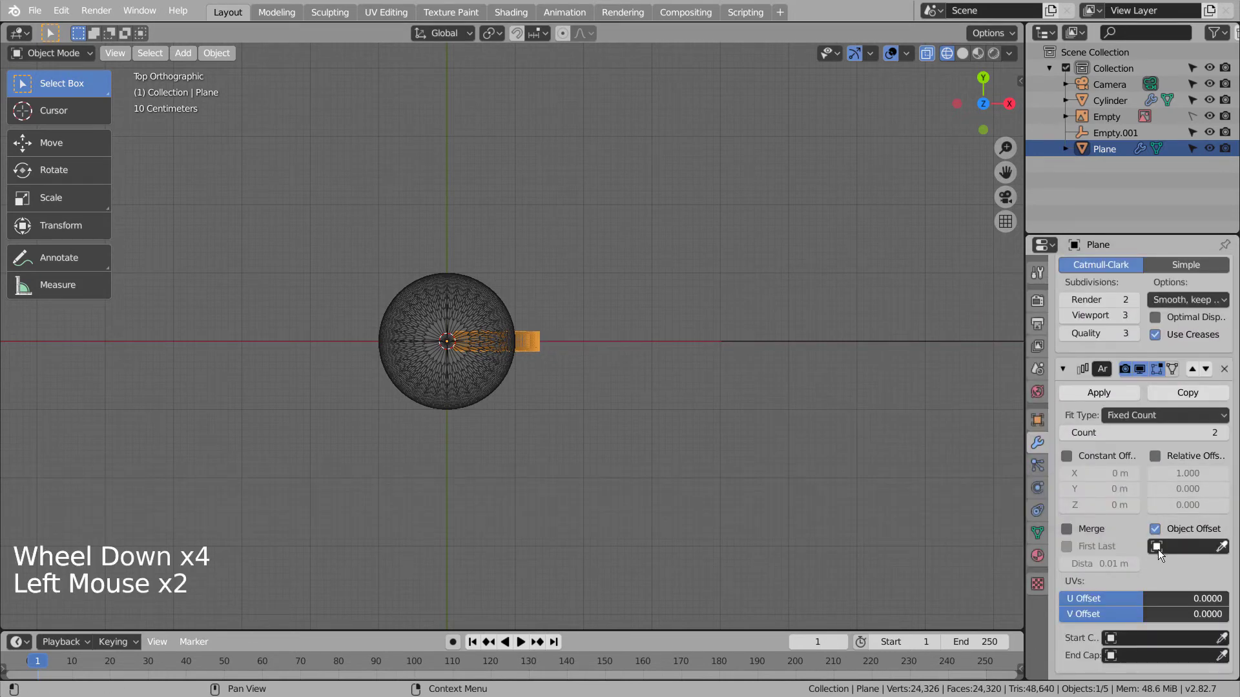
pyautogui.moveTo(1159, 547); pyautogui.dragTo(1078, 429)
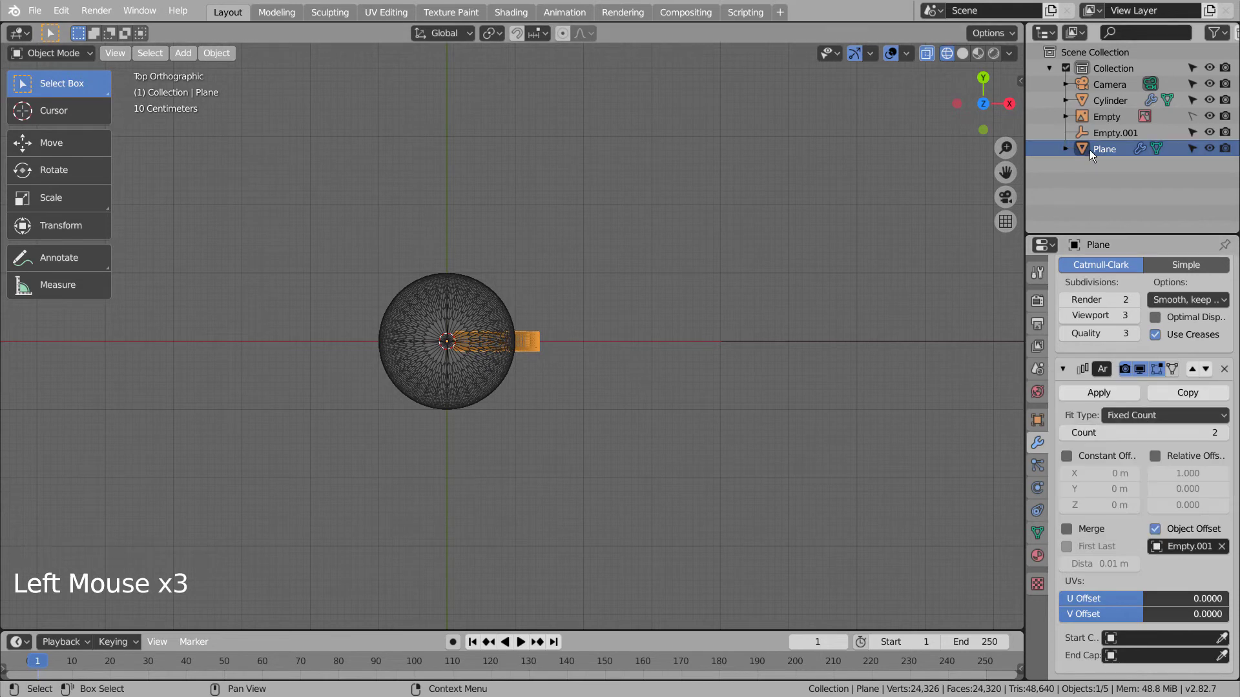
# Set the Z rotation of Empty.001 to 90 degrees.
pyautogui.click(1110, 133)
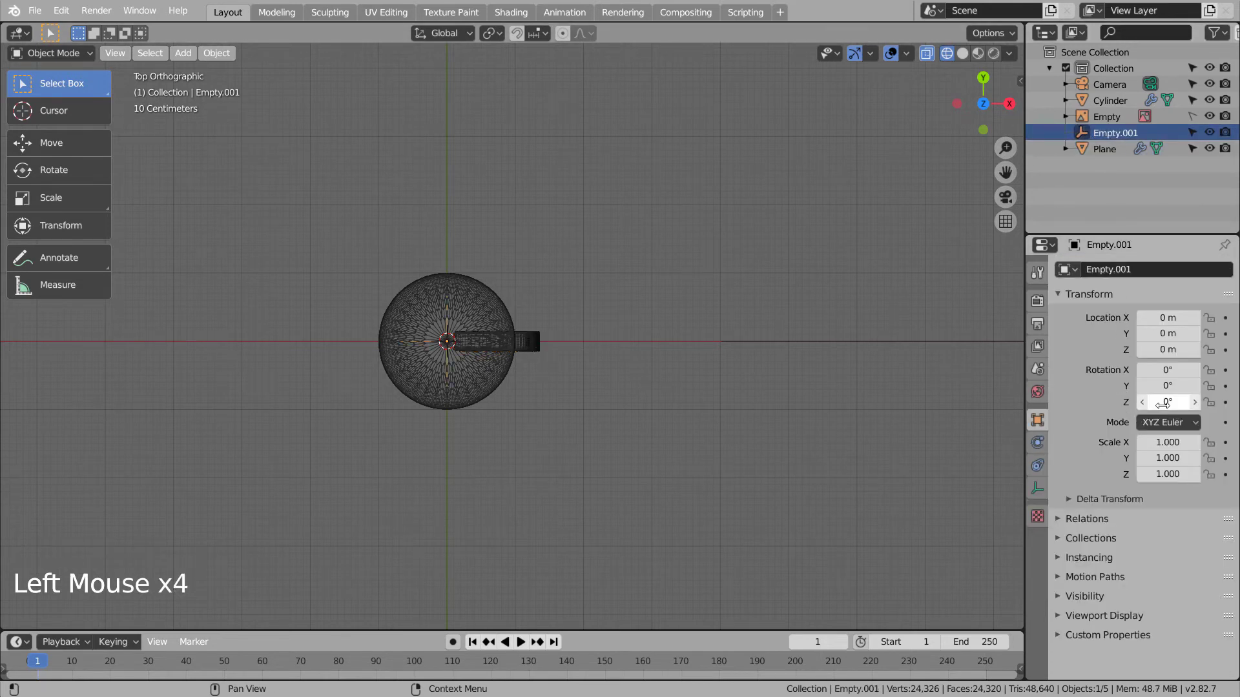
pyautogui.write('90')
pyautogui.press('Return')
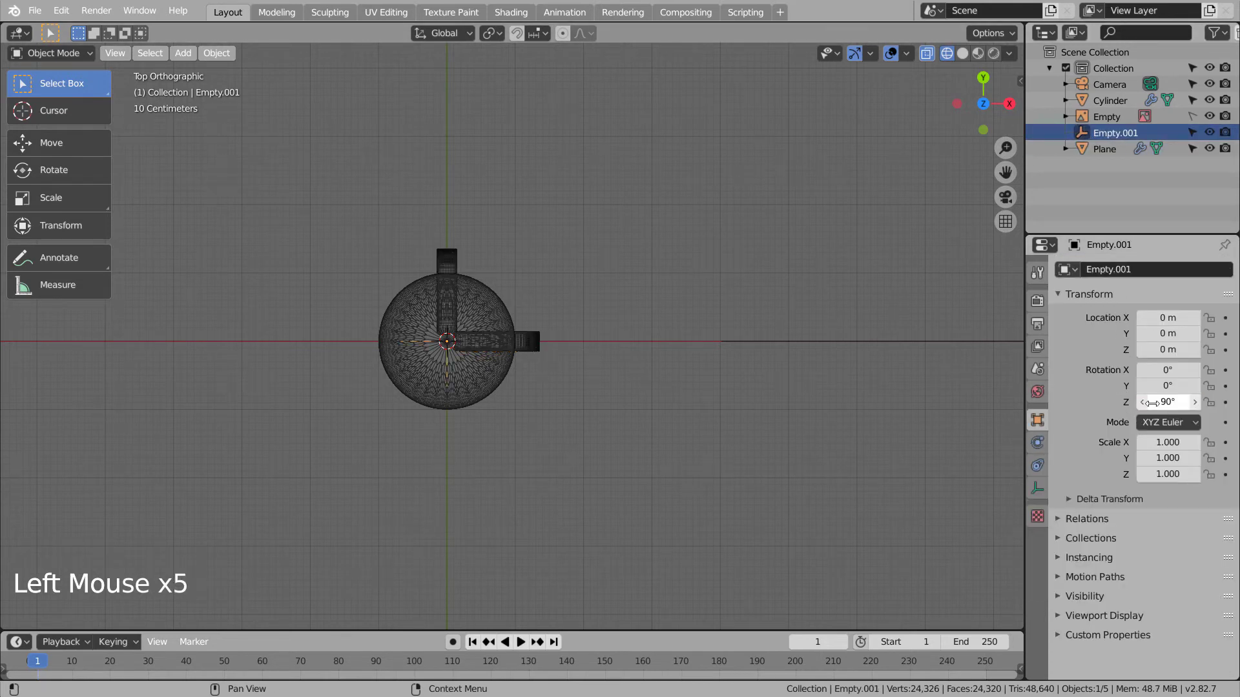
# Set the Count of the leg's Array modifier to 4.
pyautogui.click(537, 343)
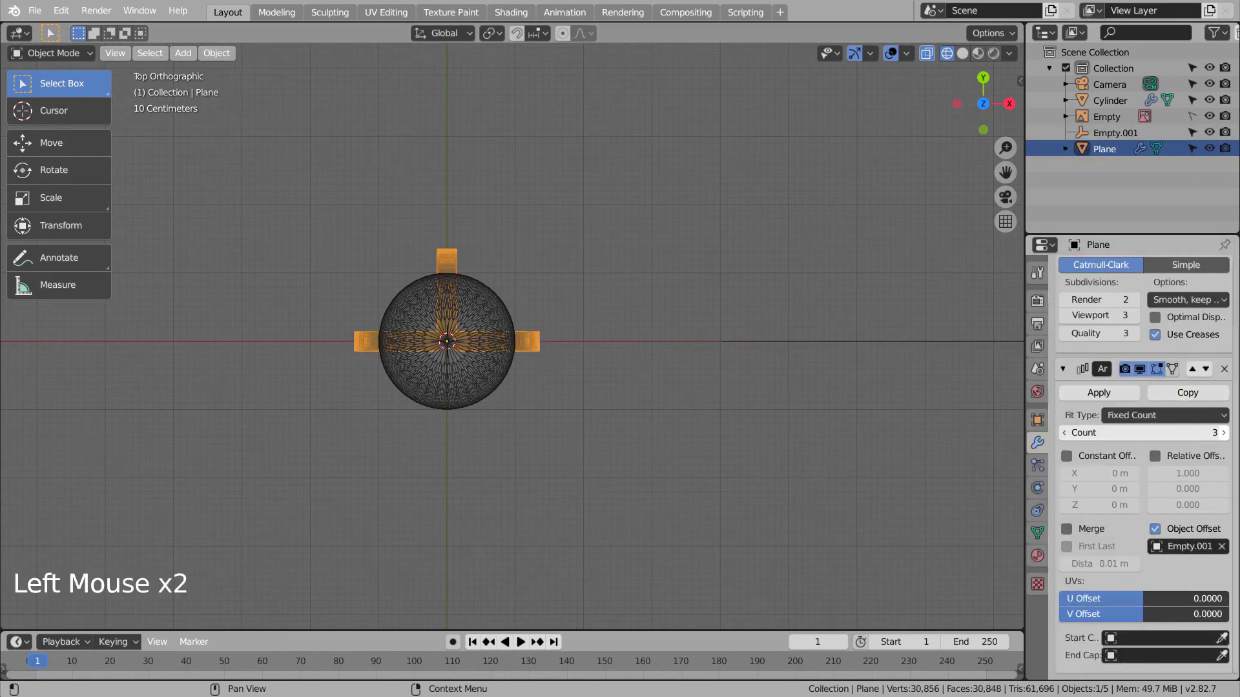
pyautogui.click(1222, 433)
pyautogui.click(738, 469)
pyautogui.moveTo(738, 468); pyautogui.dragTo(672, 394, button='middle')
# Try moving the leg's middle vertices outward along the X axis in Edit Mode, and undo the move.
pyautogui.click(528, 432)
pyautogui.press('Tab')
pyautogui.moveTo(611, 444)
pyautogui.mouseDown(button='middle')
pyautogui.moveTo(619, 481)
pyautogui.moveTo(601, 423)
pyautogui.mouseUp(button='middle')
pyautogui.moveTo(598, 421); pyautogui.dragTo(658, 422)
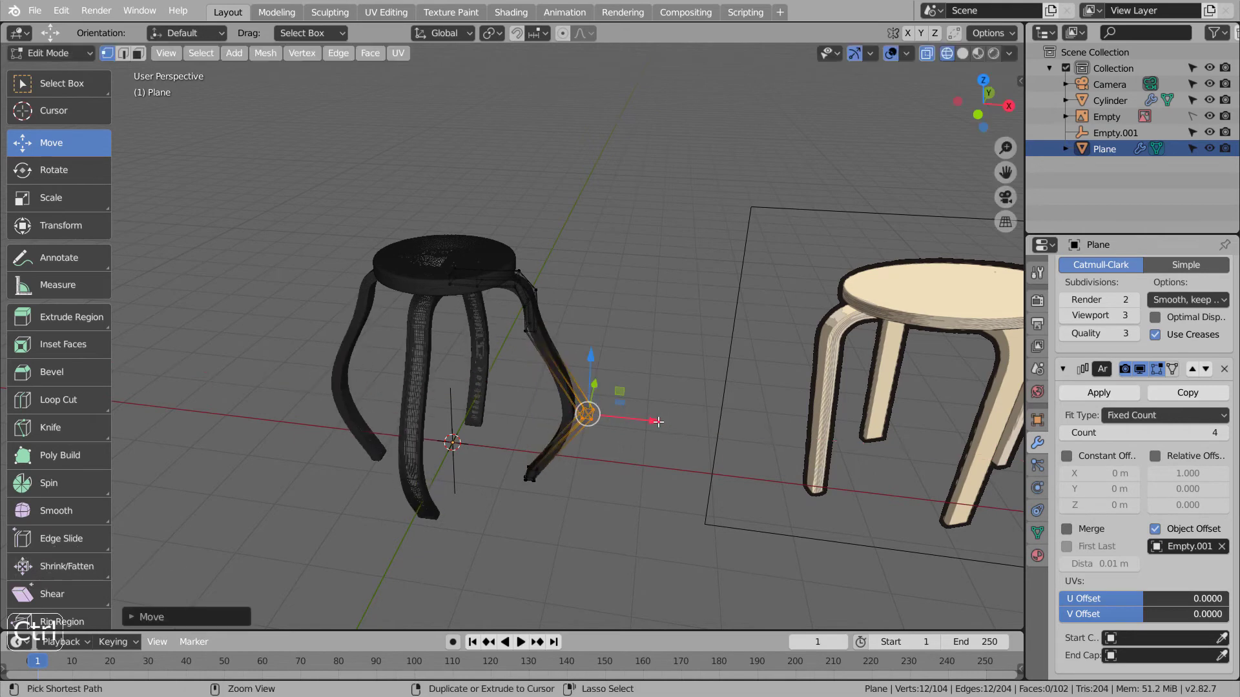
pyautogui.hotkey('ctrl', 'z')
pyautogui.click(639, 458)
pyautogui.press('Tab')
# Switch the viewport to solid shading and hide the reference image empty.
pyautogui.moveTo(644, 459)
pyautogui.mouseDown(button='middle')
pyautogui.moveTo(773, 463)
pyautogui.moveTo(657, 467)
pyautogui.mouseUp(button='middle')
pyautogui.hotkey('shift', 'z')
pyautogui.click(647, 451)
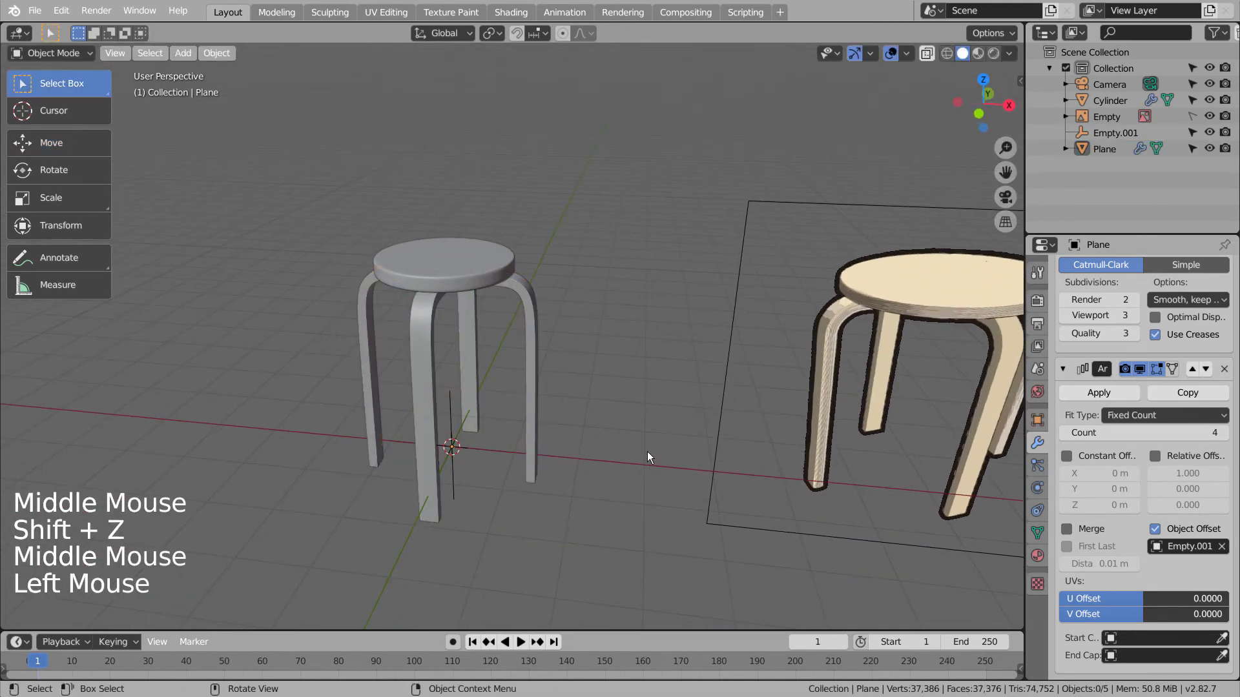
pyautogui.scroll(-2, 647, 451)
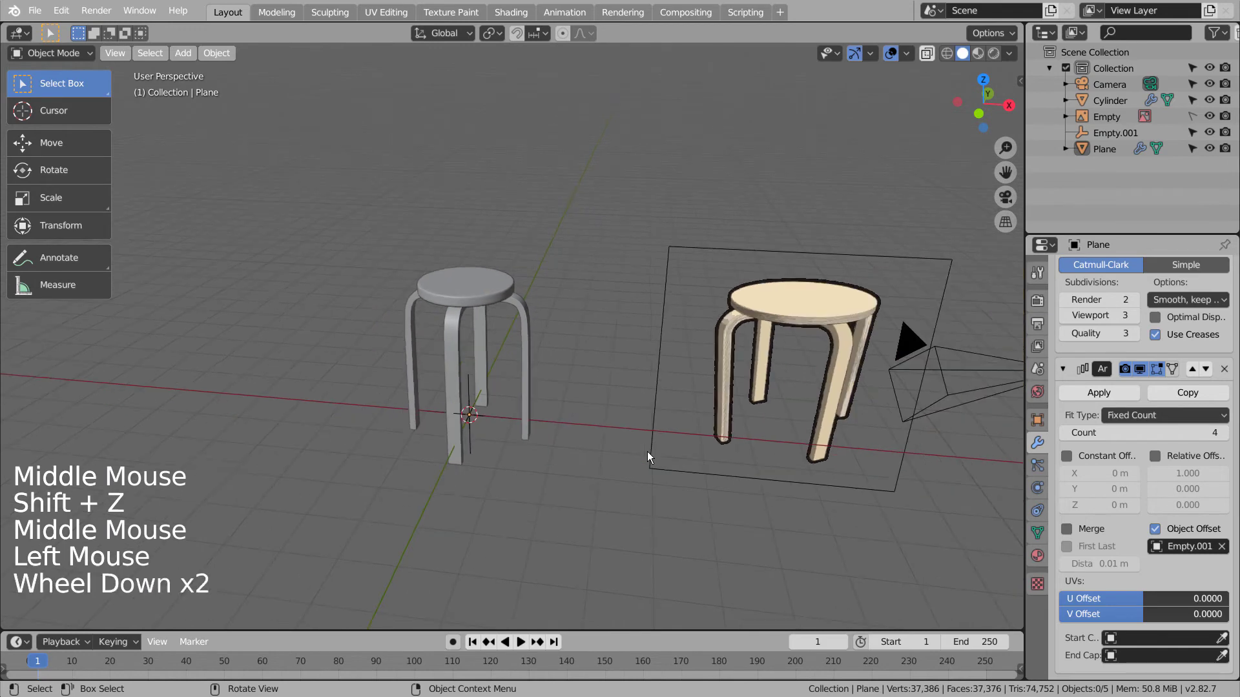
pyautogui.click(1209, 116)
pyautogui.click(842, 335)
pyautogui.moveTo(841, 334); pyautogui.dragTo(687, 398, button='middle')
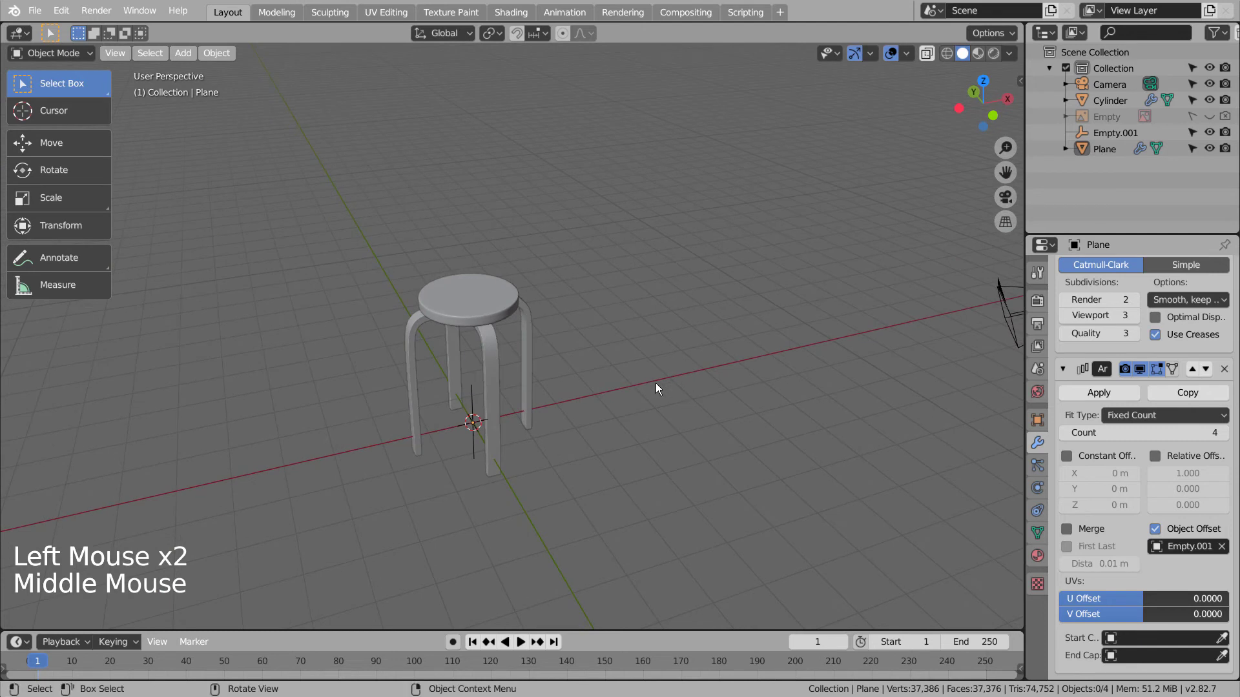
# Apply the Subdivision Surface modifier on the seat cylinder, and the Subdivision Surface and Array modifiers on the legs.
pyautogui.click(506, 310)
pyautogui.keyDown('shift'); pyautogui.click(526, 345); pyautogui.keyUp('shift')
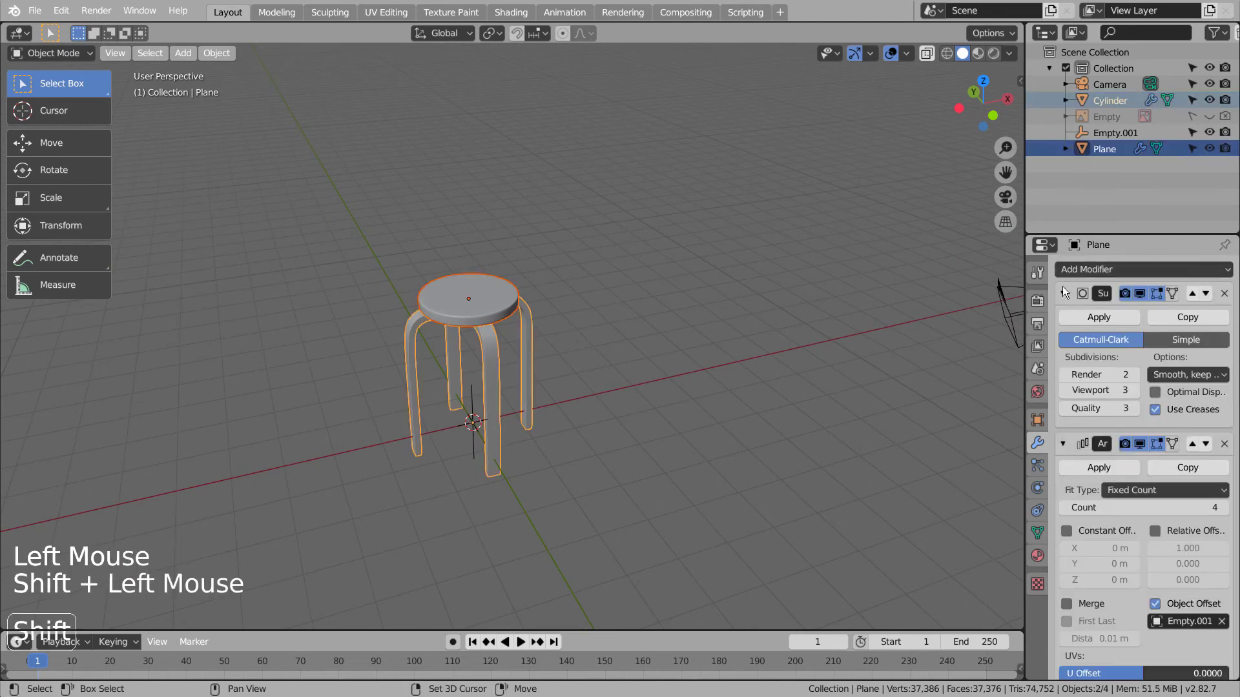
pyautogui.click(1129, 105)
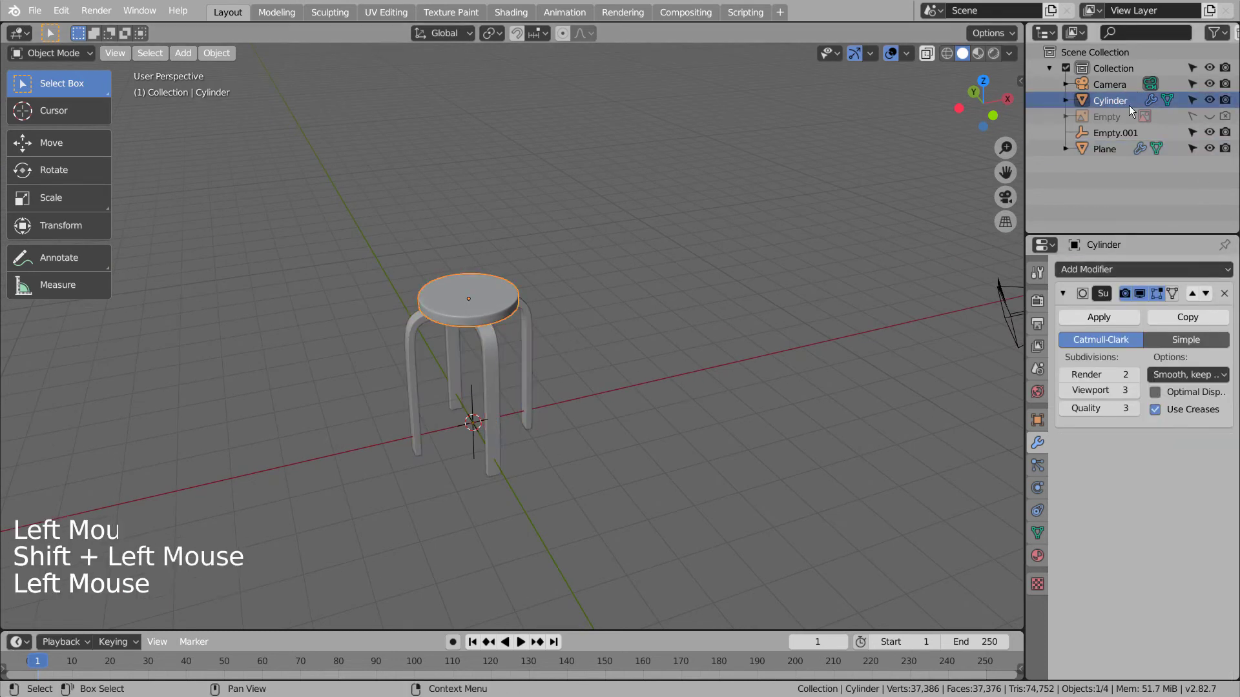
pyautogui.click(1105, 317)
pyautogui.click(1121, 149)
pyautogui.click(1099, 317)
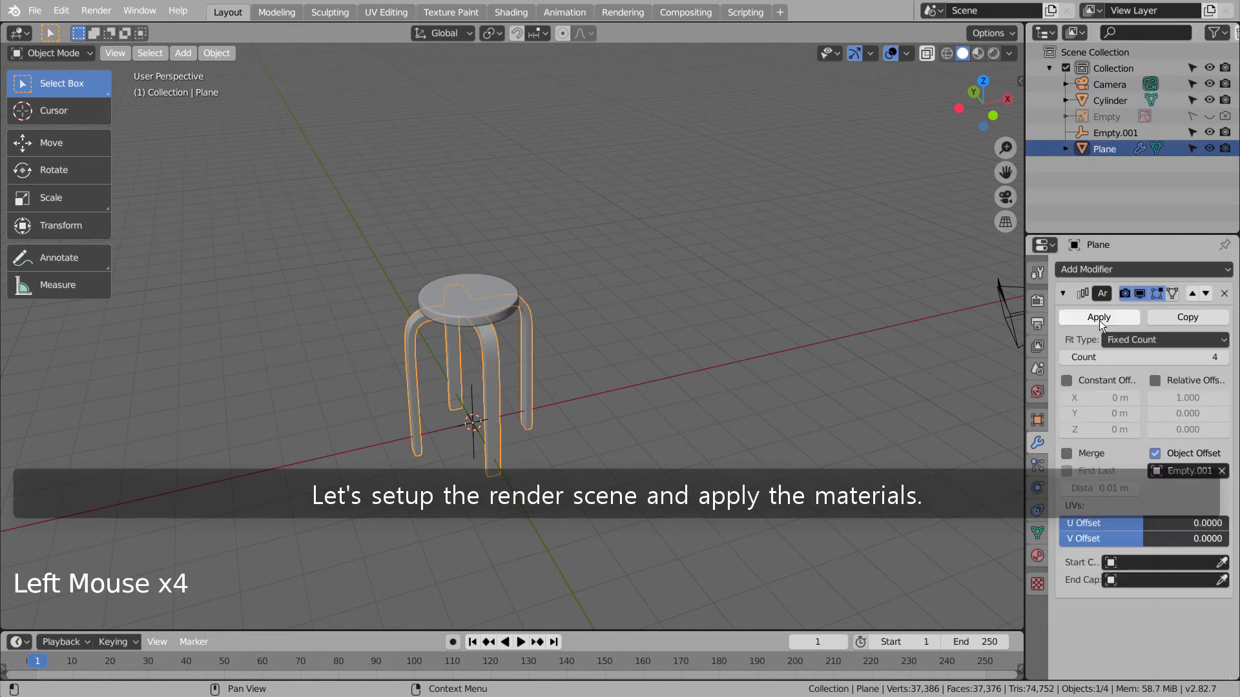
pyautogui.click(1099, 317)
# Join the seat and the legs into a single object.
pyautogui.click(567, 351)
pyautogui.press('b')
pyautogui.moveTo(463, 286); pyautogui.dragTo(533, 363)
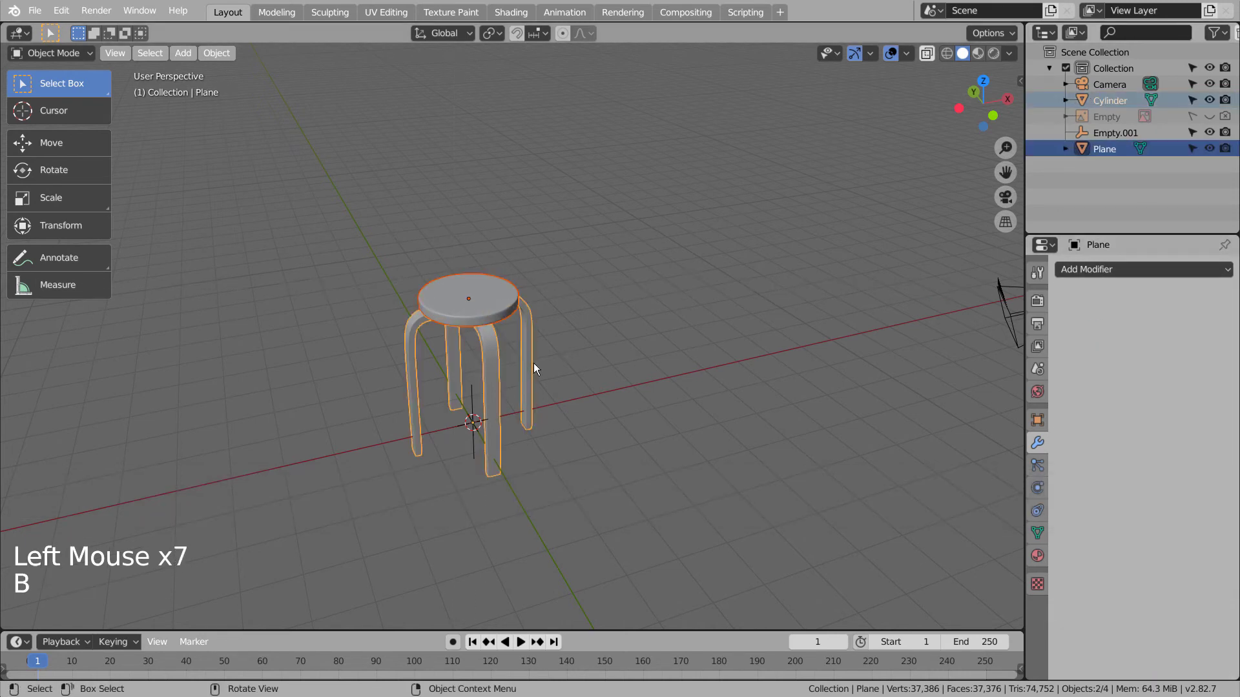
pyautogui.hotkey('ctrl', 'j')
pyautogui.click(529, 320)
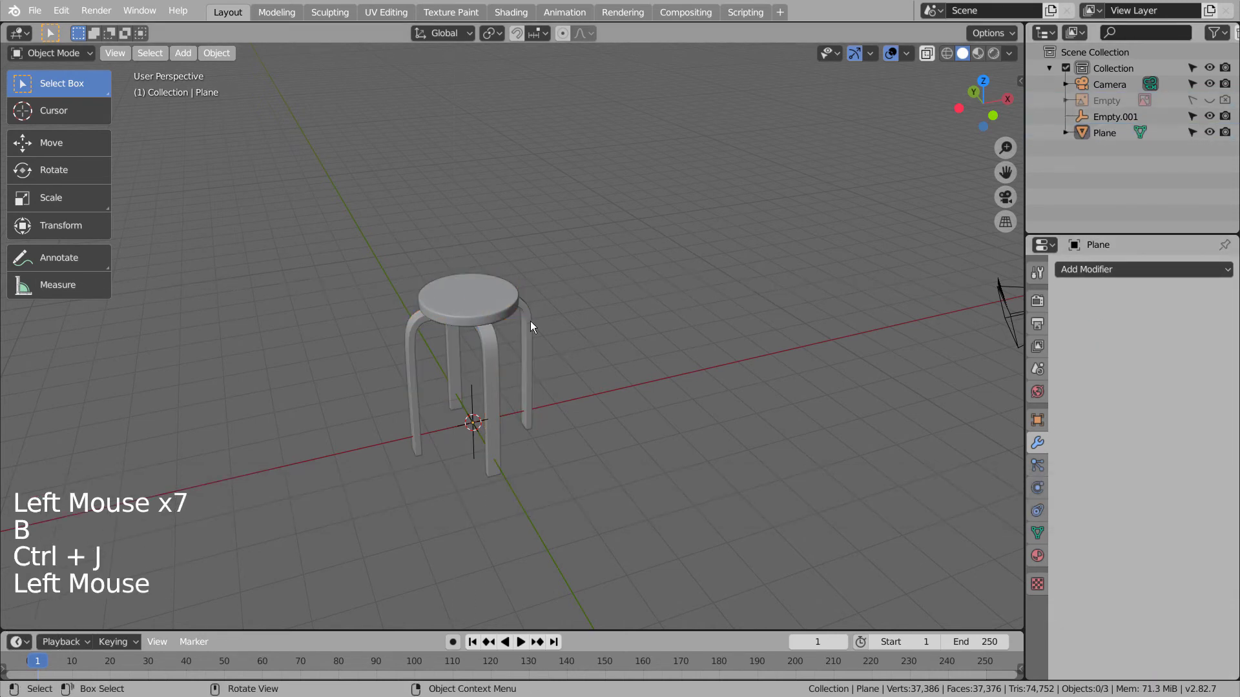
# Add a new material to the joined stool.
pyautogui.click(474, 321)
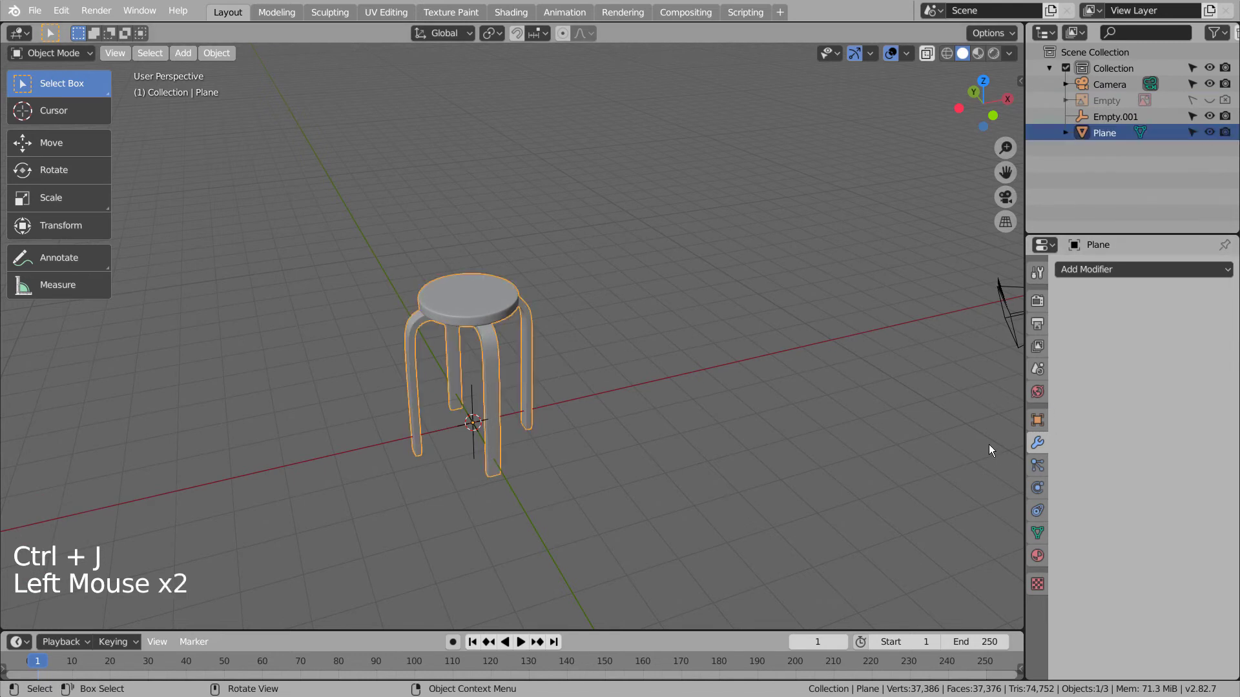
pyautogui.click(1037, 555)
pyautogui.click(1160, 337)
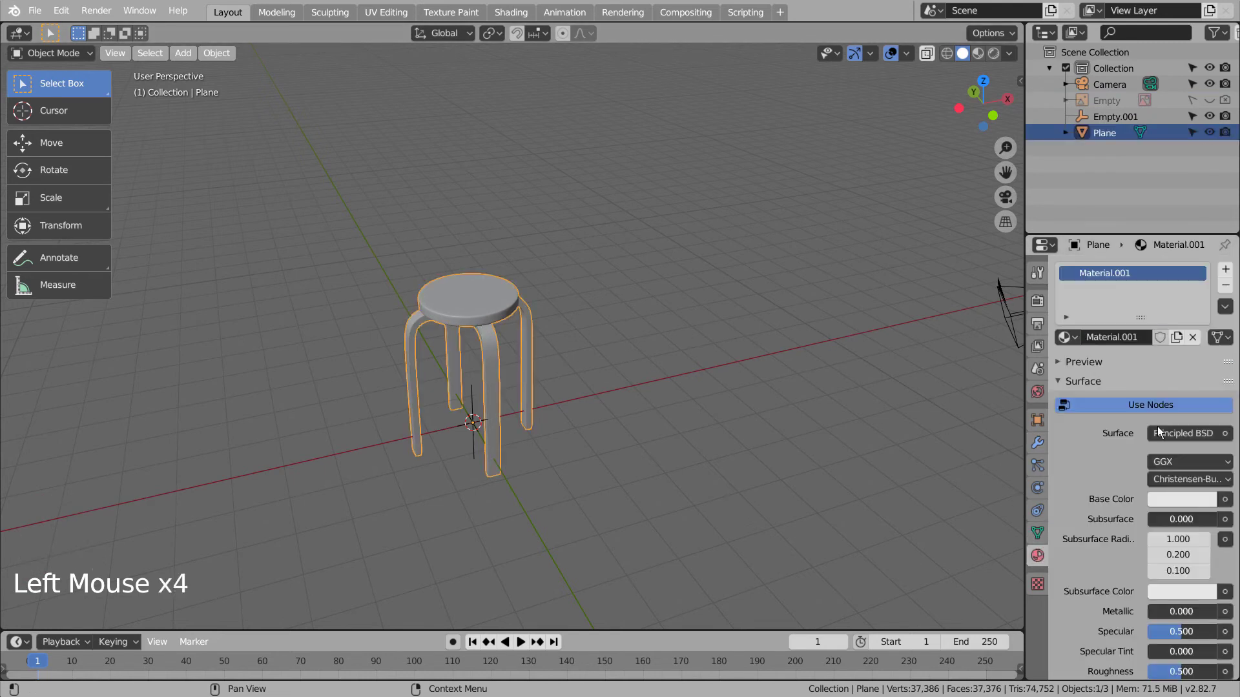
# Set the stool material's Base Color to a golden yellow, checking it in Material Preview shading.
pyautogui.click(1153, 500)
pyautogui.click(1109, 364)
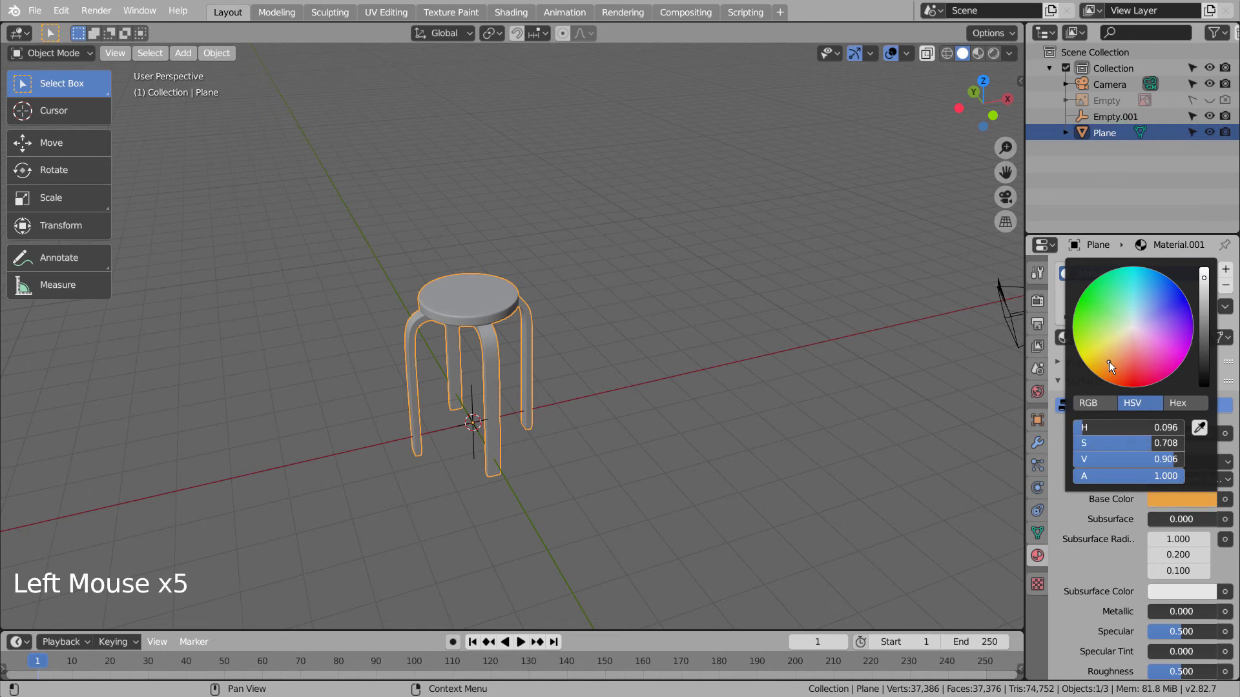
pyautogui.click(978, 52)
pyautogui.click(1157, 499)
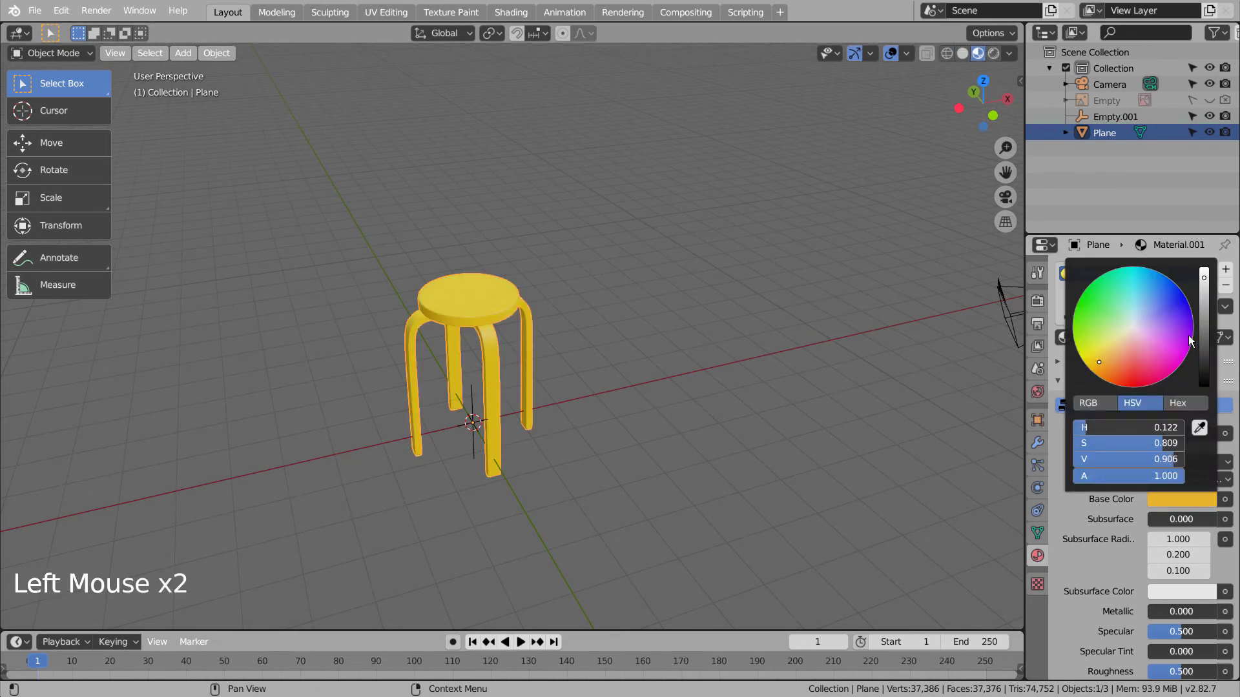
pyautogui.click(1204, 324)
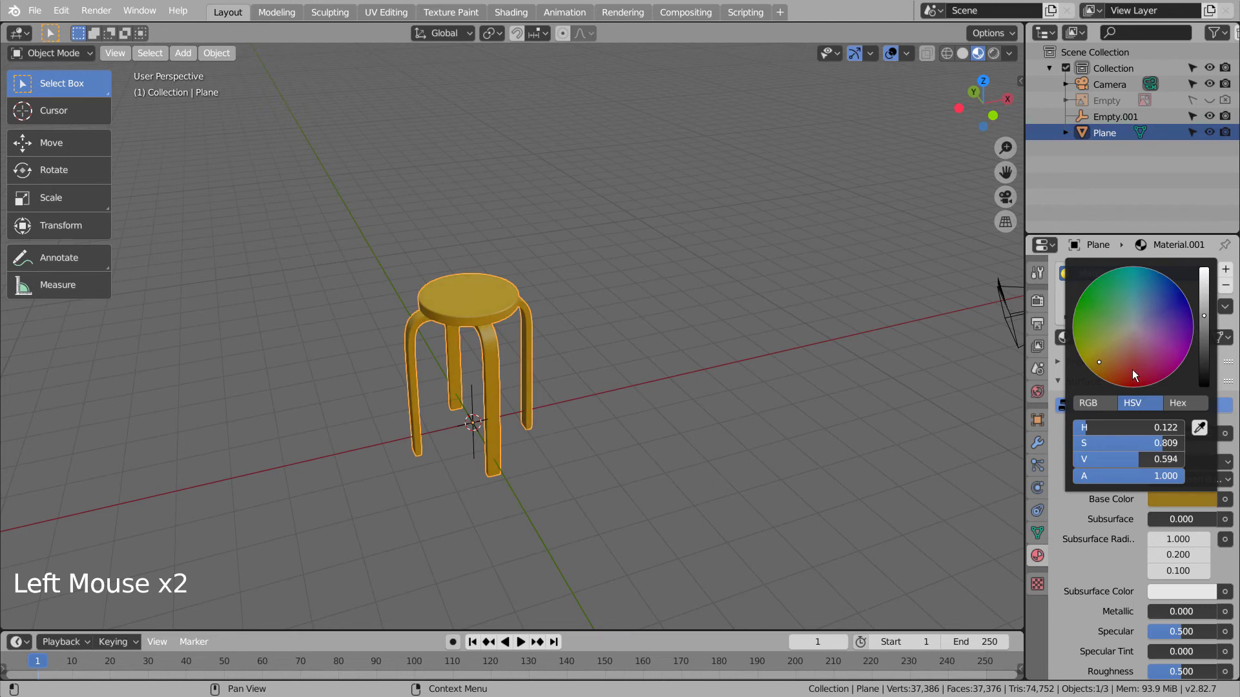
pyautogui.click(1105, 350)
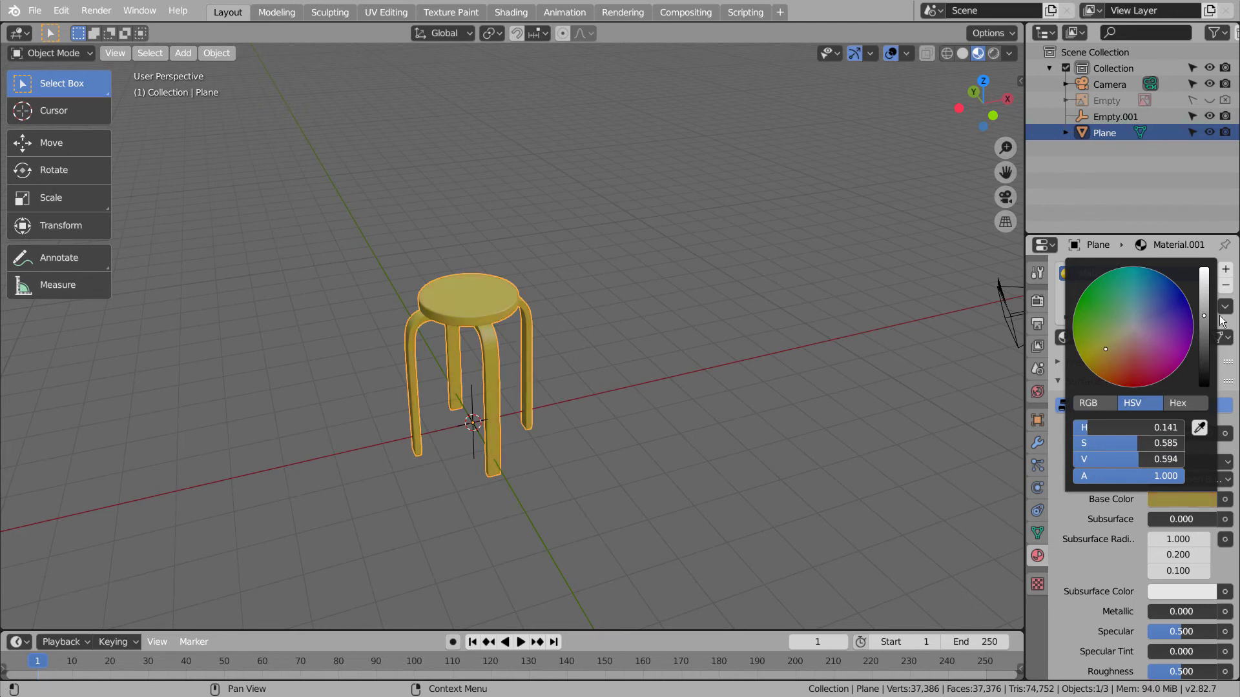
pyautogui.click(1208, 294)
pyautogui.moveTo(1104, 368); pyautogui.dragTo(1095, 360)
pyautogui.click(698, 293)
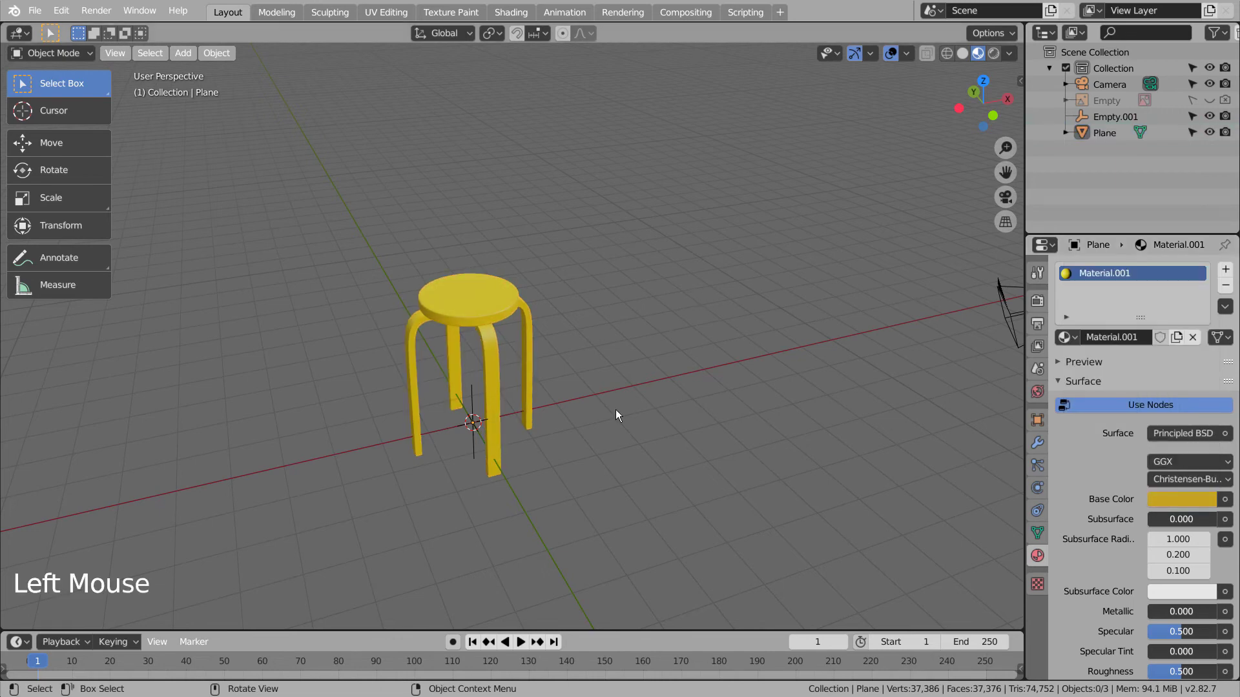
# Duplicate the yellow stool twice along the X axis to form a row of three.
pyautogui.scroll(2, 617, 410)
pyautogui.moveTo(618, 411); pyautogui.dragTo(632, 387, button='middle')
pyautogui.scroll(-1, 622, 424)
pyautogui.click(495, 279)
pyautogui.hotkey('shift', 'd')
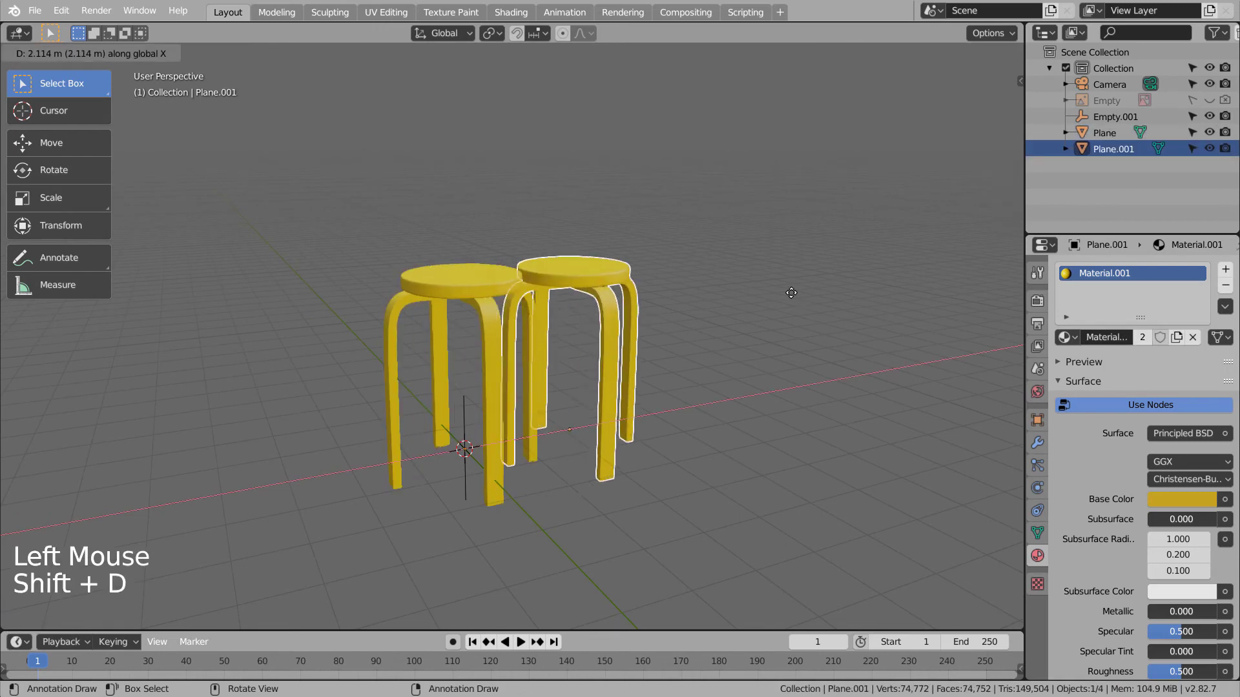
pyautogui.click(803, 289)
pyautogui.hotkey('shift', 'd')
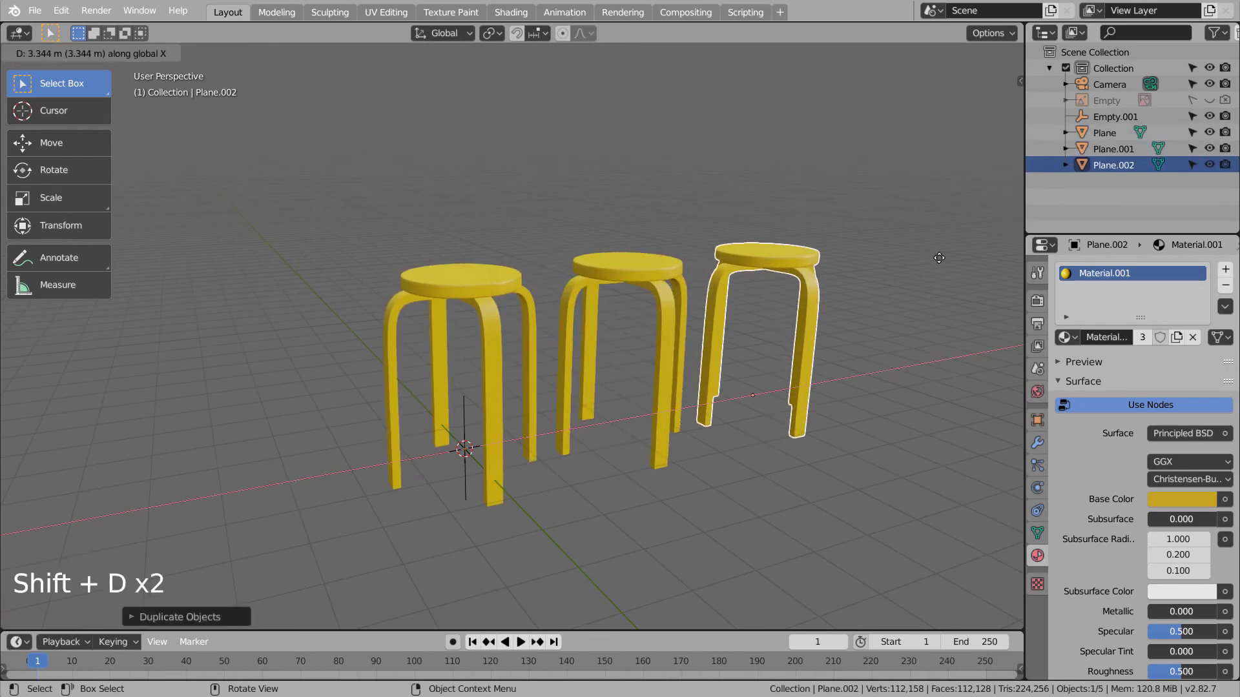
pyautogui.click(937, 257)
pyautogui.moveTo(937, 257); pyautogui.dragTo(904, 366, button='middle')
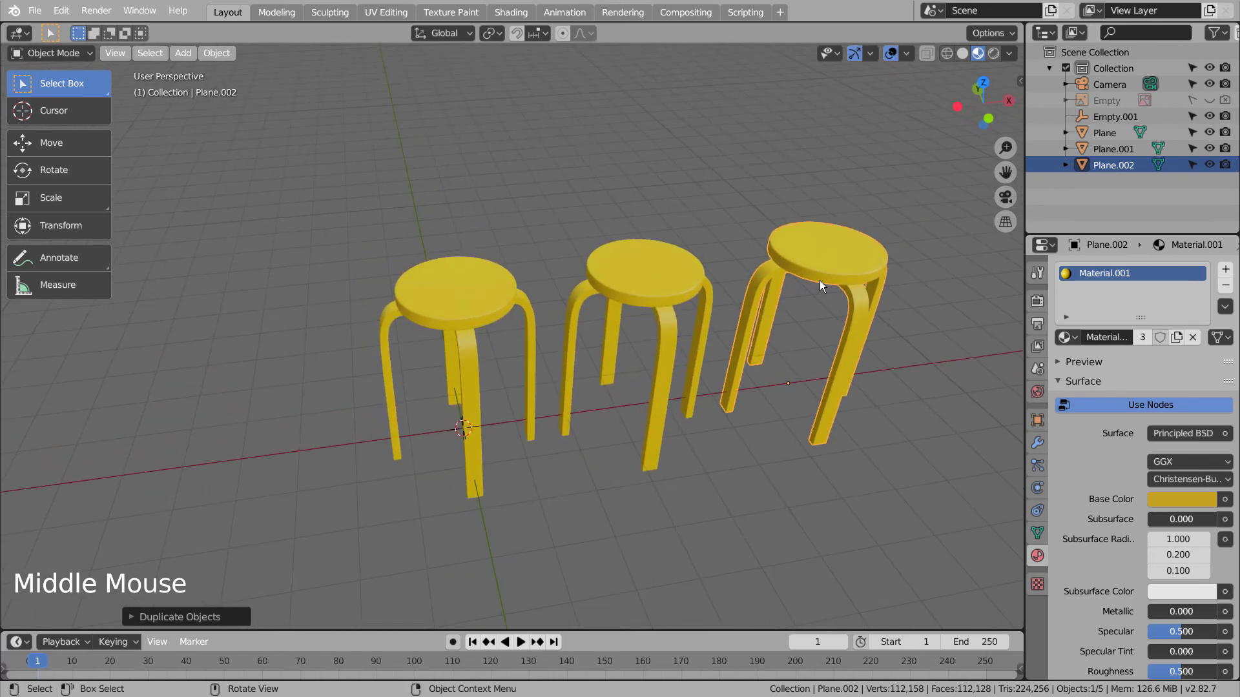
# Delete the two stool copies in top view, keeping the original at the origin.
pyautogui.press('KP_7')
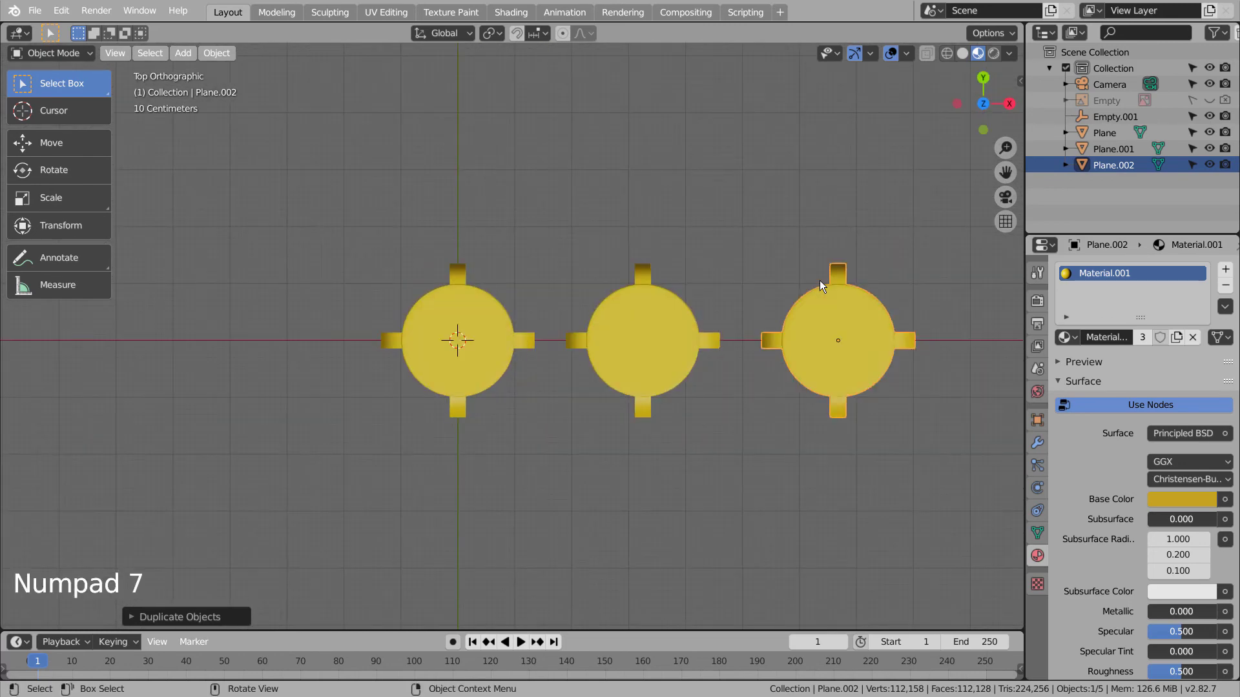
pyautogui.press('x')
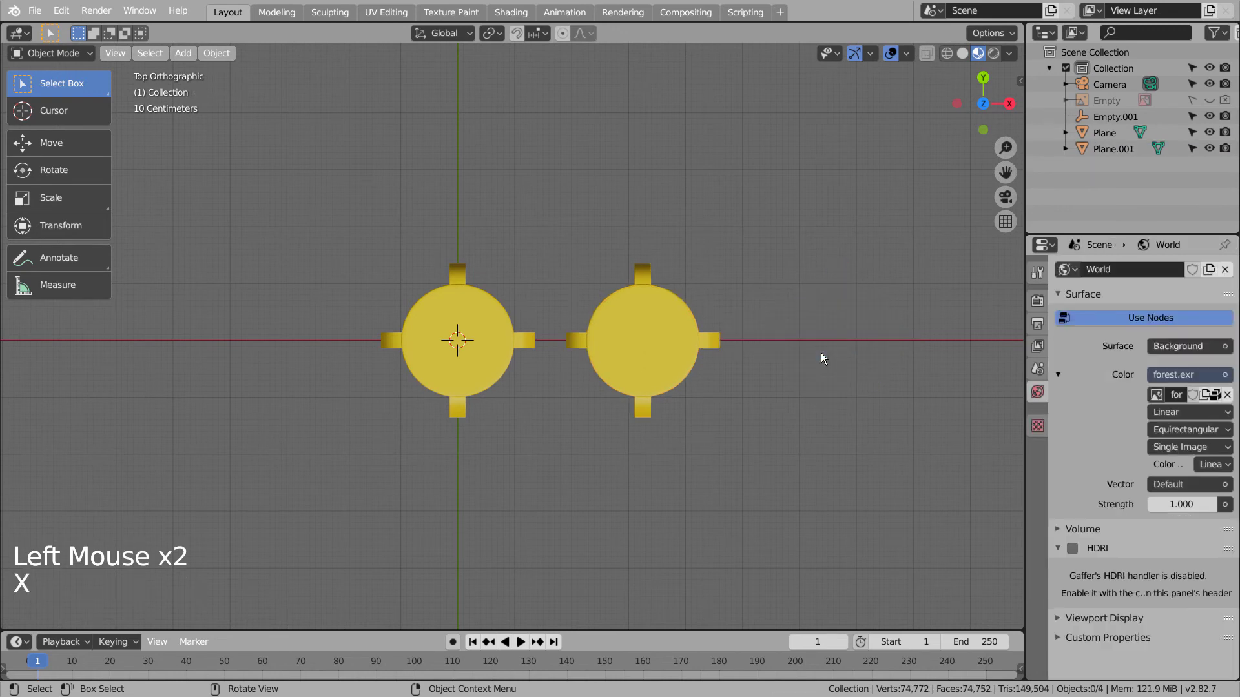
pyautogui.click(662, 351)
pyautogui.press('x')
# Duplicate the stool twice along the X axis in top view, spacing the stools 3.3 m apart.
pyautogui.click(479, 344)
pyautogui.hotkey('shift', 'd')
pyautogui.press('x')
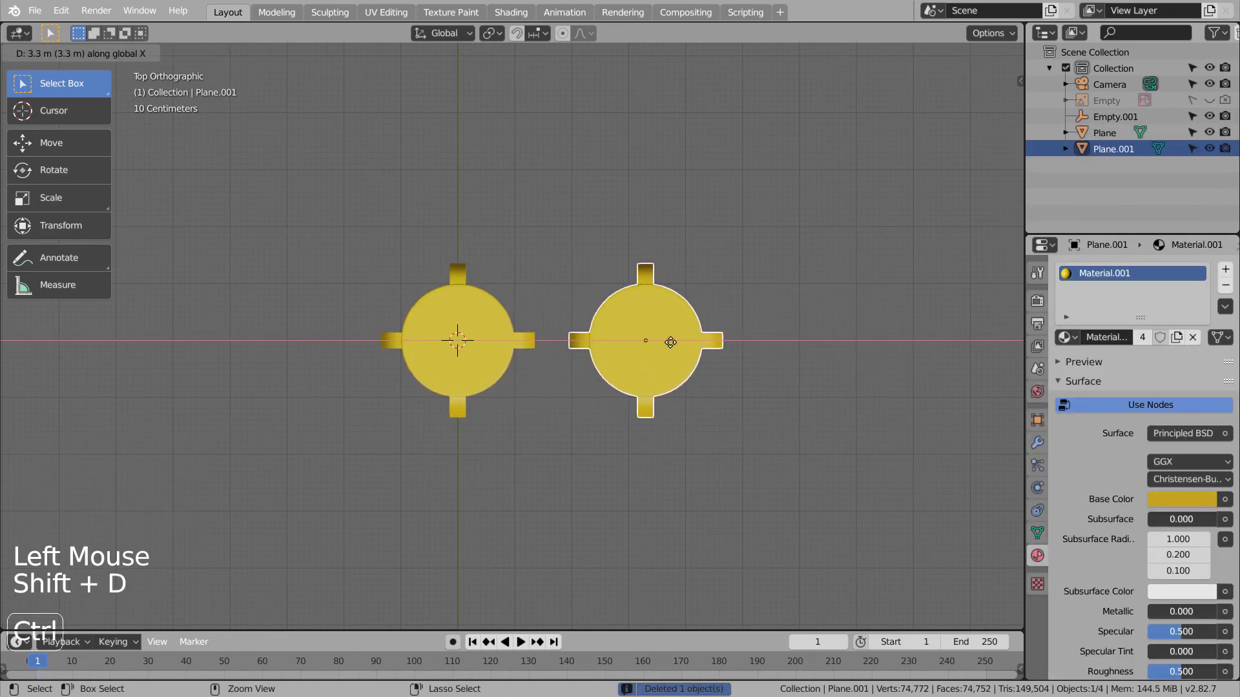
pyautogui.click(670, 343)
pyautogui.hotkey('shift', 'd')
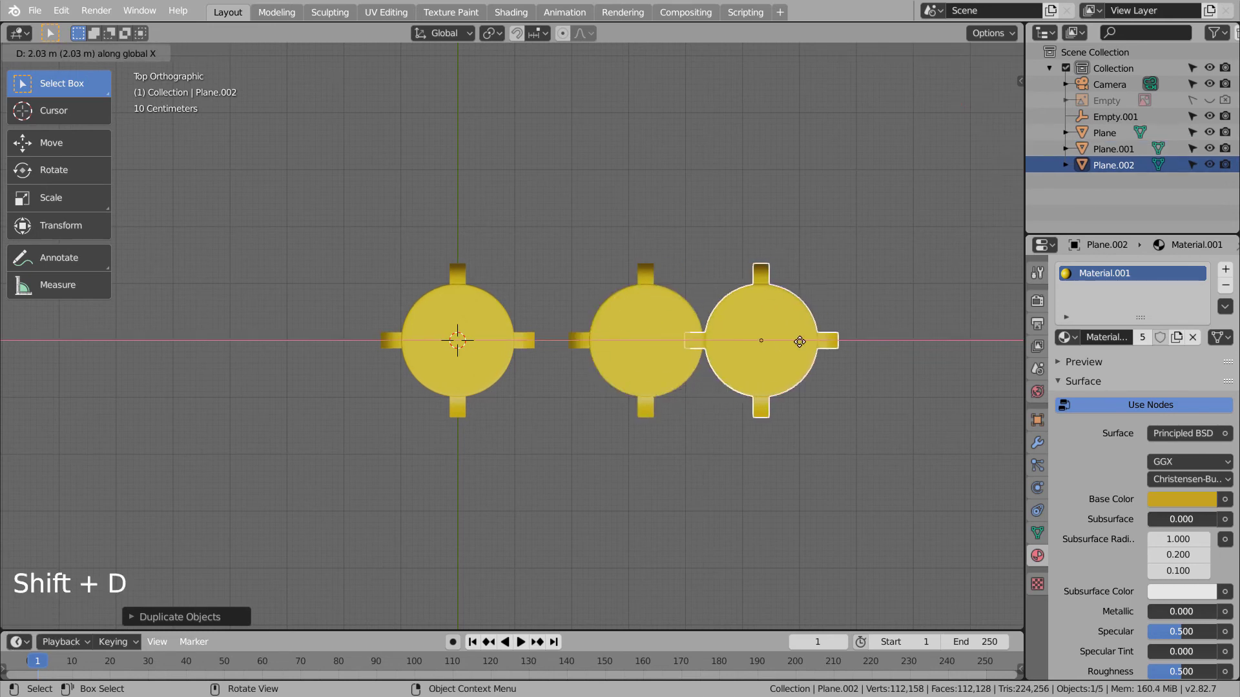
pyautogui.press('x')
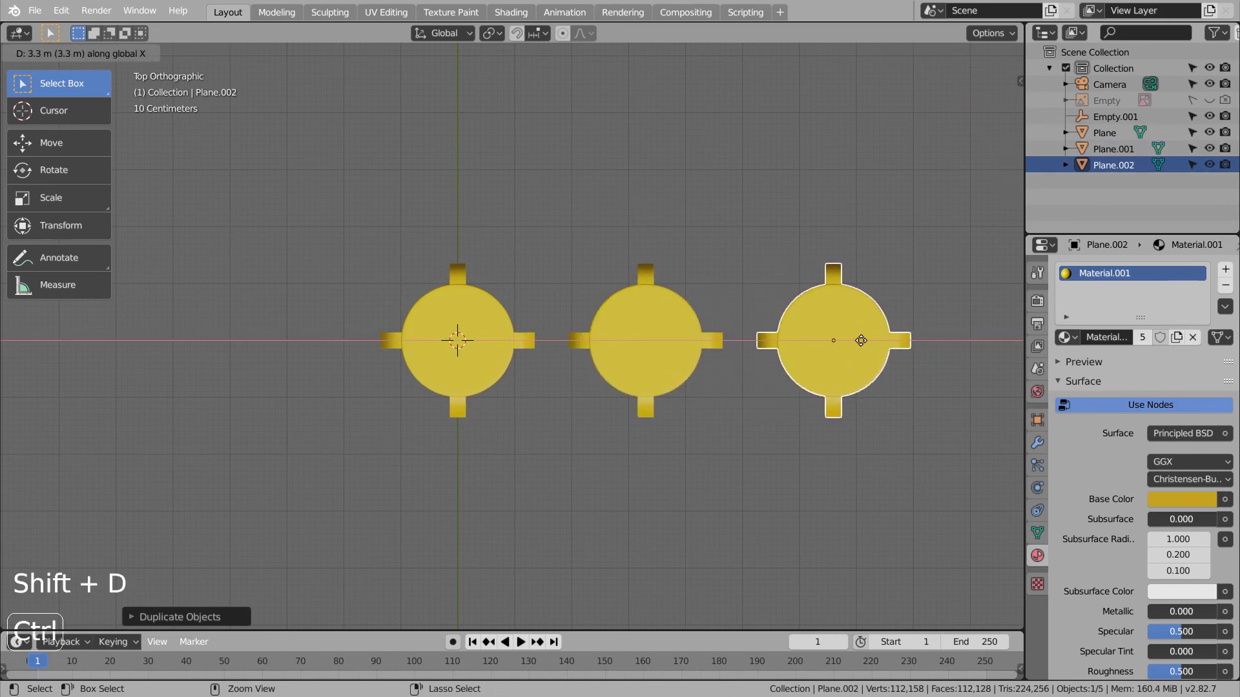
pyautogui.click(861, 340)
# Align the camera to an angled perspective view and pull it back to frame all three stools.
pyautogui.moveTo(758, 469)
pyautogui.mouseDown(button='middle')
pyautogui.moveTo(826, 363)
pyautogui.moveTo(810, 350)
pyautogui.moveTo(735, 440)
pyautogui.moveTo(766, 471)
pyautogui.moveTo(757, 490)
pyautogui.moveTo(759, 436)
pyautogui.moveTo(747, 456)
pyautogui.moveTo(777, 445)
pyautogui.moveTo(765, 448)
pyautogui.mouseUp(button='middle')
pyautogui.press('ctrl+alt+KP_0')
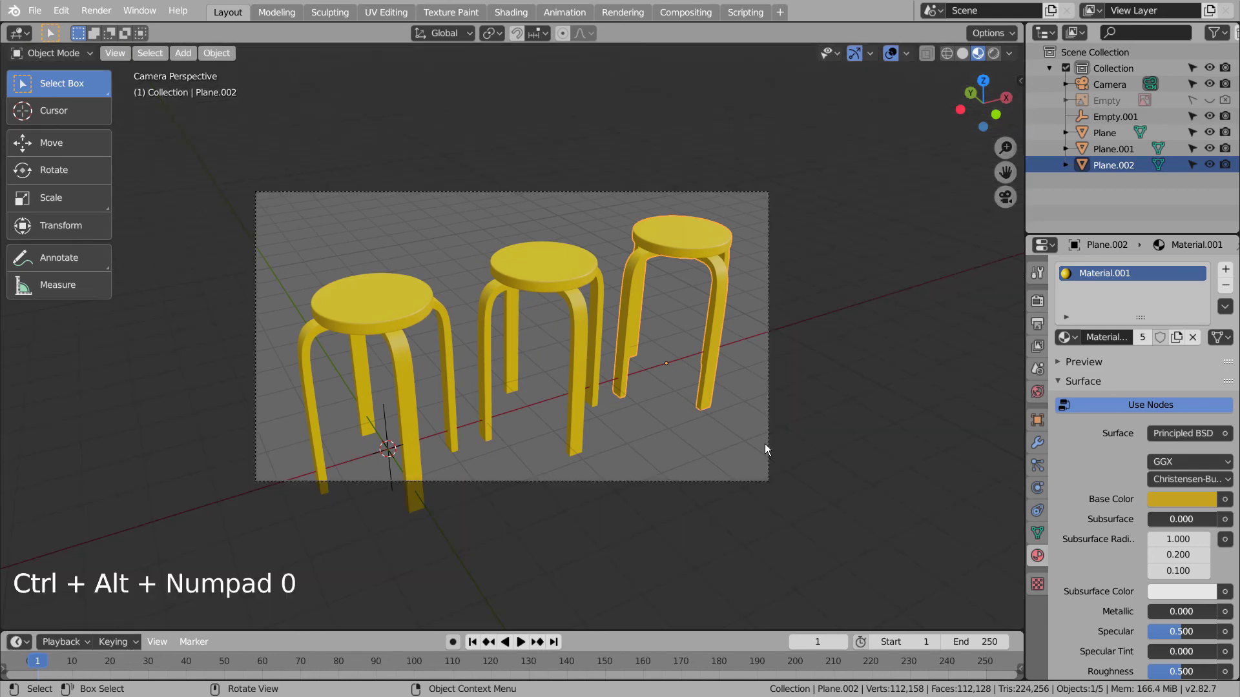
pyautogui.hotkey('shift', '`')
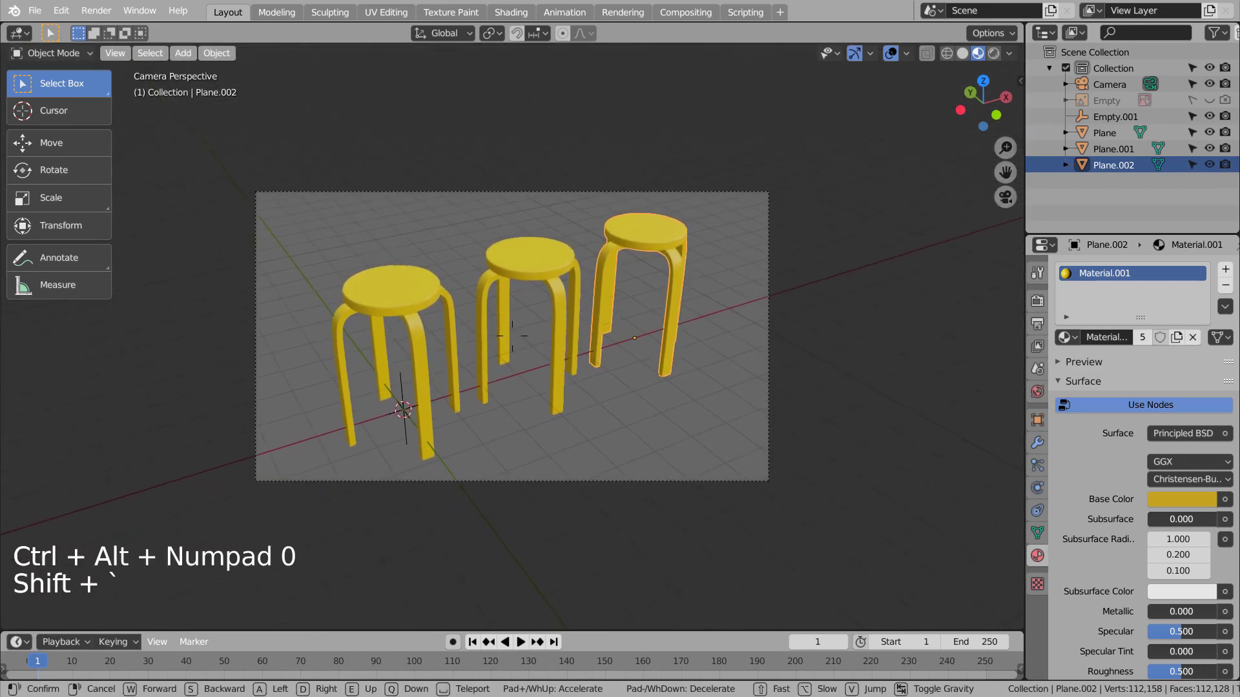
pyautogui.click(558, 387)
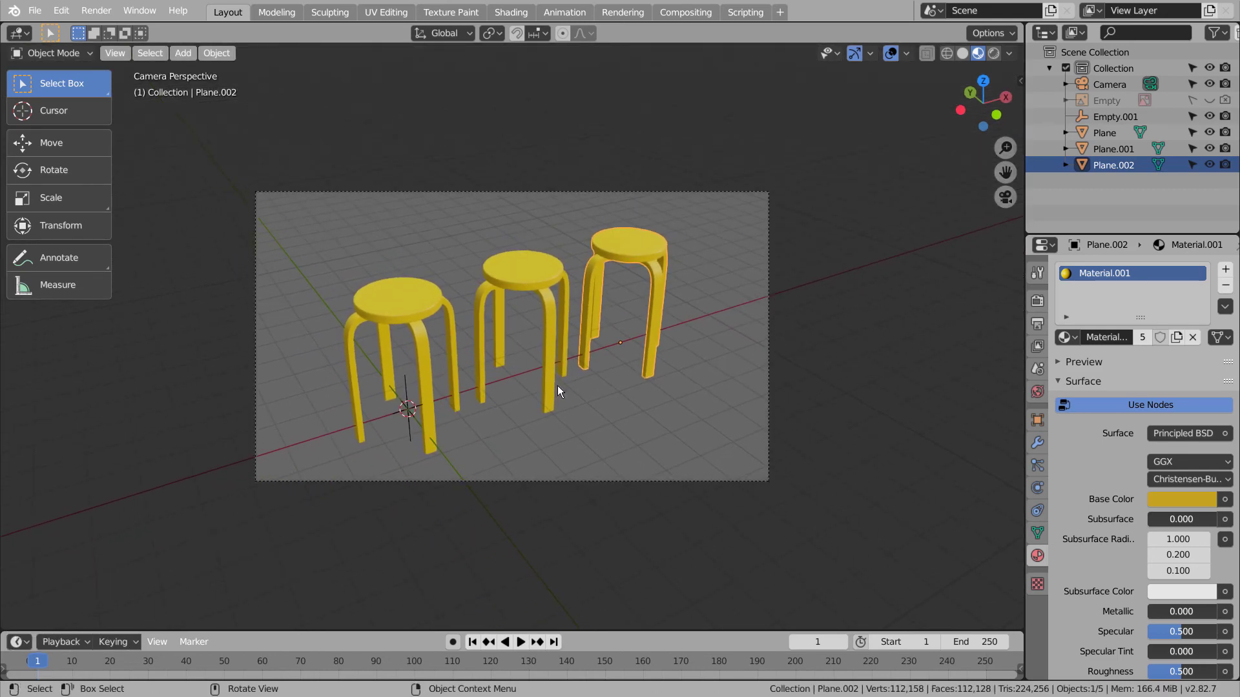
# Add a plane as the floor under the stools and scale it up about 21 times.
pyautogui.click(568, 440)
pyautogui.hotkey('shift', 'a')
pyautogui.moveTo(564, 297)
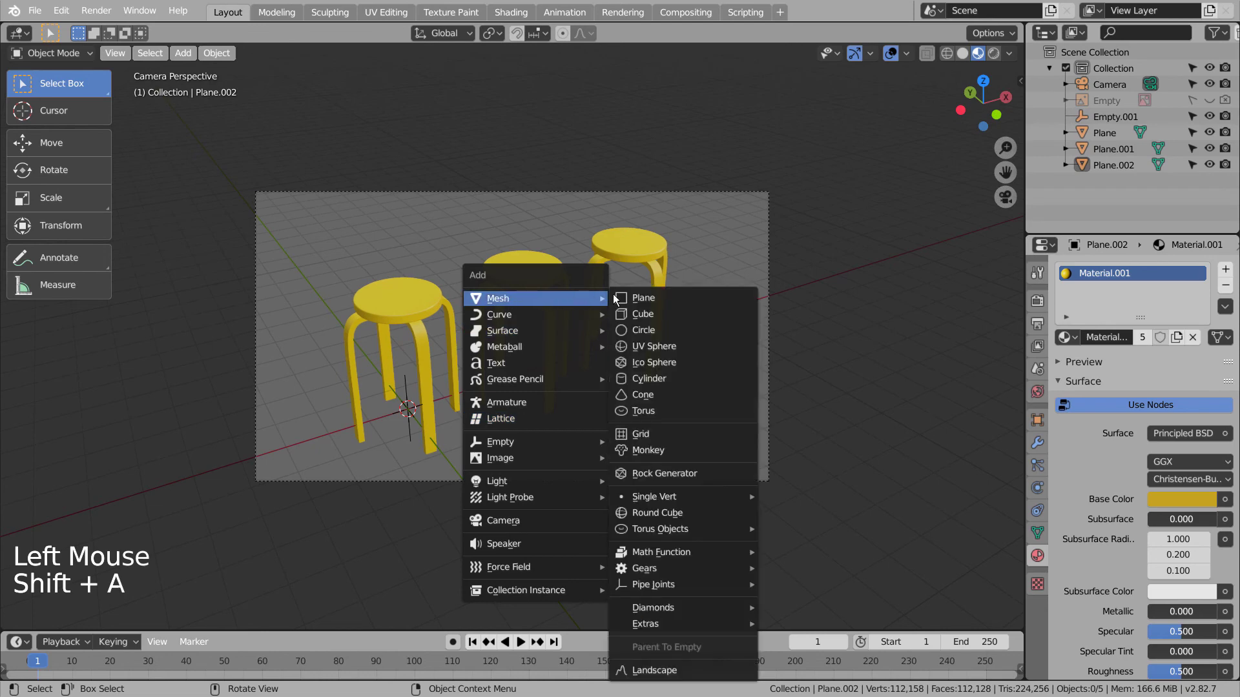
pyautogui.click(648, 299)
pyautogui.press('s')
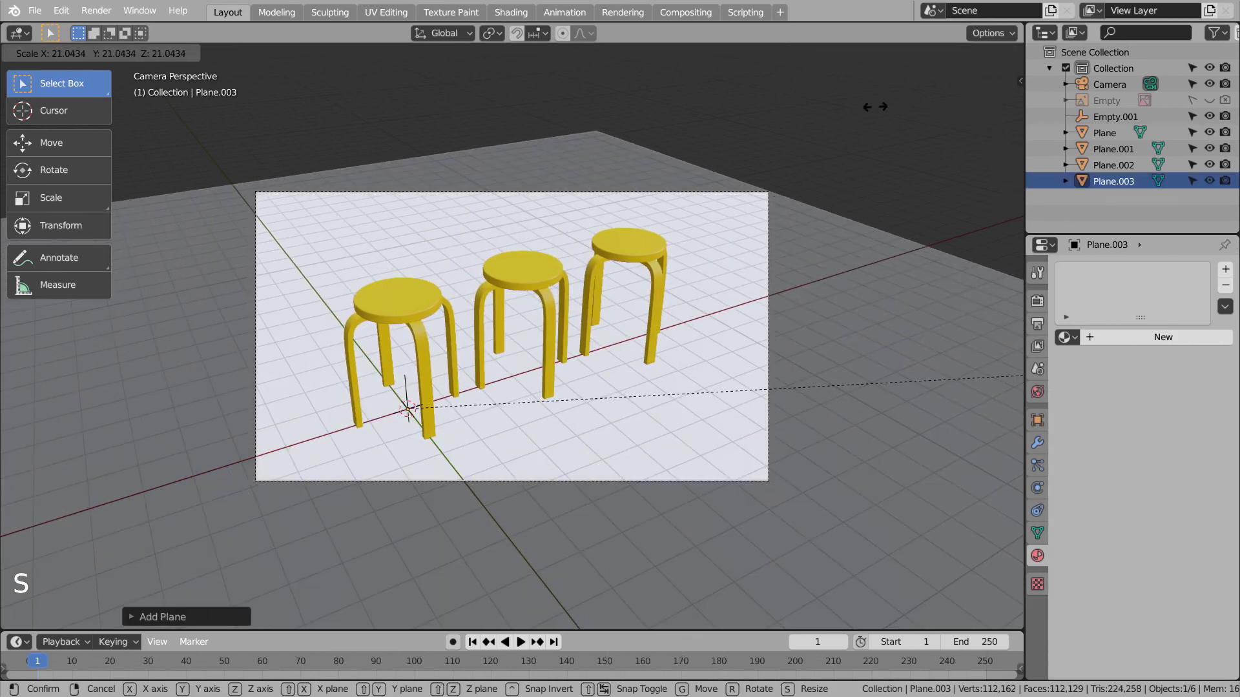
pyautogui.click(875, 106)
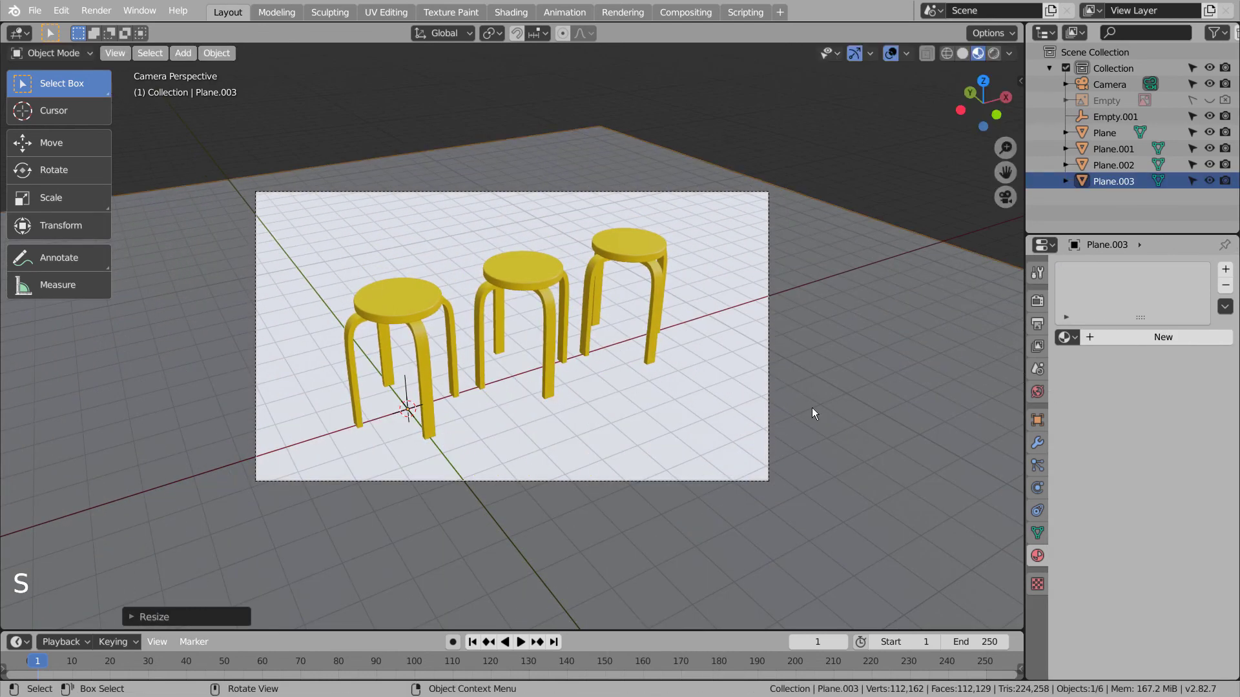
# Give the floor plane a new material with a blue Base Color, Metallic 0.945 and Roughness 0.225.
pyautogui.click(1157, 336)
pyautogui.click(1165, 501)
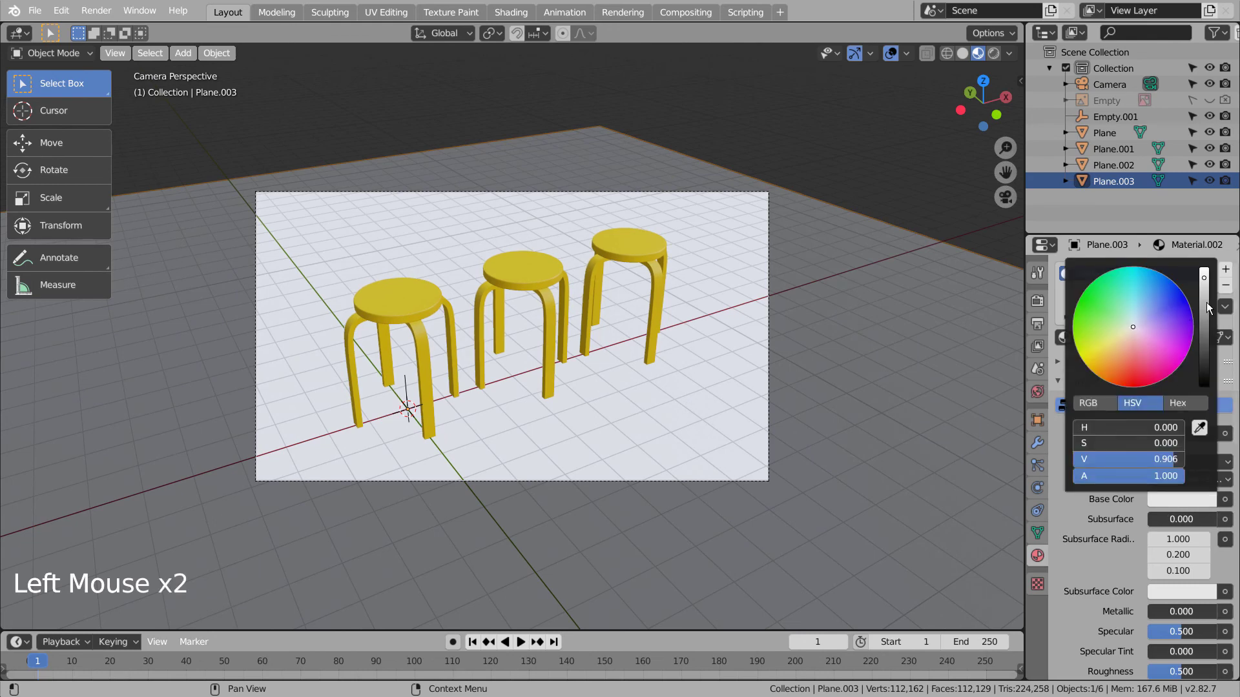
pyautogui.scroll(-3, 1133, 326)
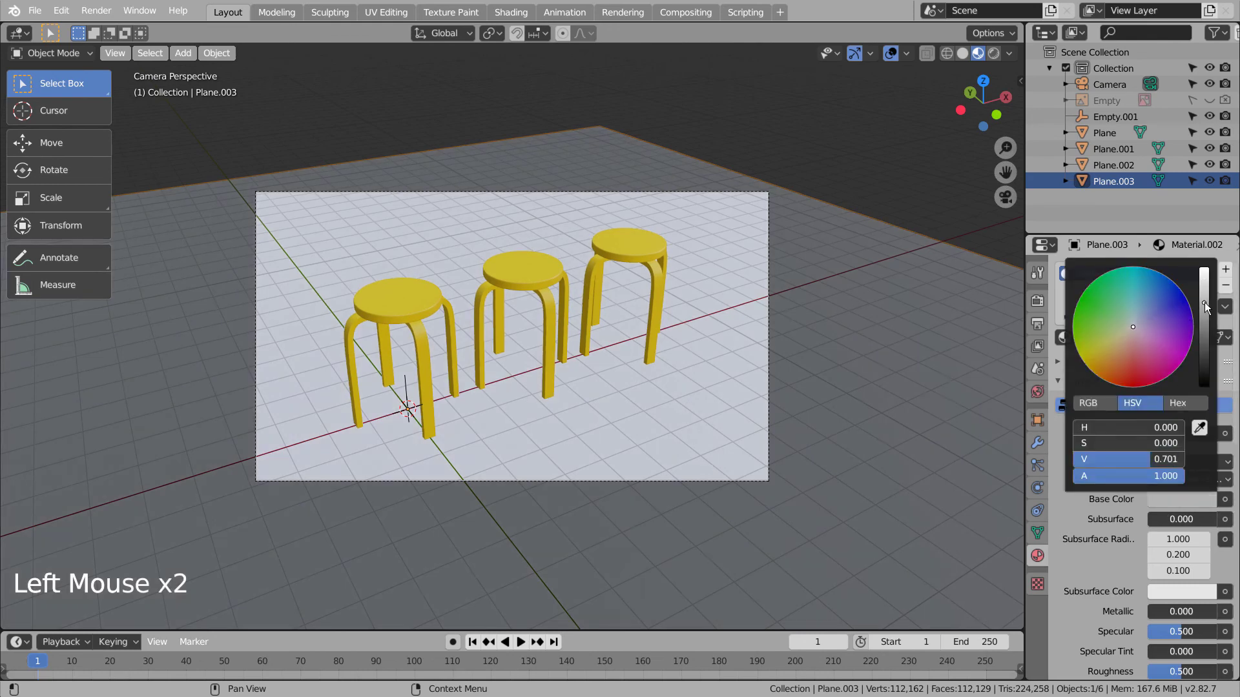
pyautogui.click(1188, 501)
pyautogui.click(1150, 285)
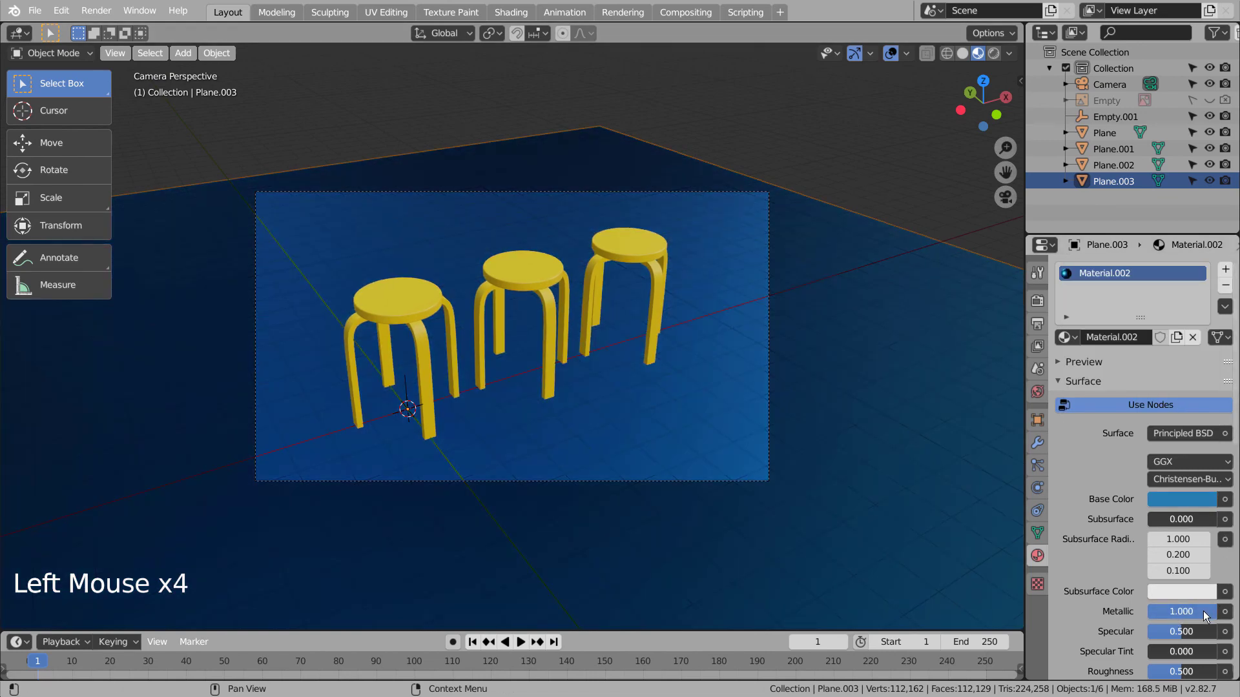
pyautogui.moveTo(1206, 611); pyautogui.dragTo(1212, 611)
pyautogui.moveTo(1187, 666); pyautogui.dragTo(1167, 667)
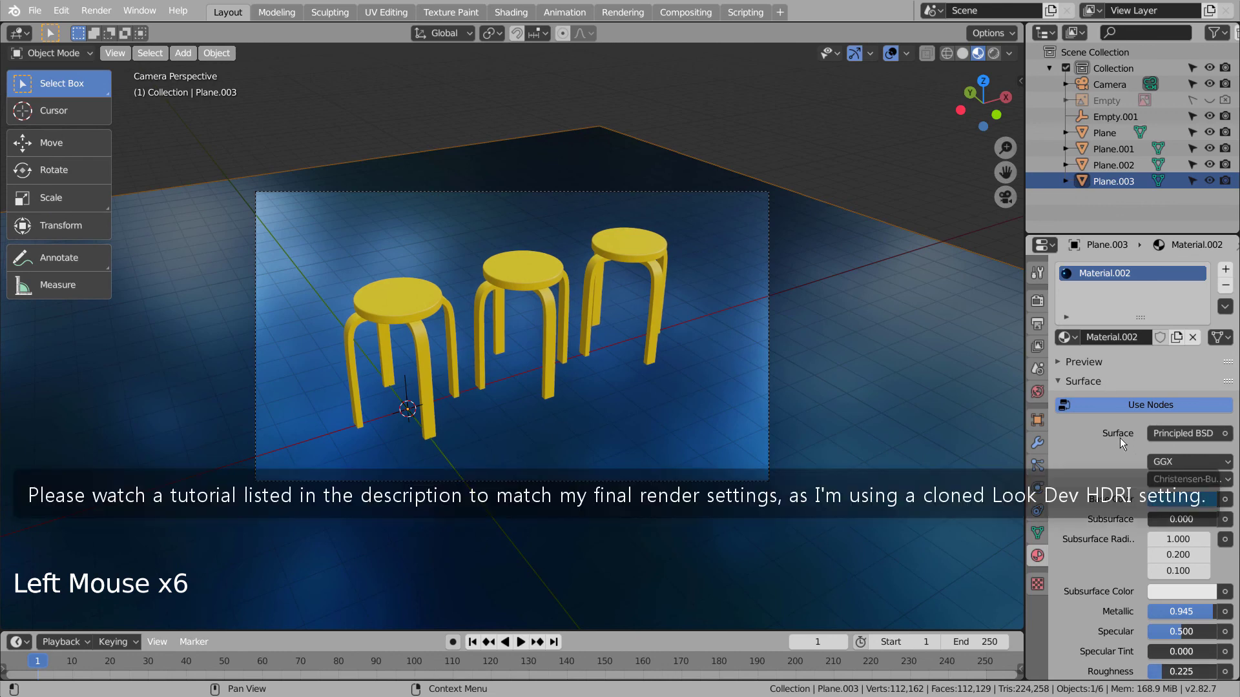
# Set the render engine to Cycles and preview the scene in rendered viewport shading.
pyautogui.click(1038, 301)
pyautogui.moveTo(1175, 269); pyautogui.dragTo(1169, 319)
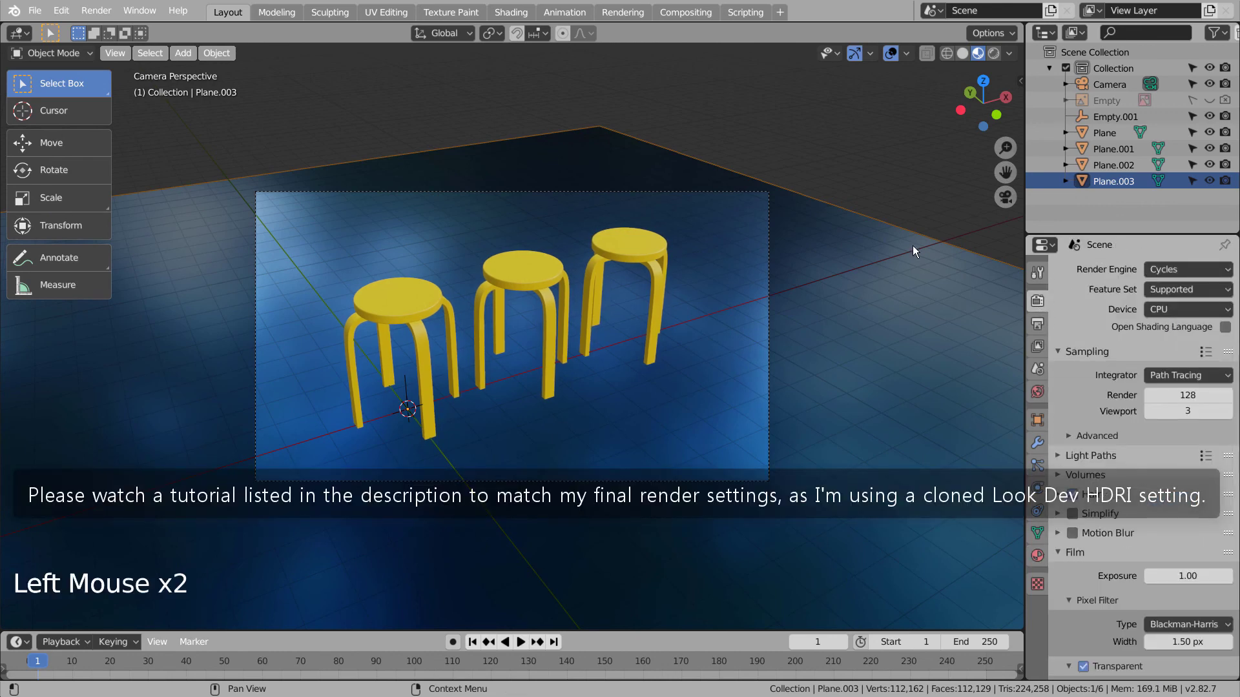
pyautogui.click(993, 55)
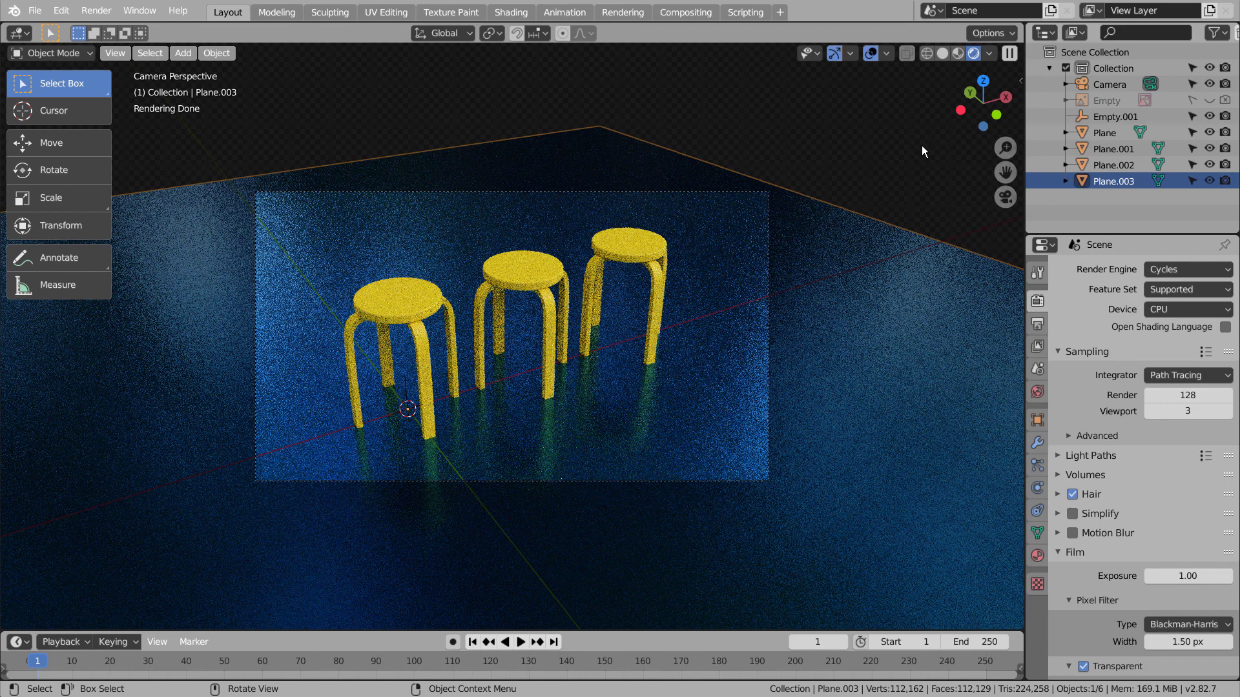
# Return the viewport to solid shading and render the final image from the camera.
pyautogui.click(940, 54)
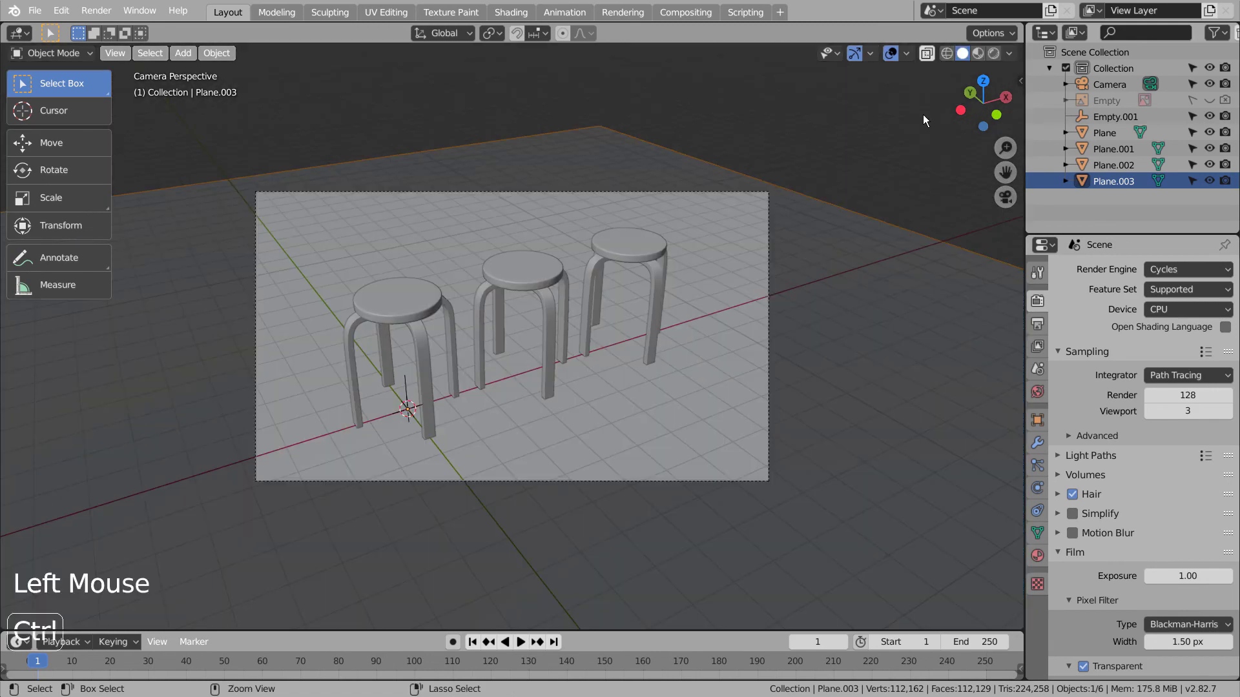
pyautogui.press('F12')
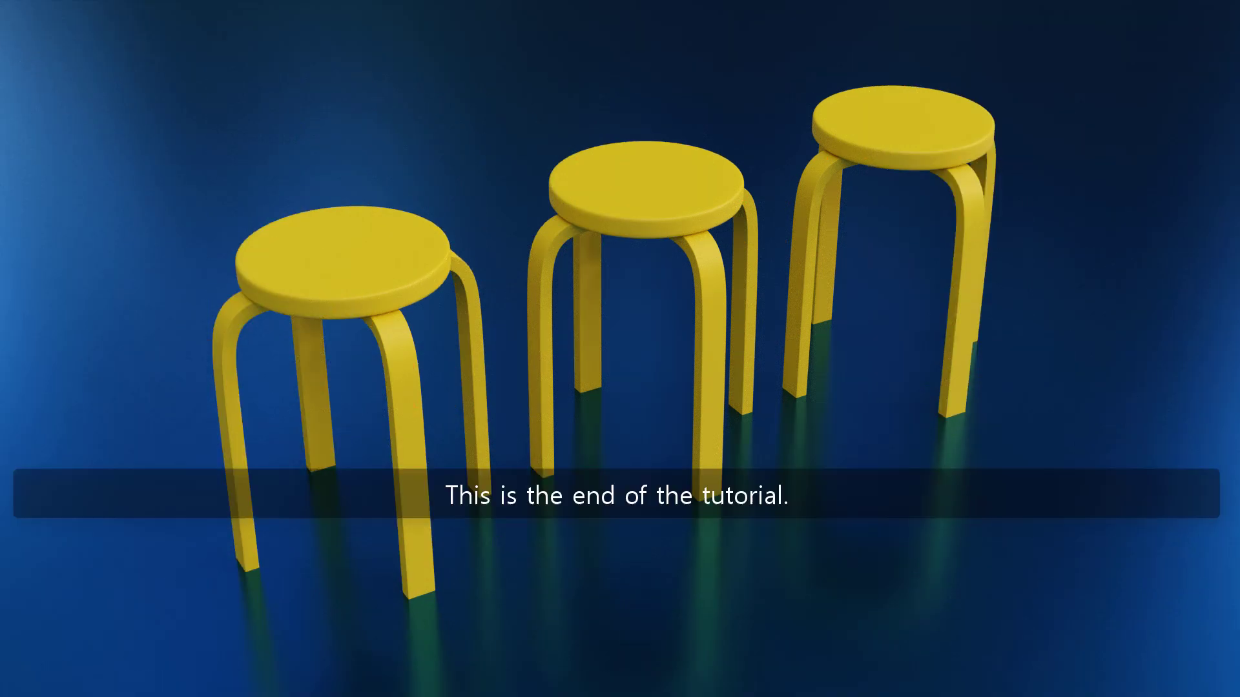